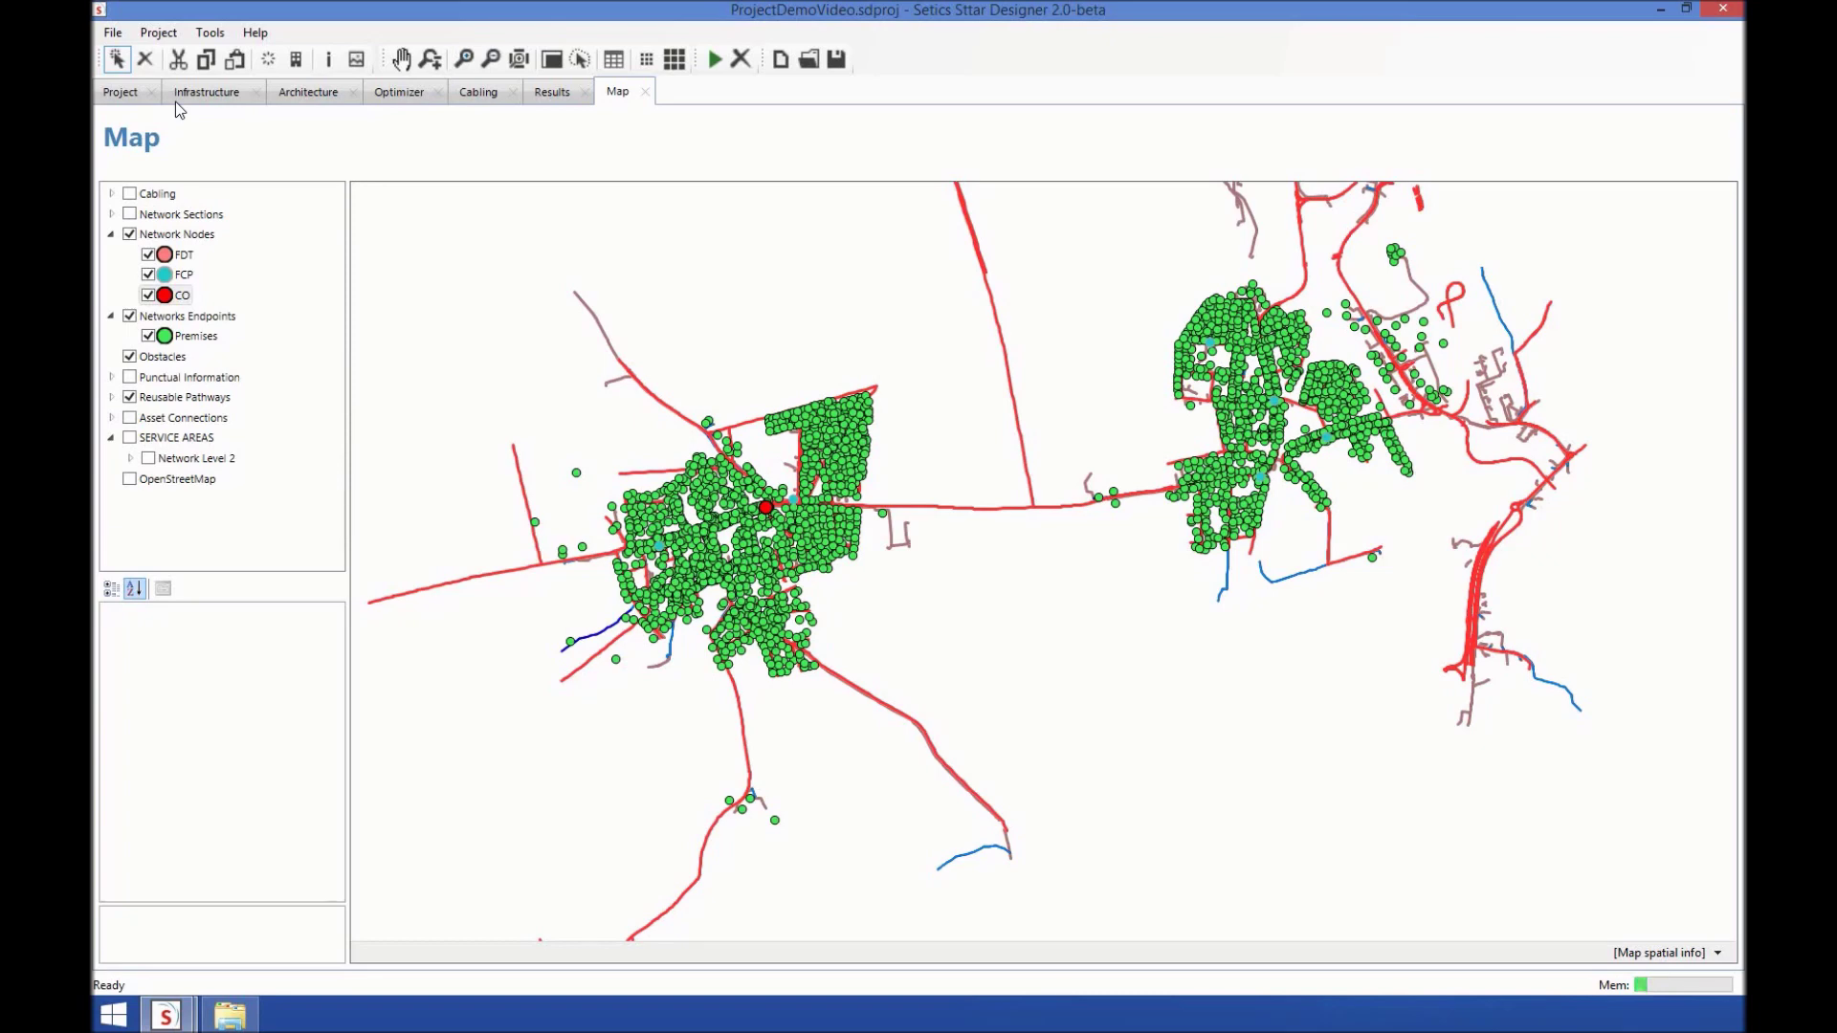
Review the Project properties, the Infrastructure pathway costs and the Passive Architecture feature counts
{"action": "left_click", "coordinate": [122, 96]}
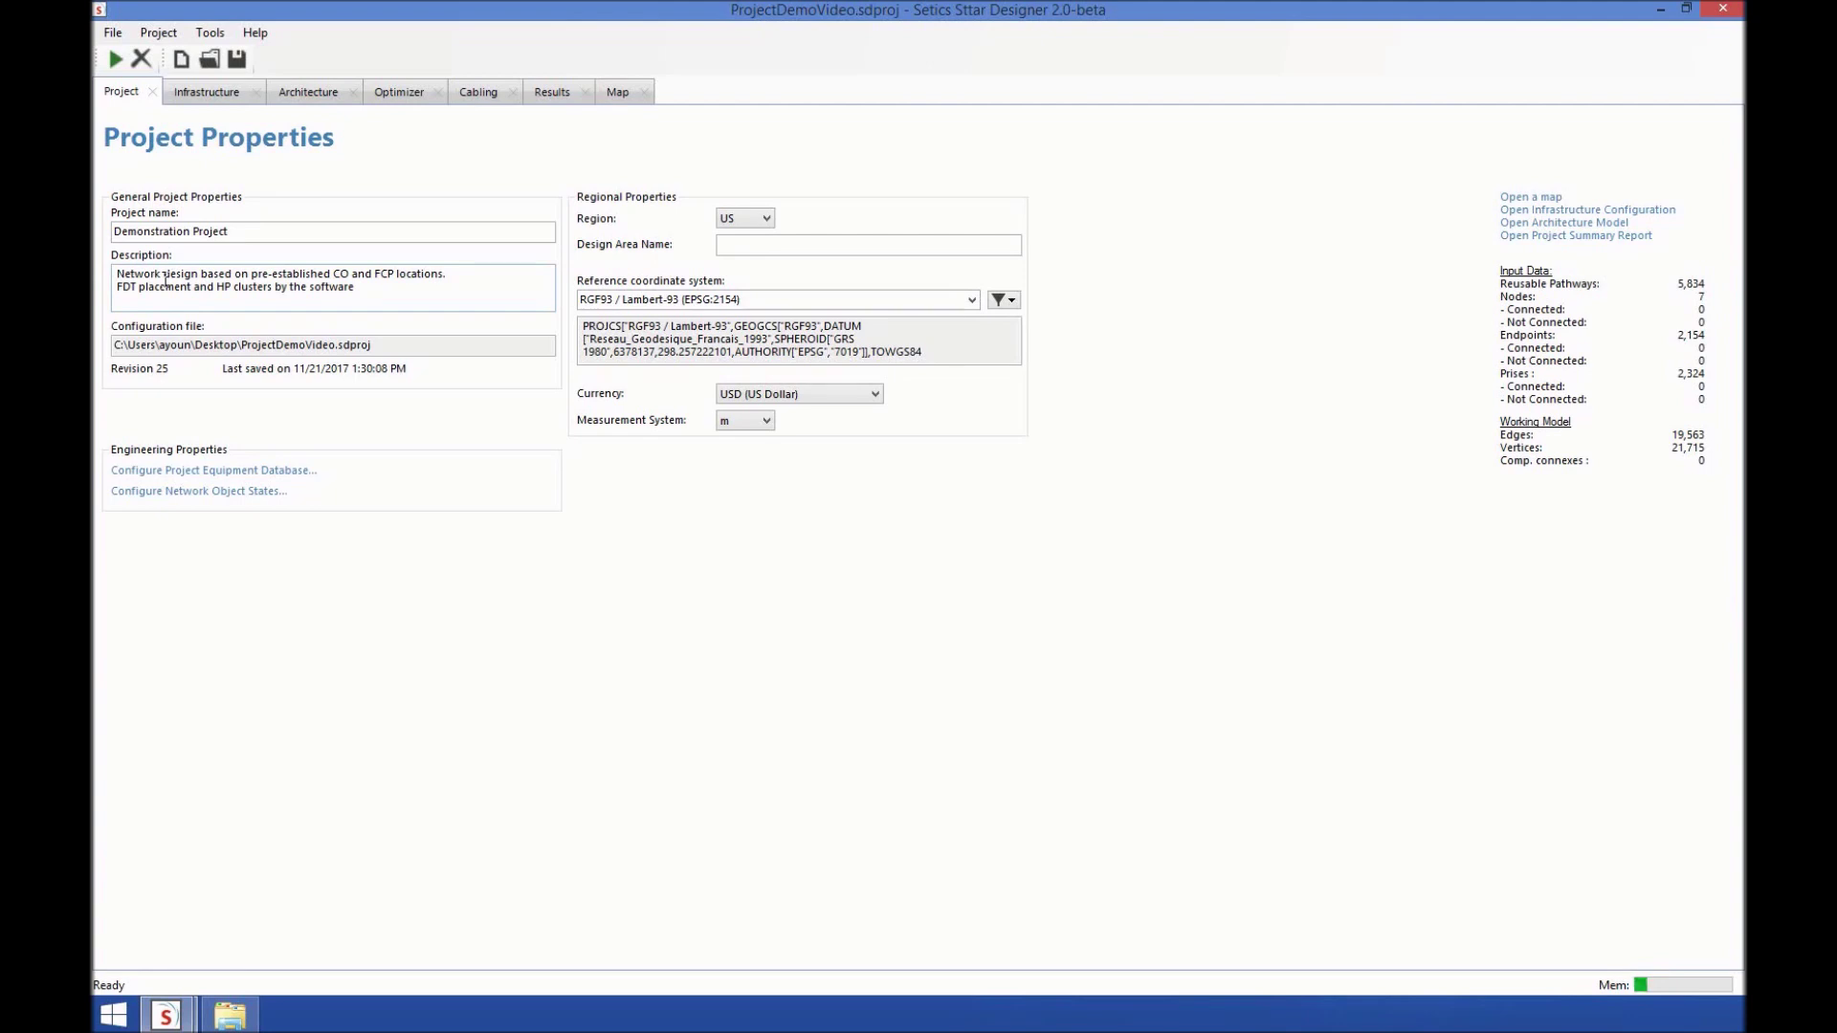
{"action": "left_click", "coordinate": [203, 90]}
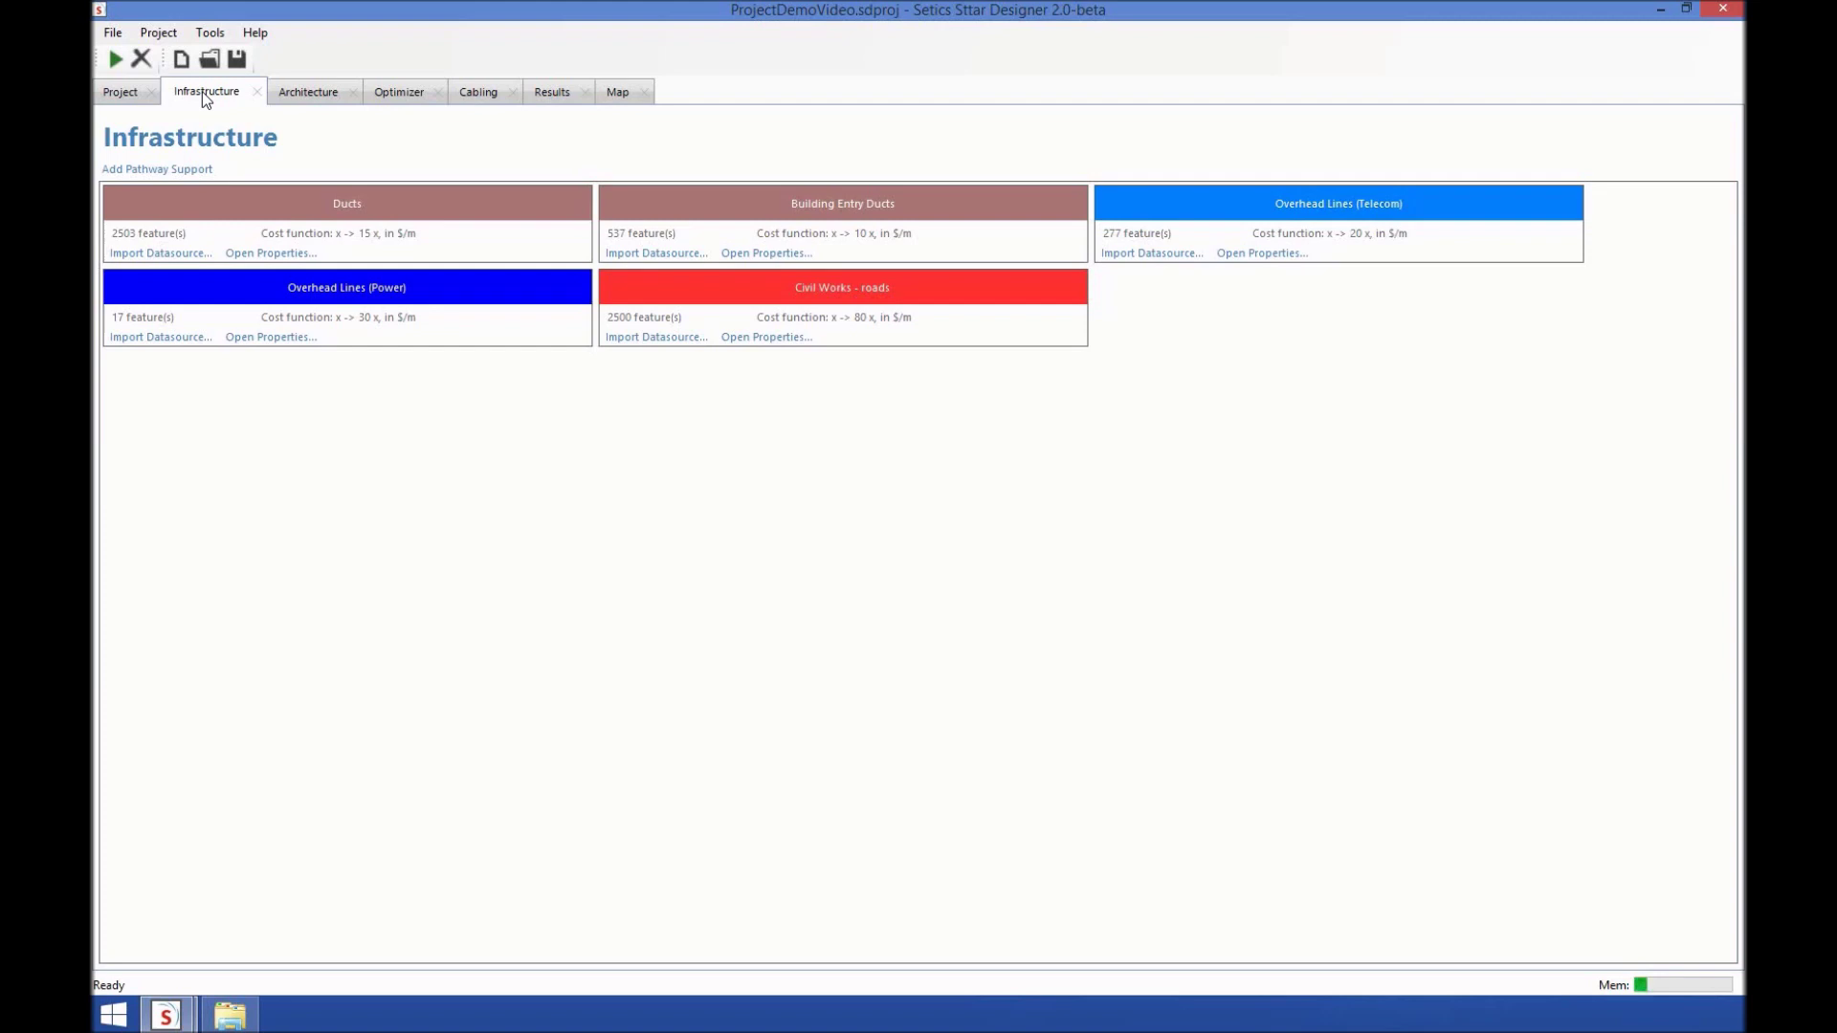
{"action": "left_click", "coordinate": [304, 91]}
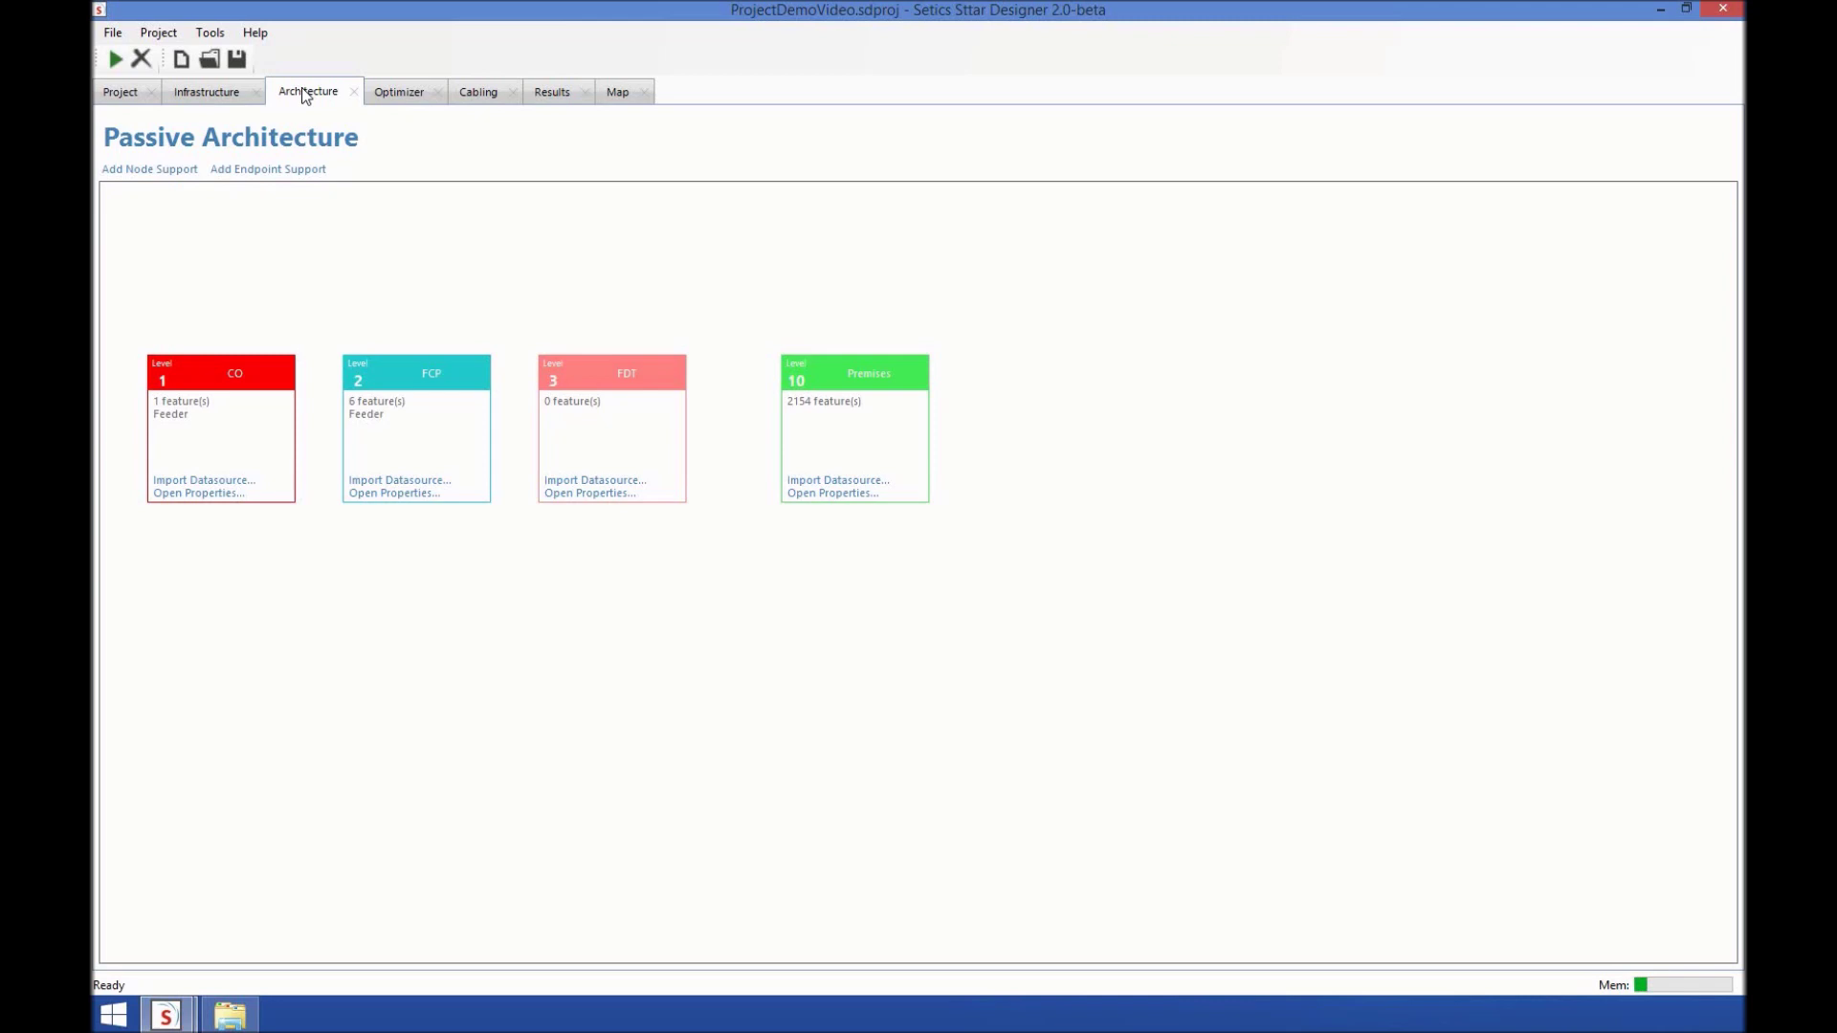
Step through the Optimizer and Cabling settings pages, then go back to the Map page
{"action": "left_click", "coordinate": [402, 93]}
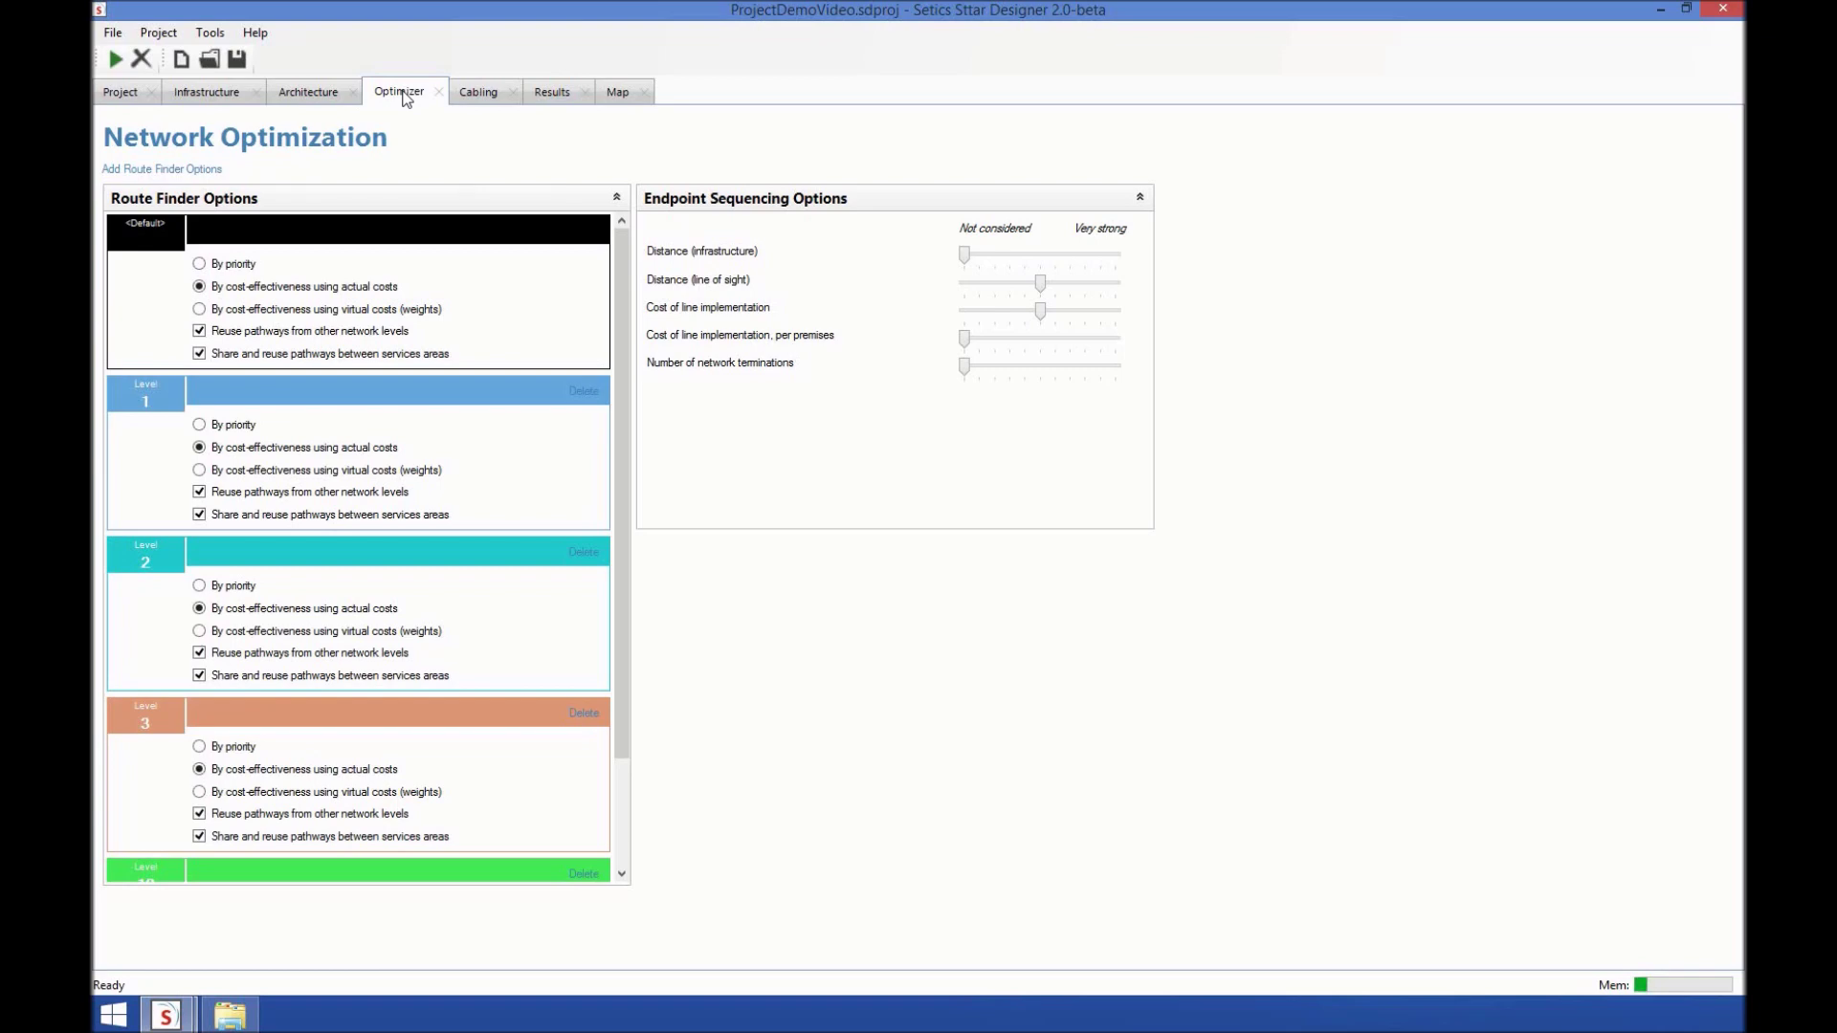
{"action": "left_click", "coordinate": [479, 91]}
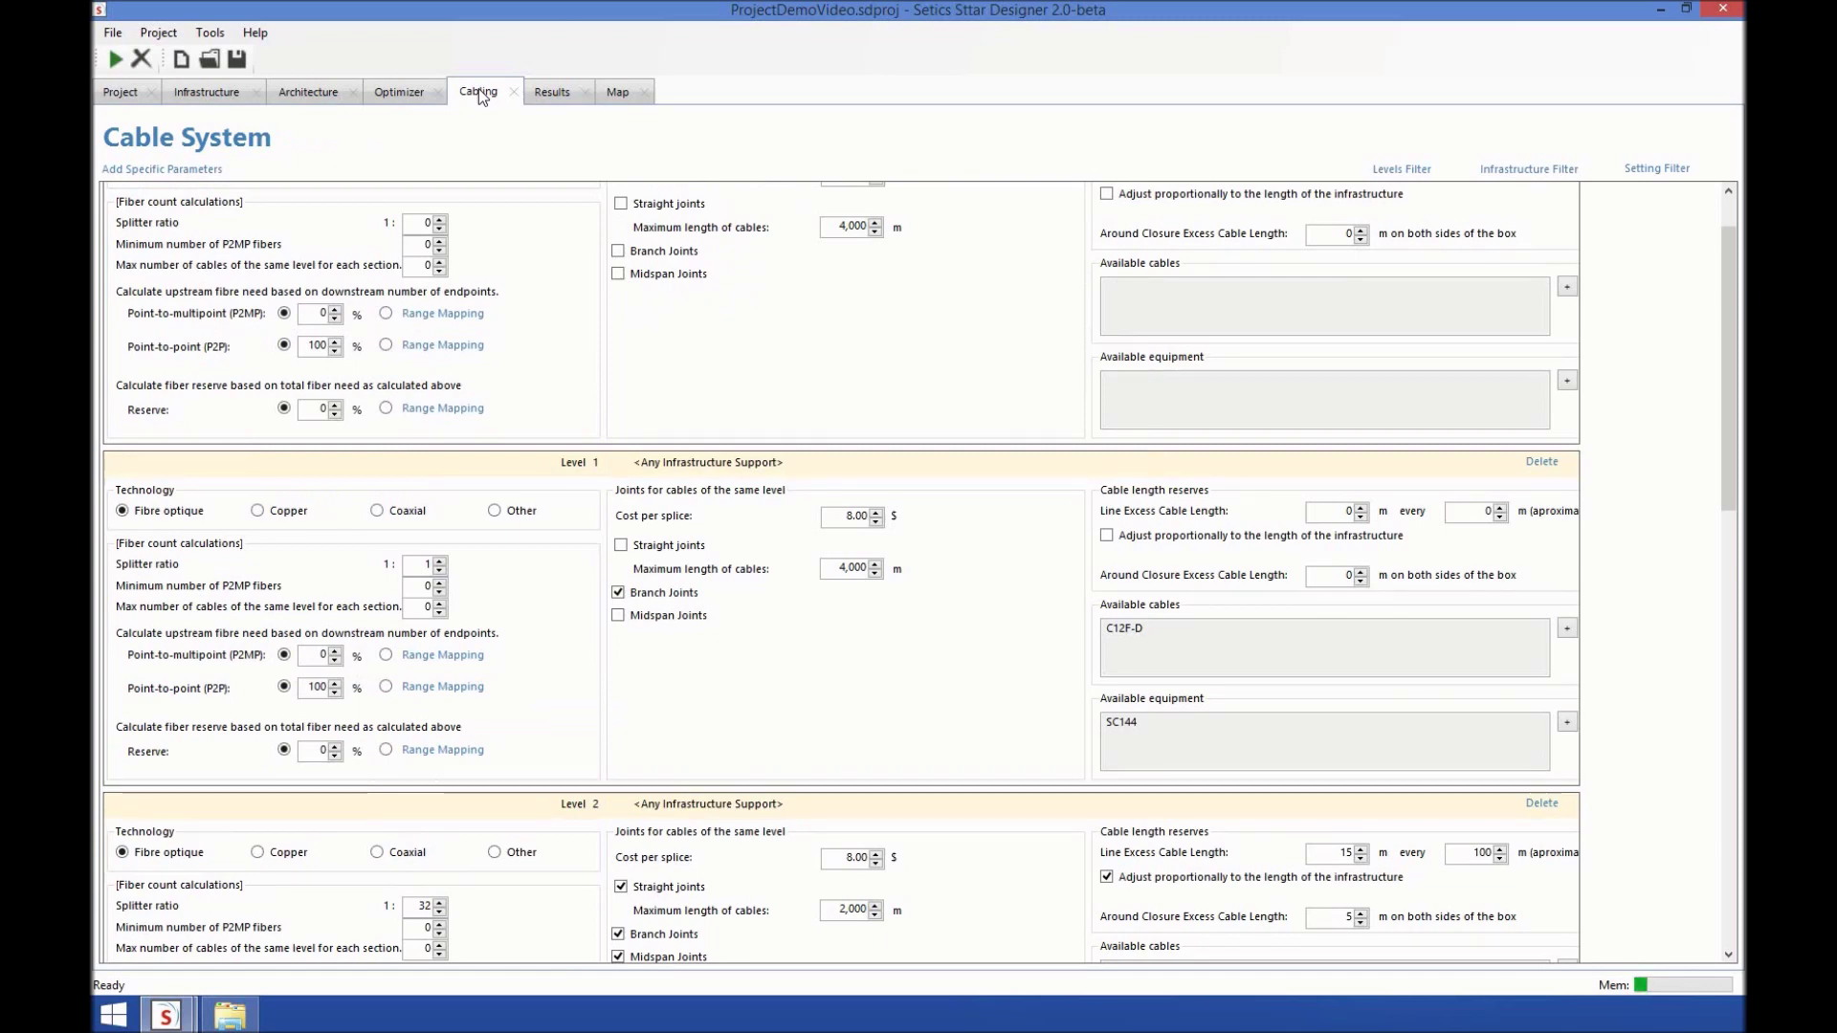
{"action": "left_click", "coordinate": [618, 96]}
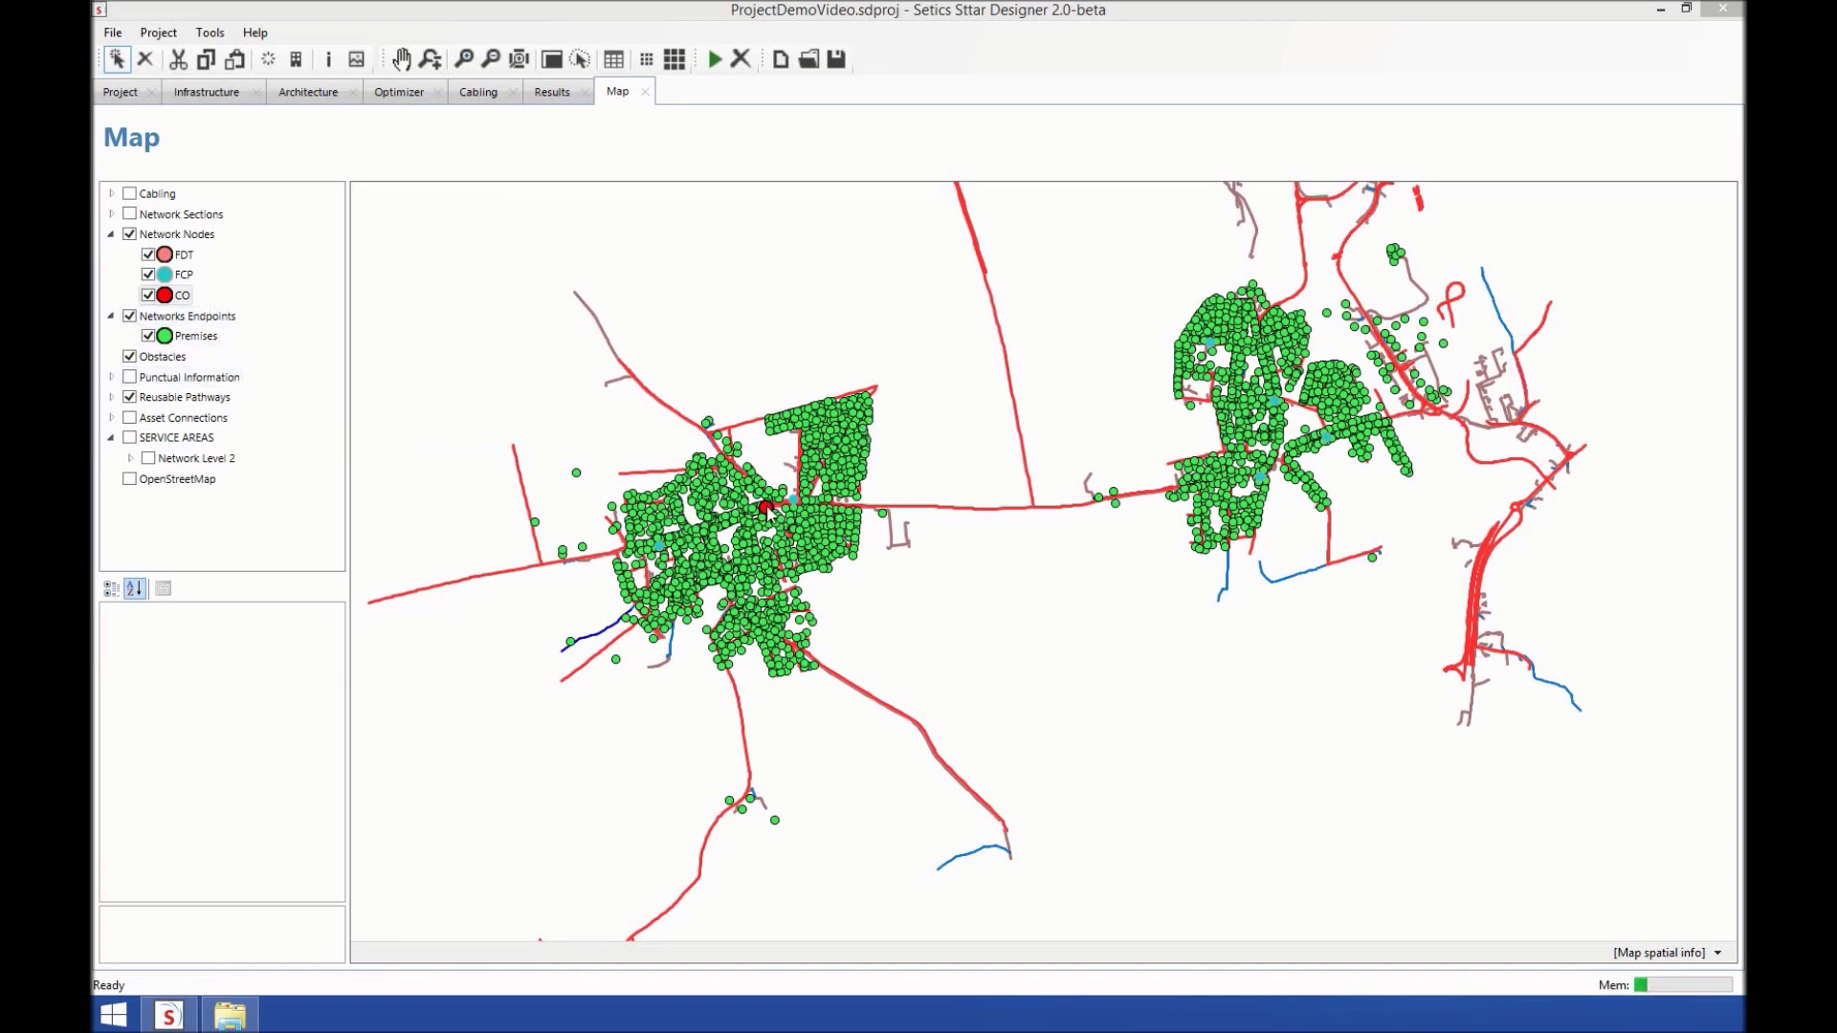
Inspect two FCP points' properties on the map, clear the selection, and hide the Premises layer
{"action": "left_click", "coordinate": [181, 275]}
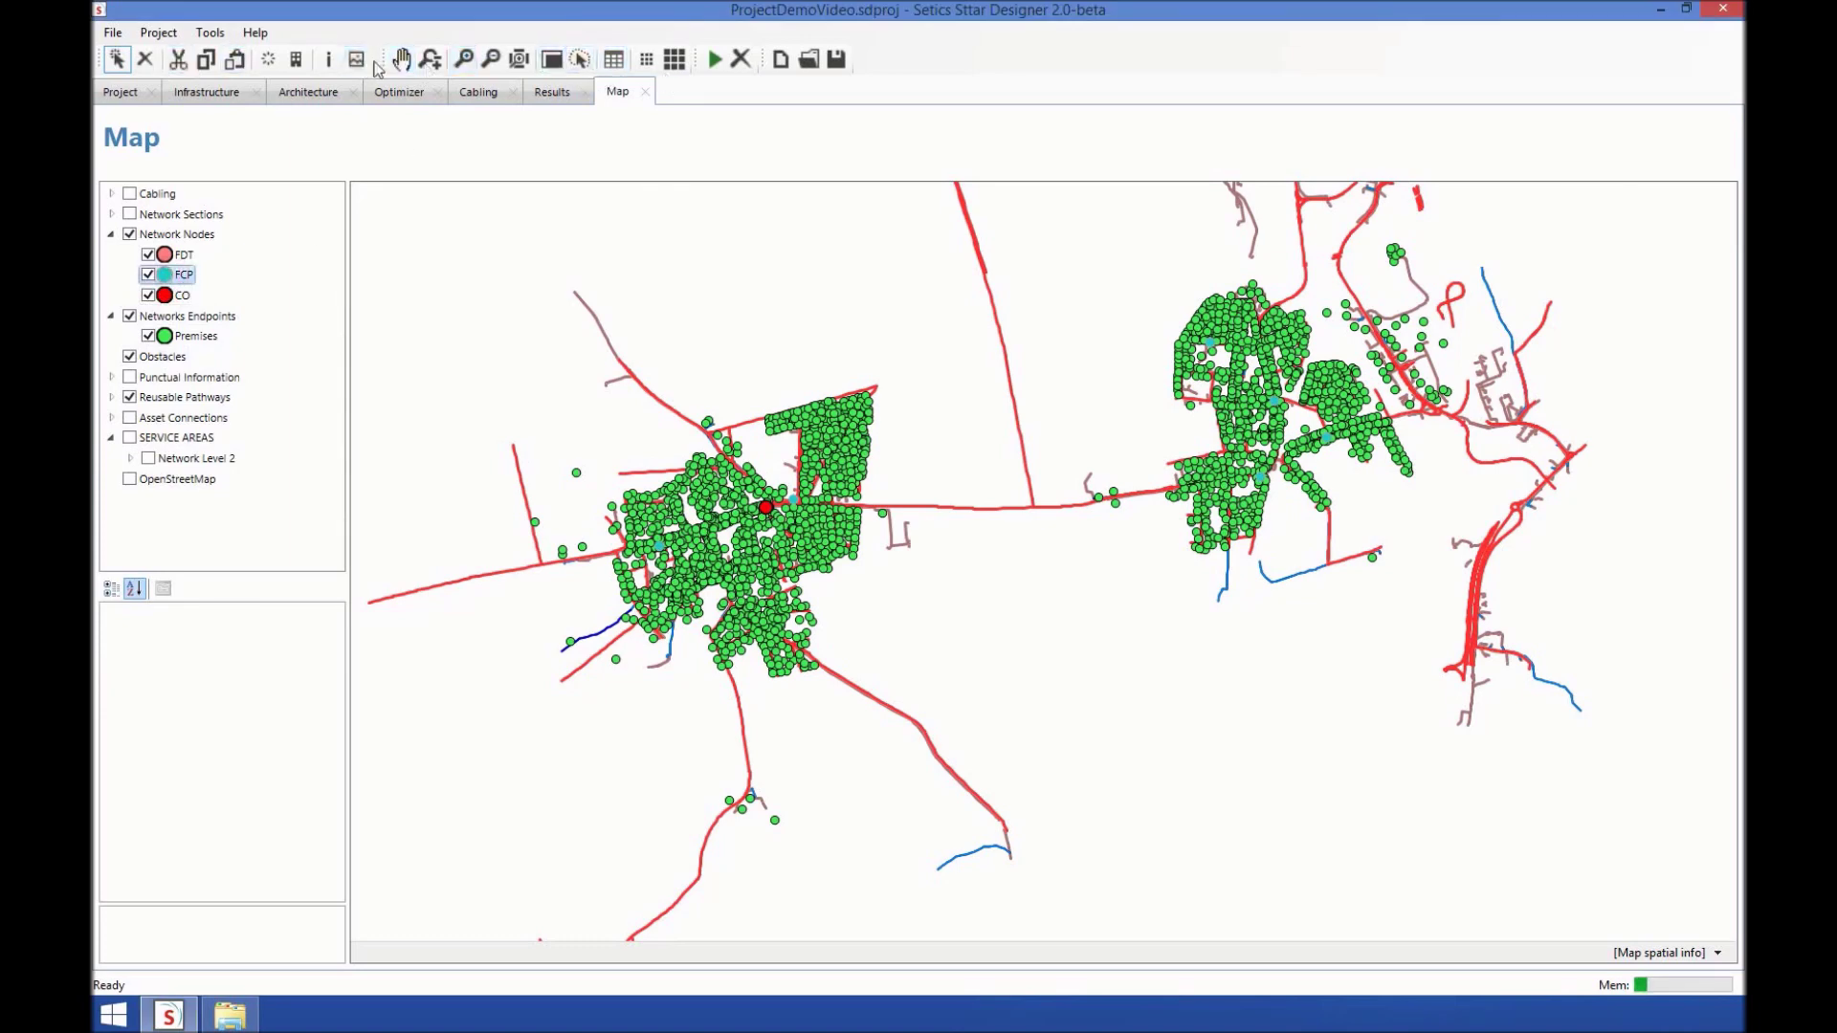
{"action": "left_click", "coordinate": [658, 547]}
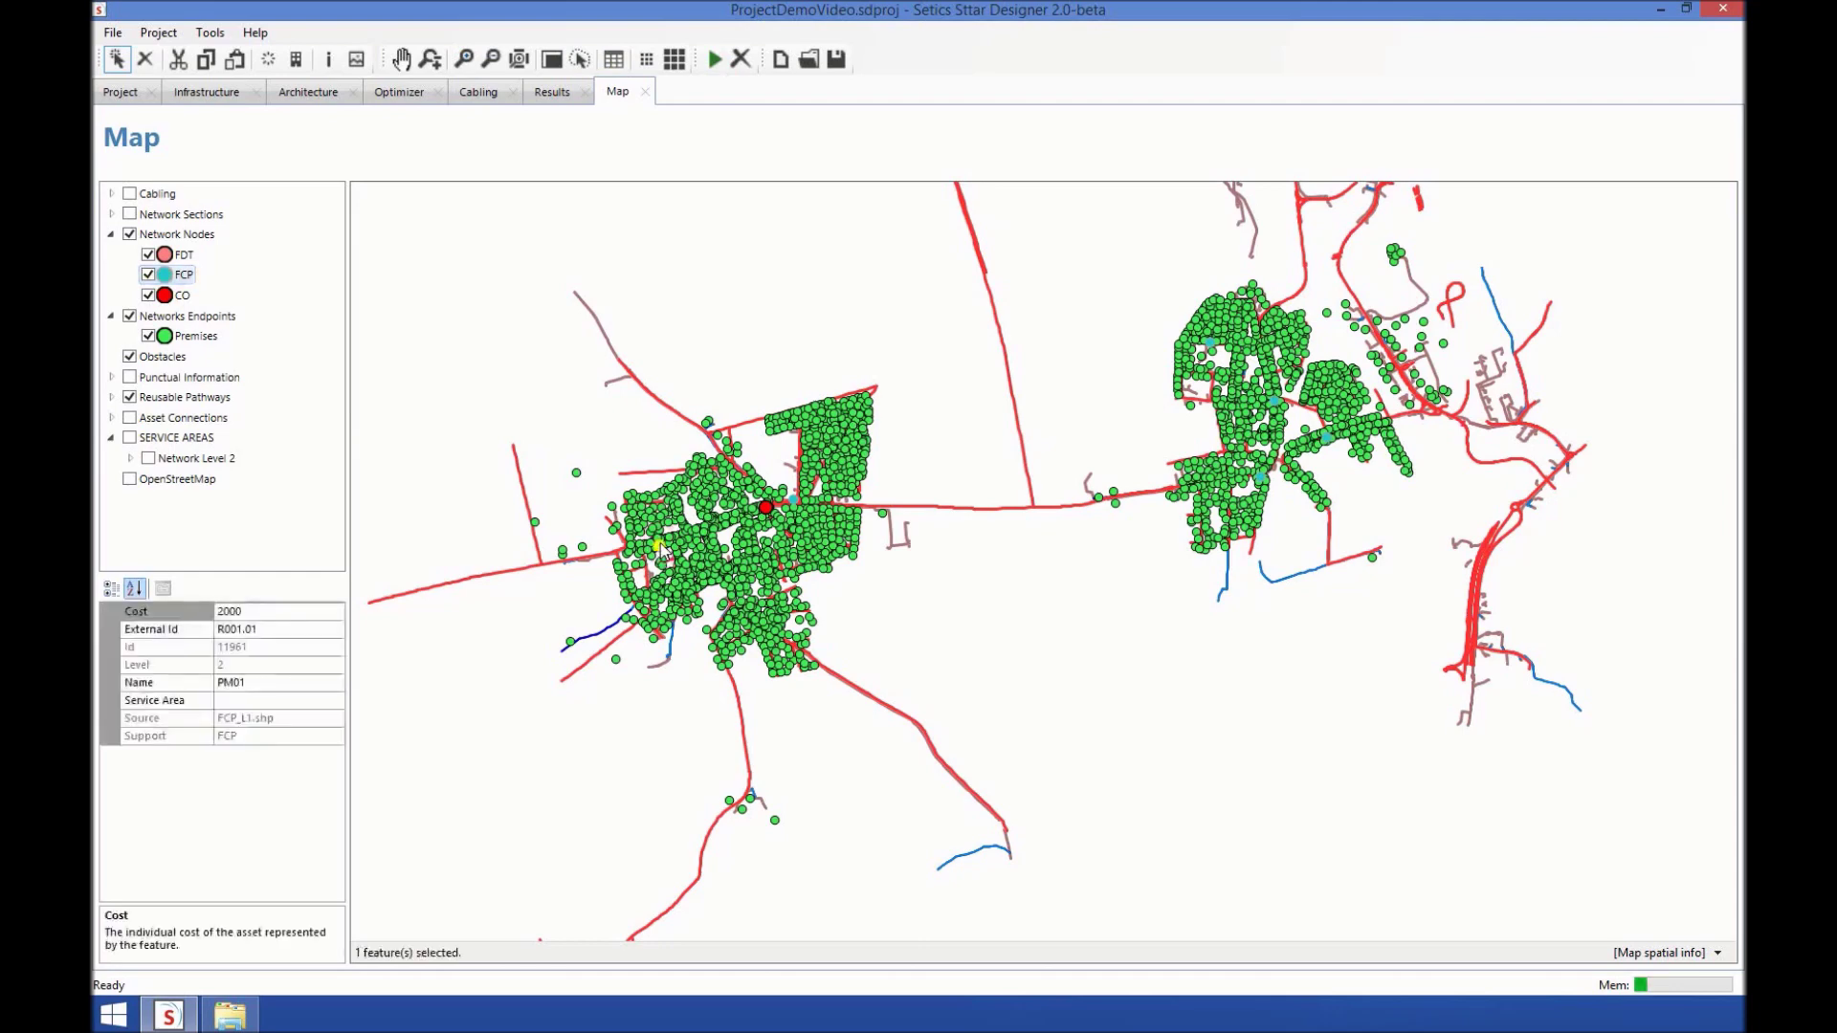
{"action": "left_click", "coordinate": [793, 504]}
{"action": "left_click", "coordinate": [623, 461]}
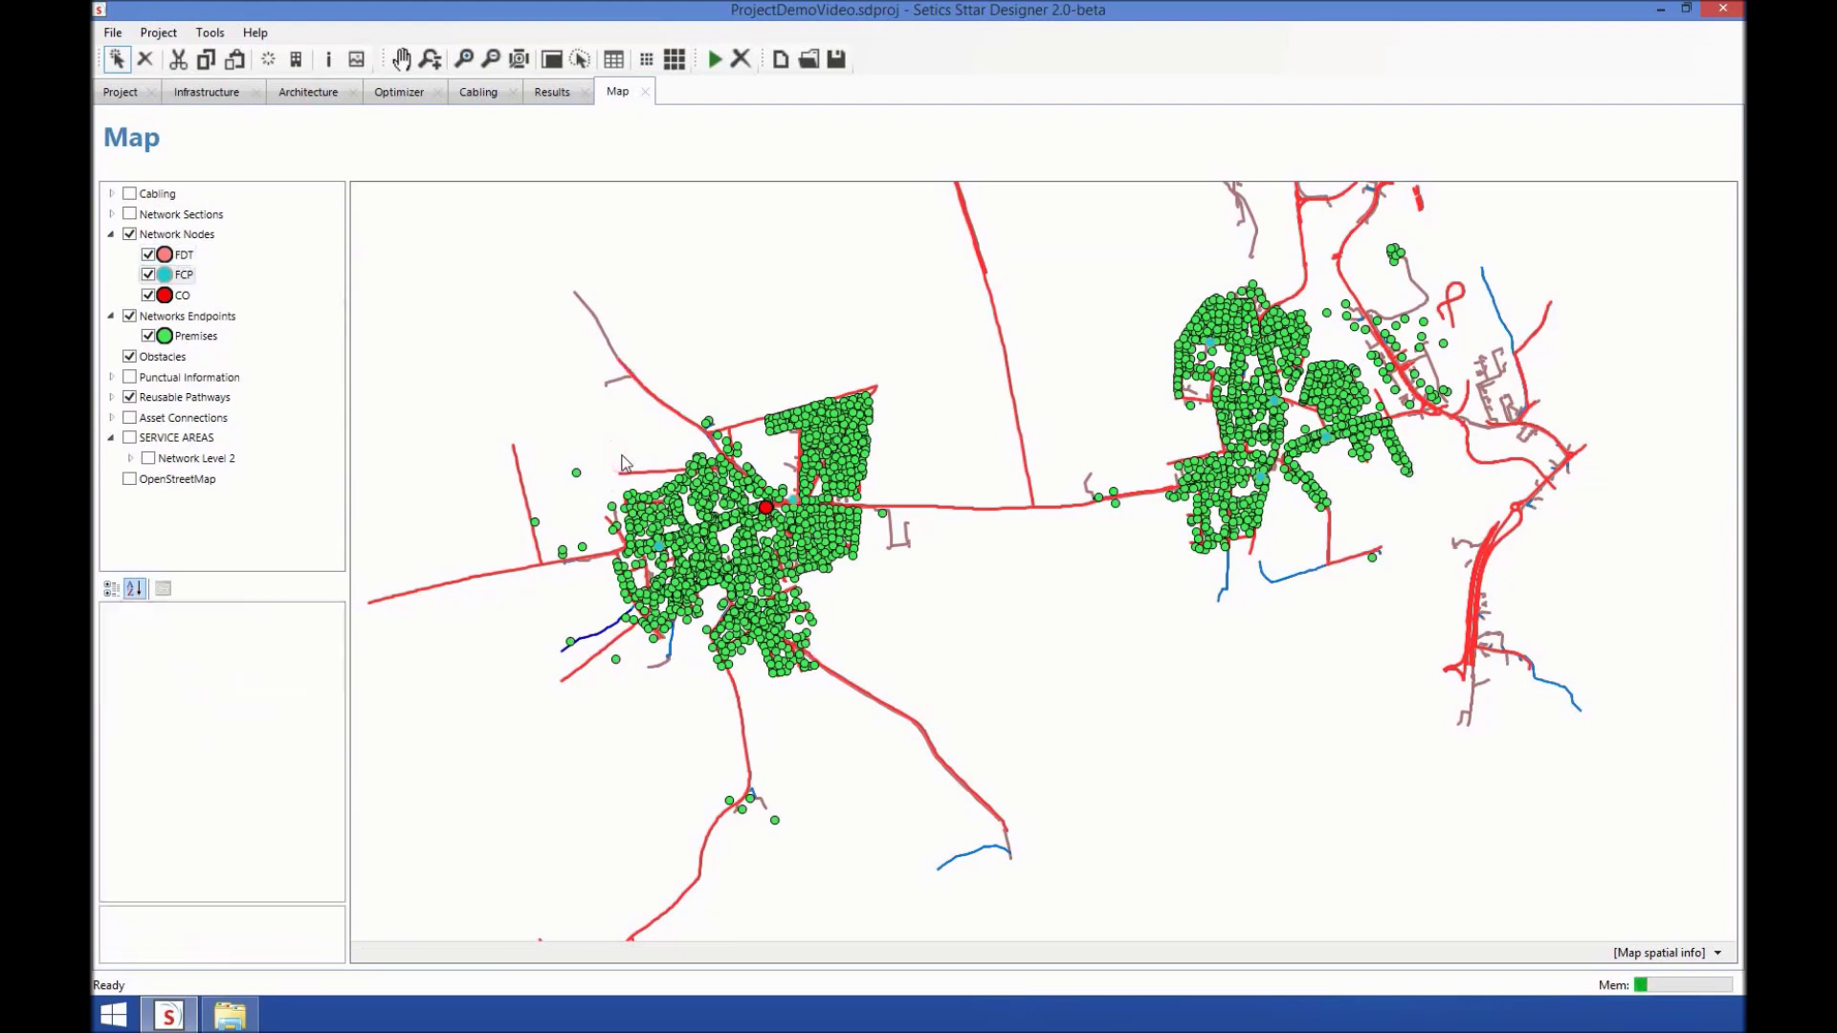
{"action": "left_click", "coordinate": [148, 336]}
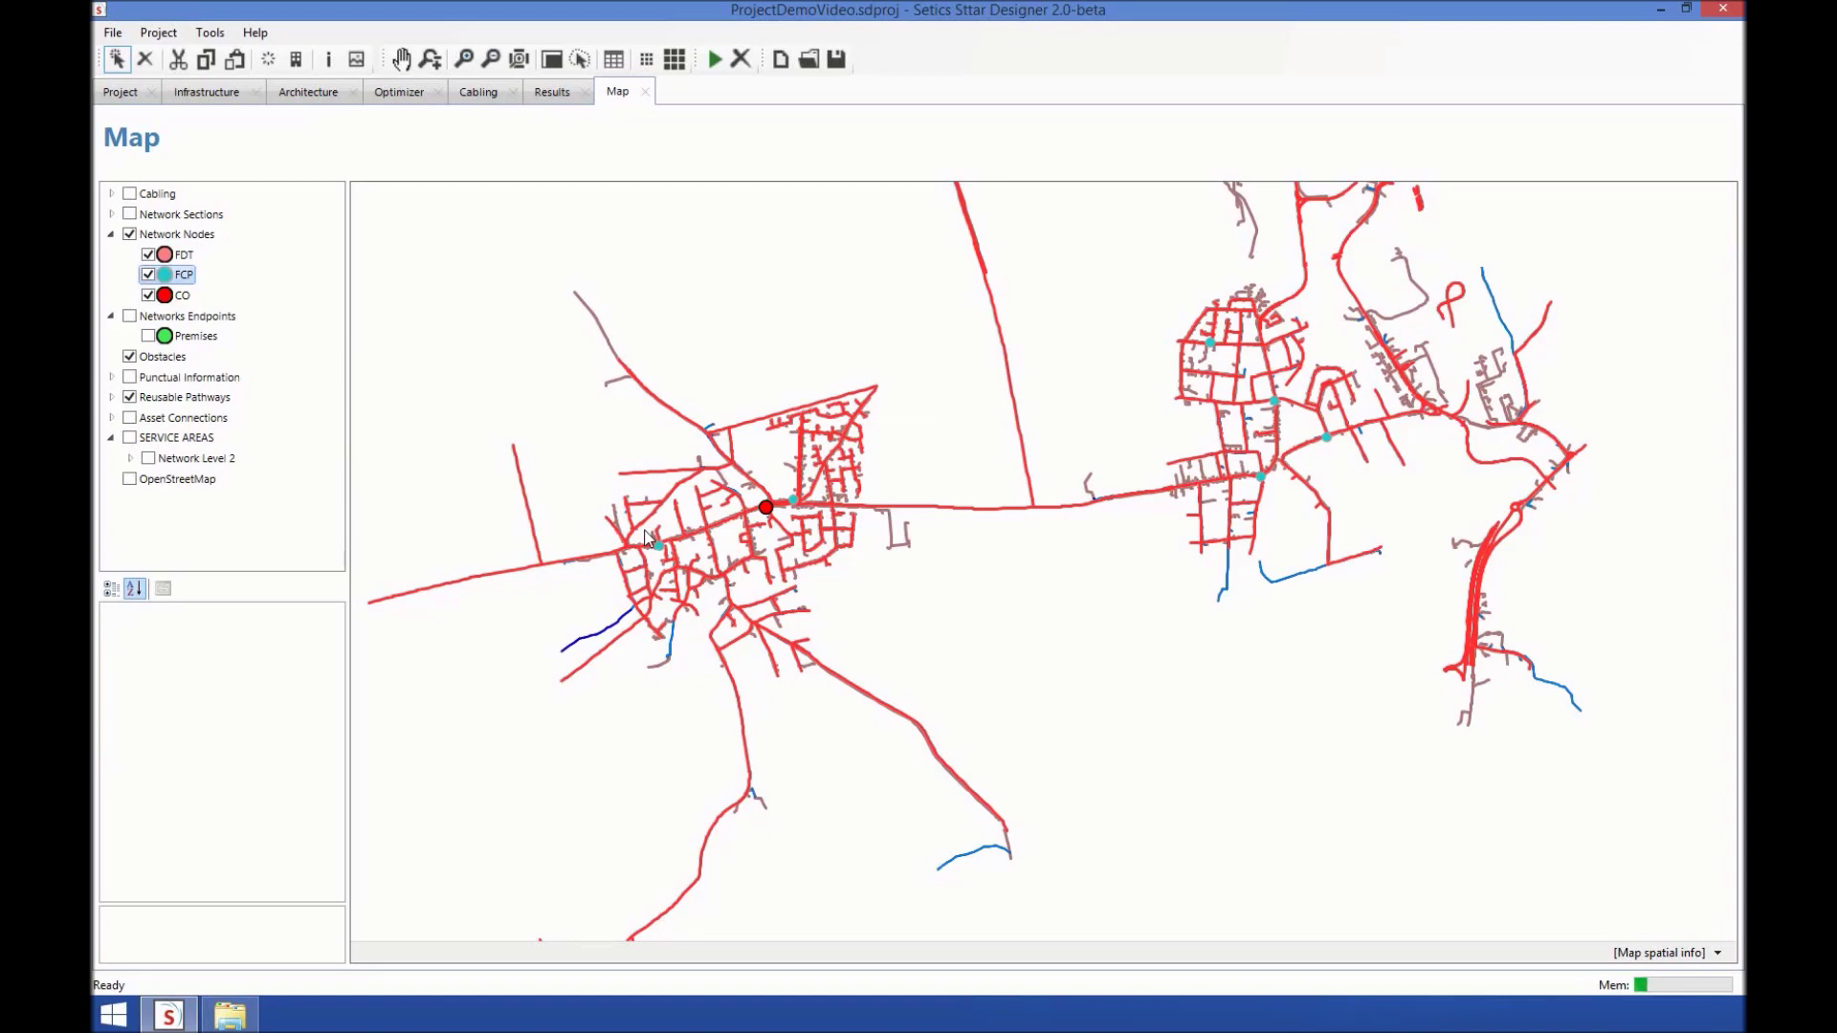
Expand Reusable Pathways and hide the Ducts, Building Entry Ducts, Overhead Lines and Civil Works layers one by one
{"action": "left_click", "coordinate": [111, 397]}
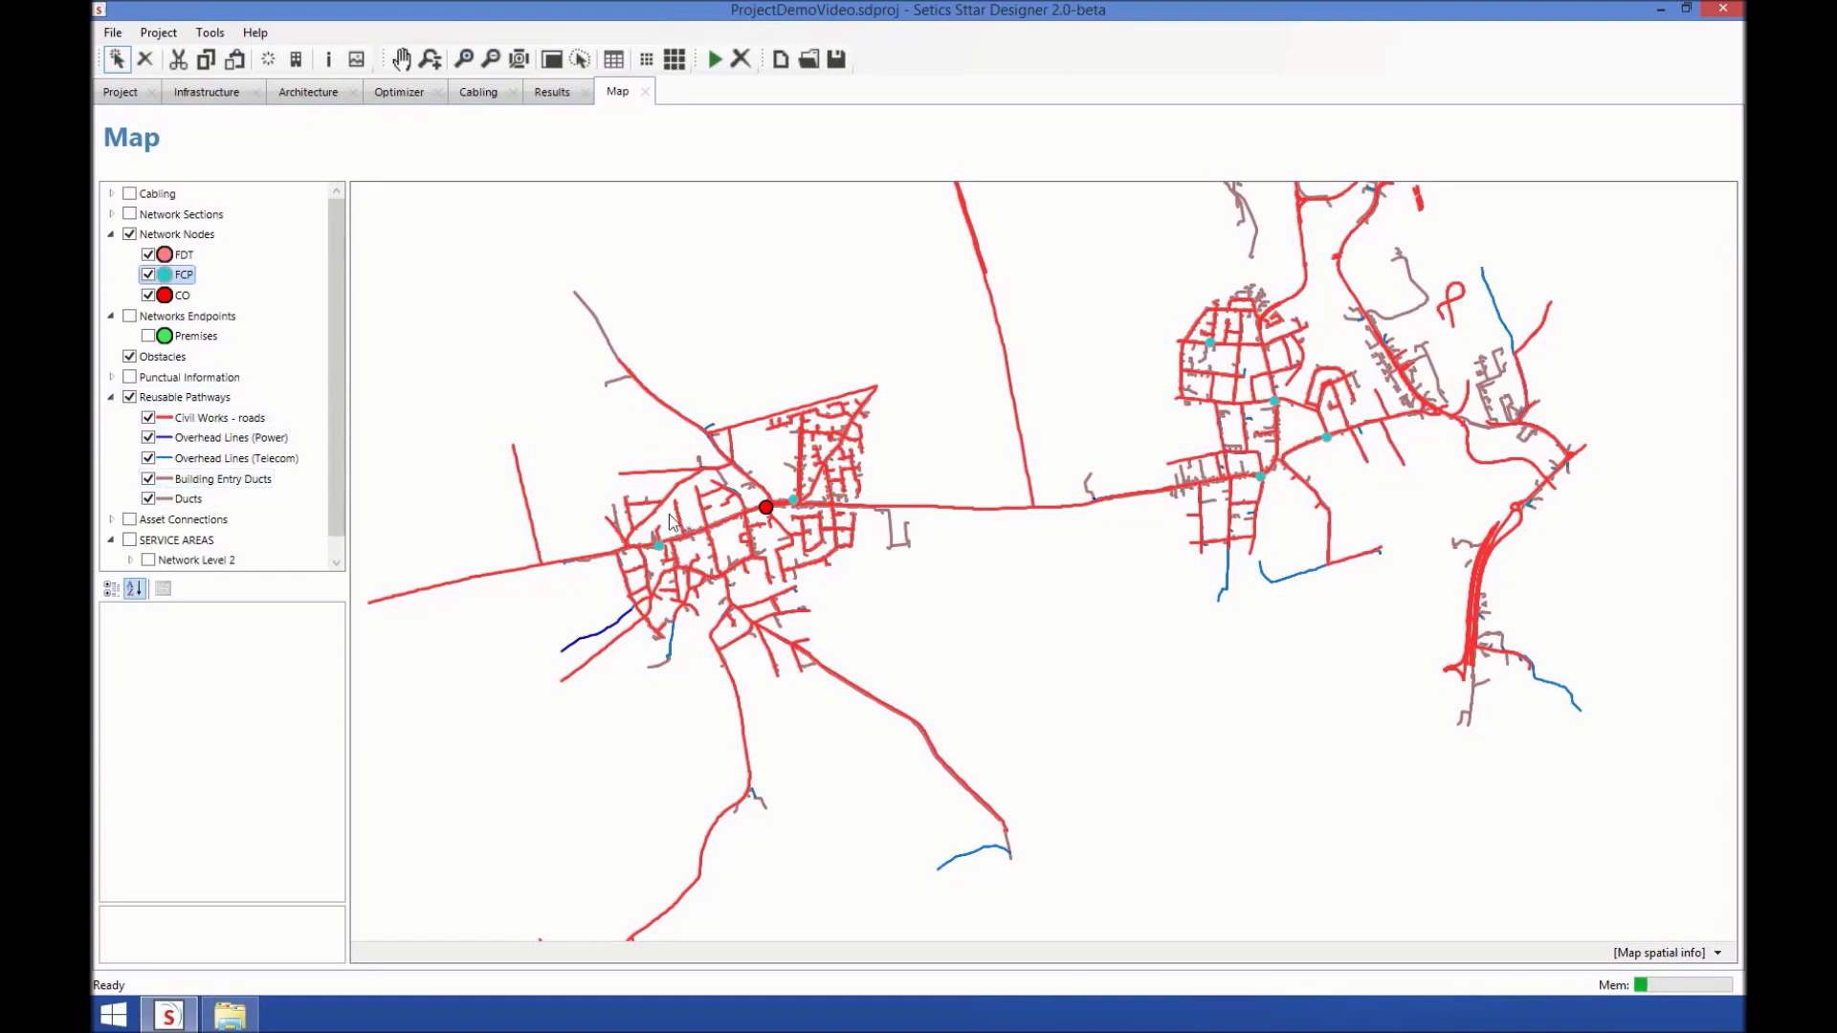
{"action": "left_click", "coordinate": [148, 499]}
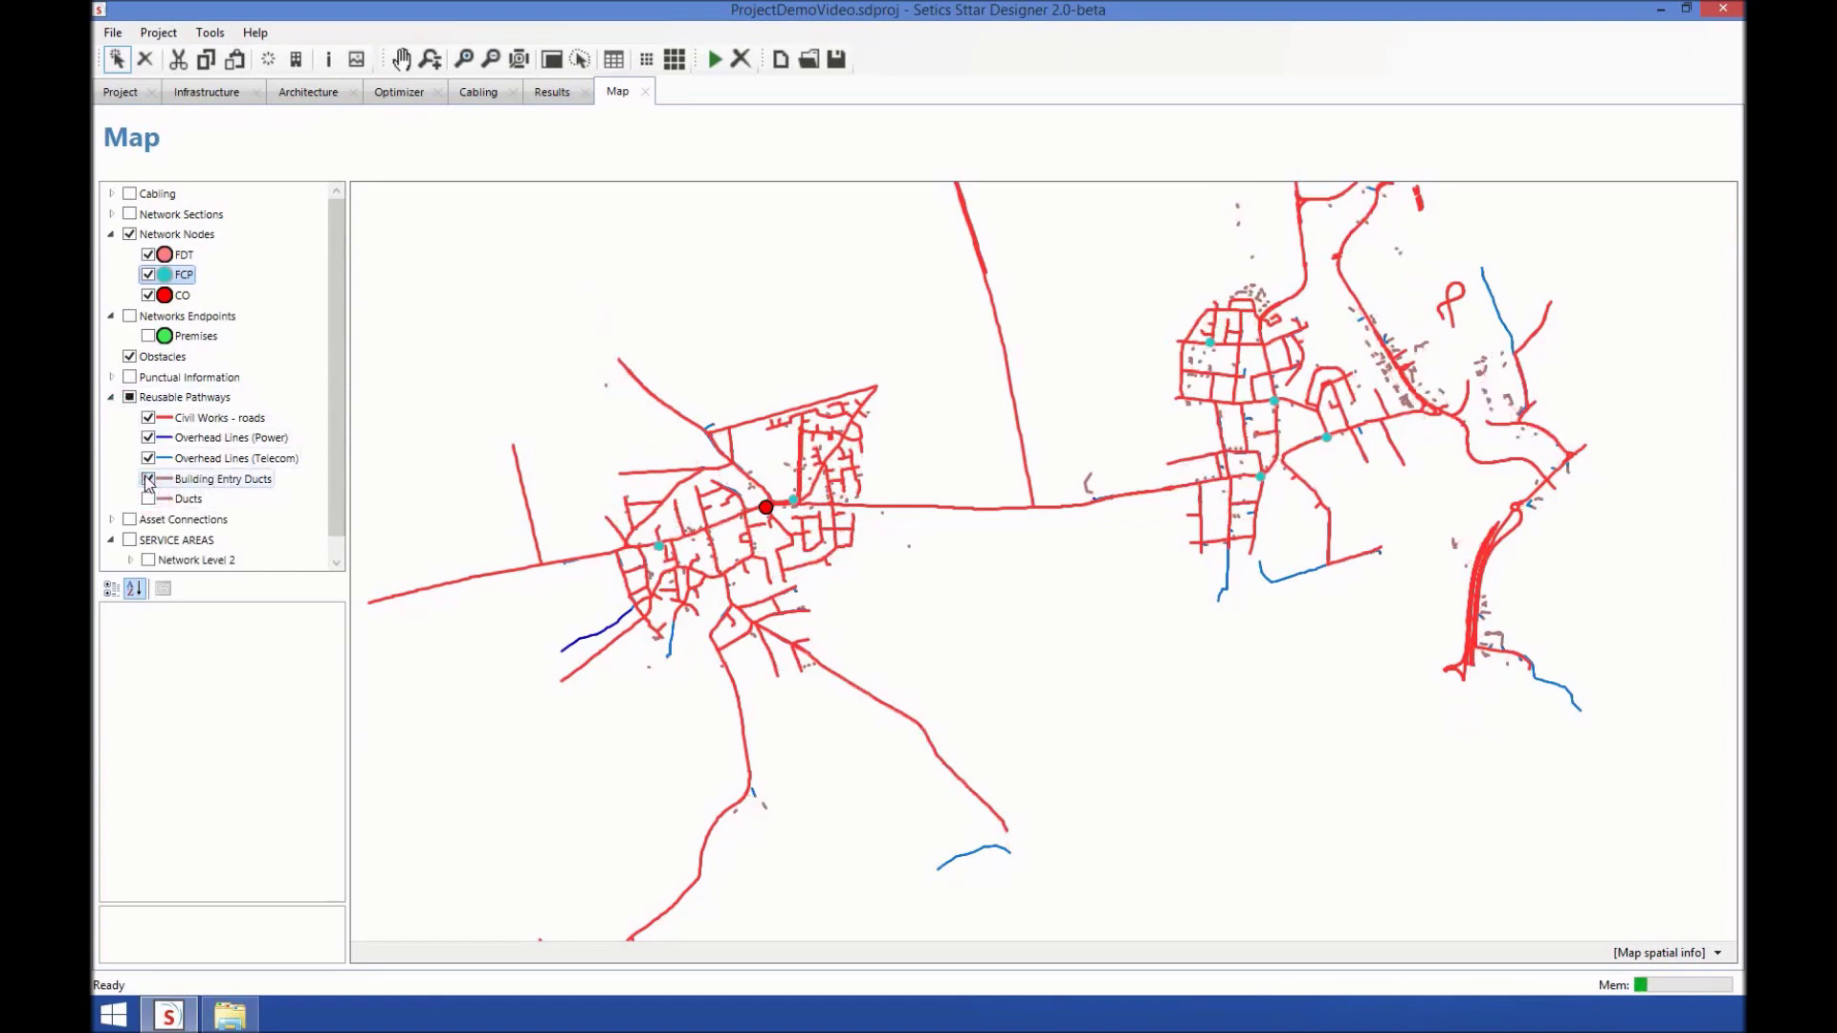
{"action": "left_click", "coordinate": [148, 479]}
{"action": "left_click", "coordinate": [149, 458]}
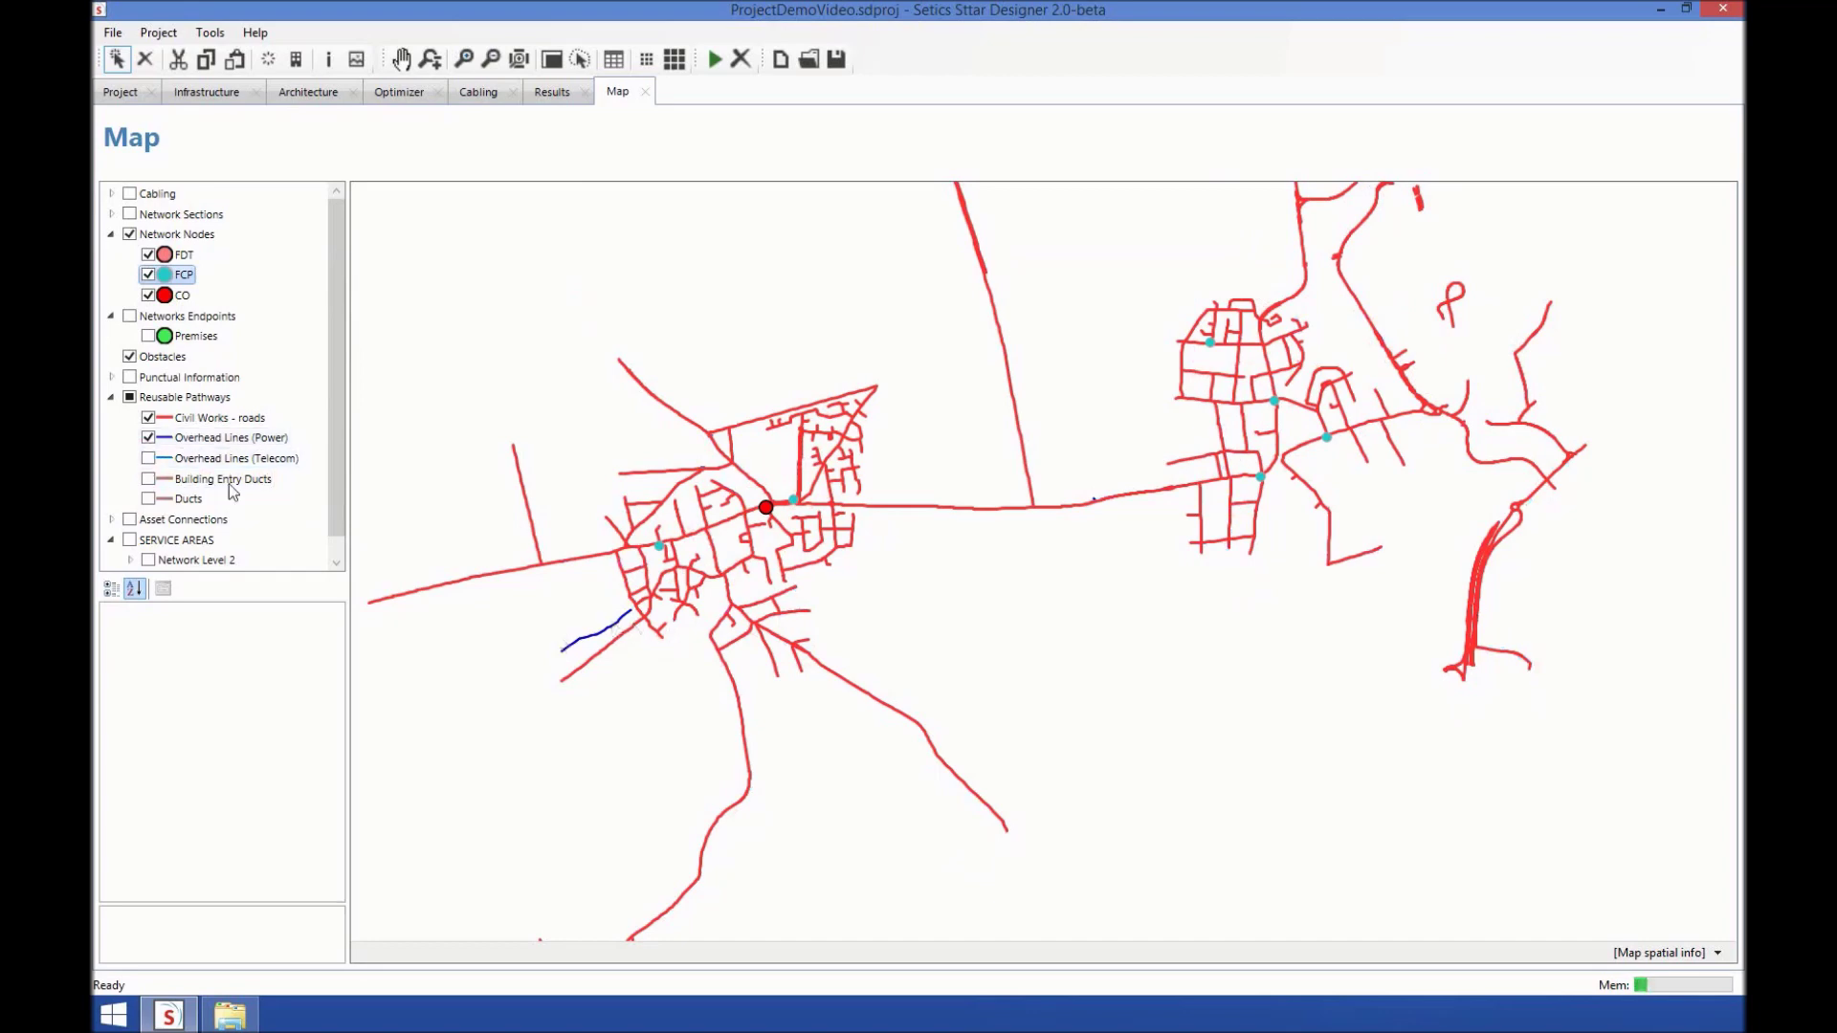
{"action": "left_click", "coordinate": [149, 438]}
{"action": "left_click", "coordinate": [149, 418]}
Turn all five reusable pathway layers back on and show the Premises layer again
{"action": "left_click", "coordinate": [148, 418]}
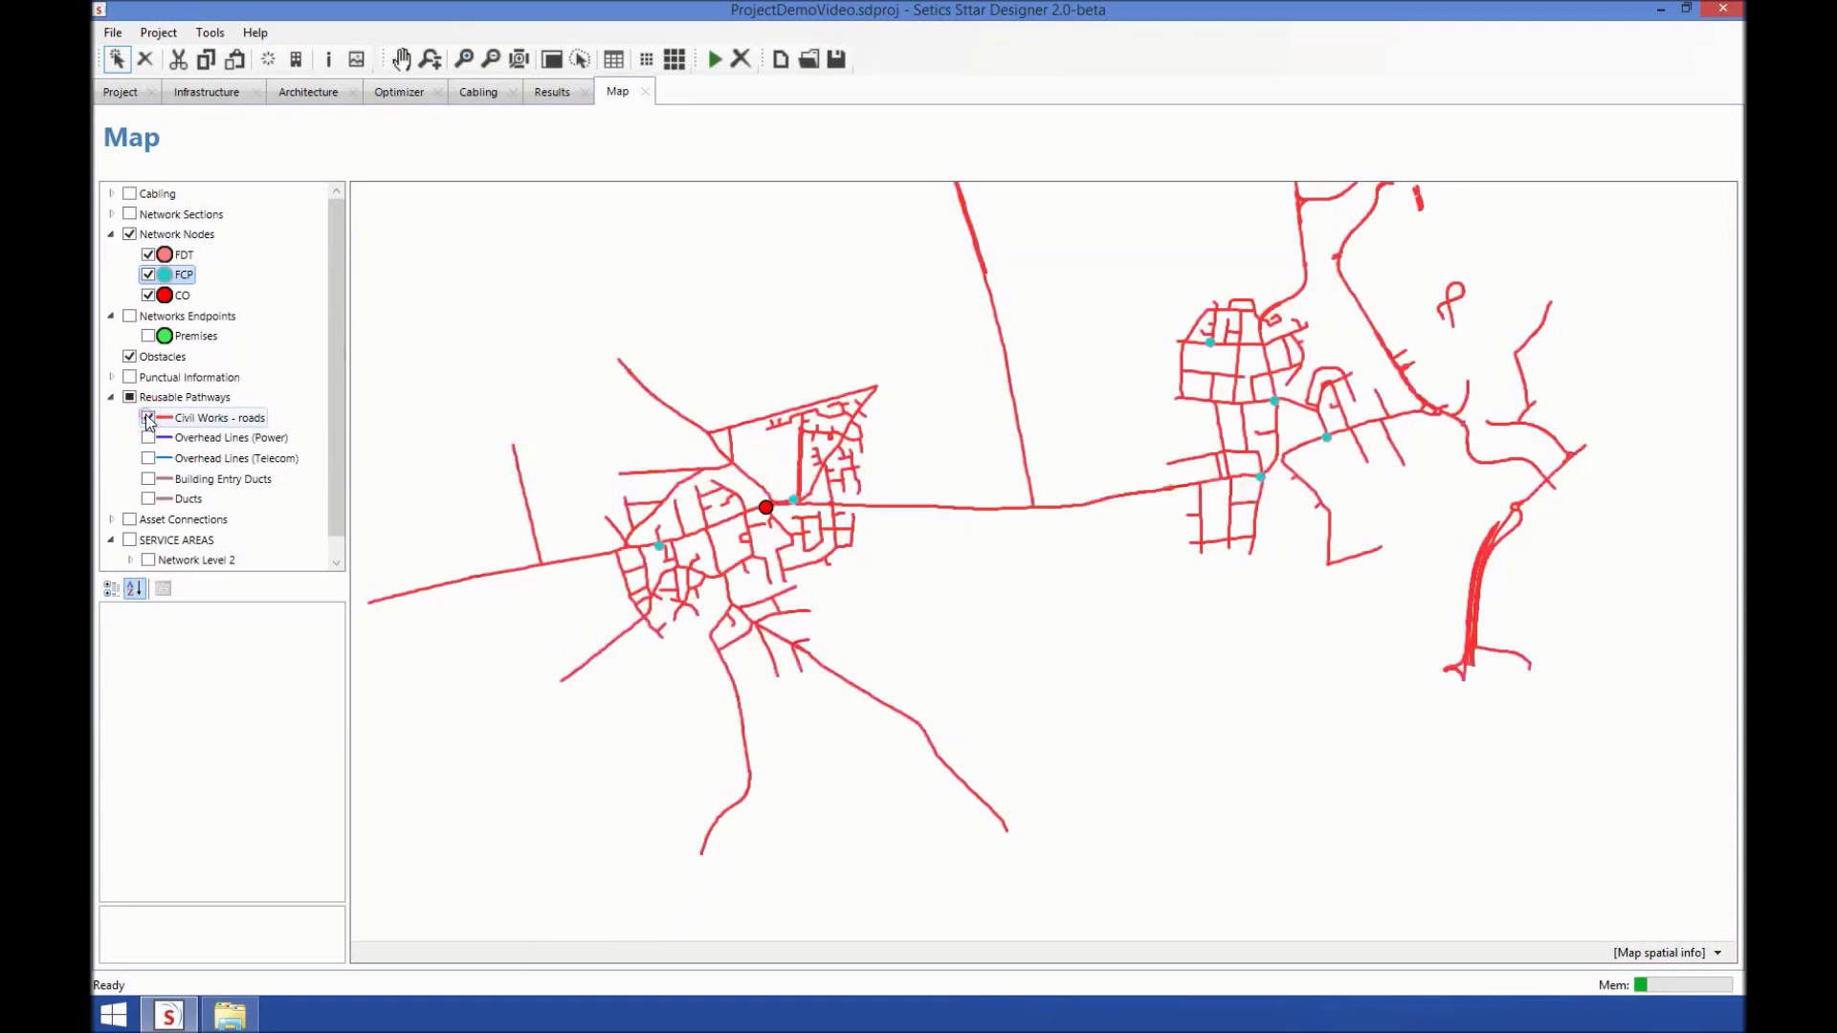
{"action": "left_click", "coordinate": [148, 438]}
{"action": "left_click", "coordinate": [148, 458]}
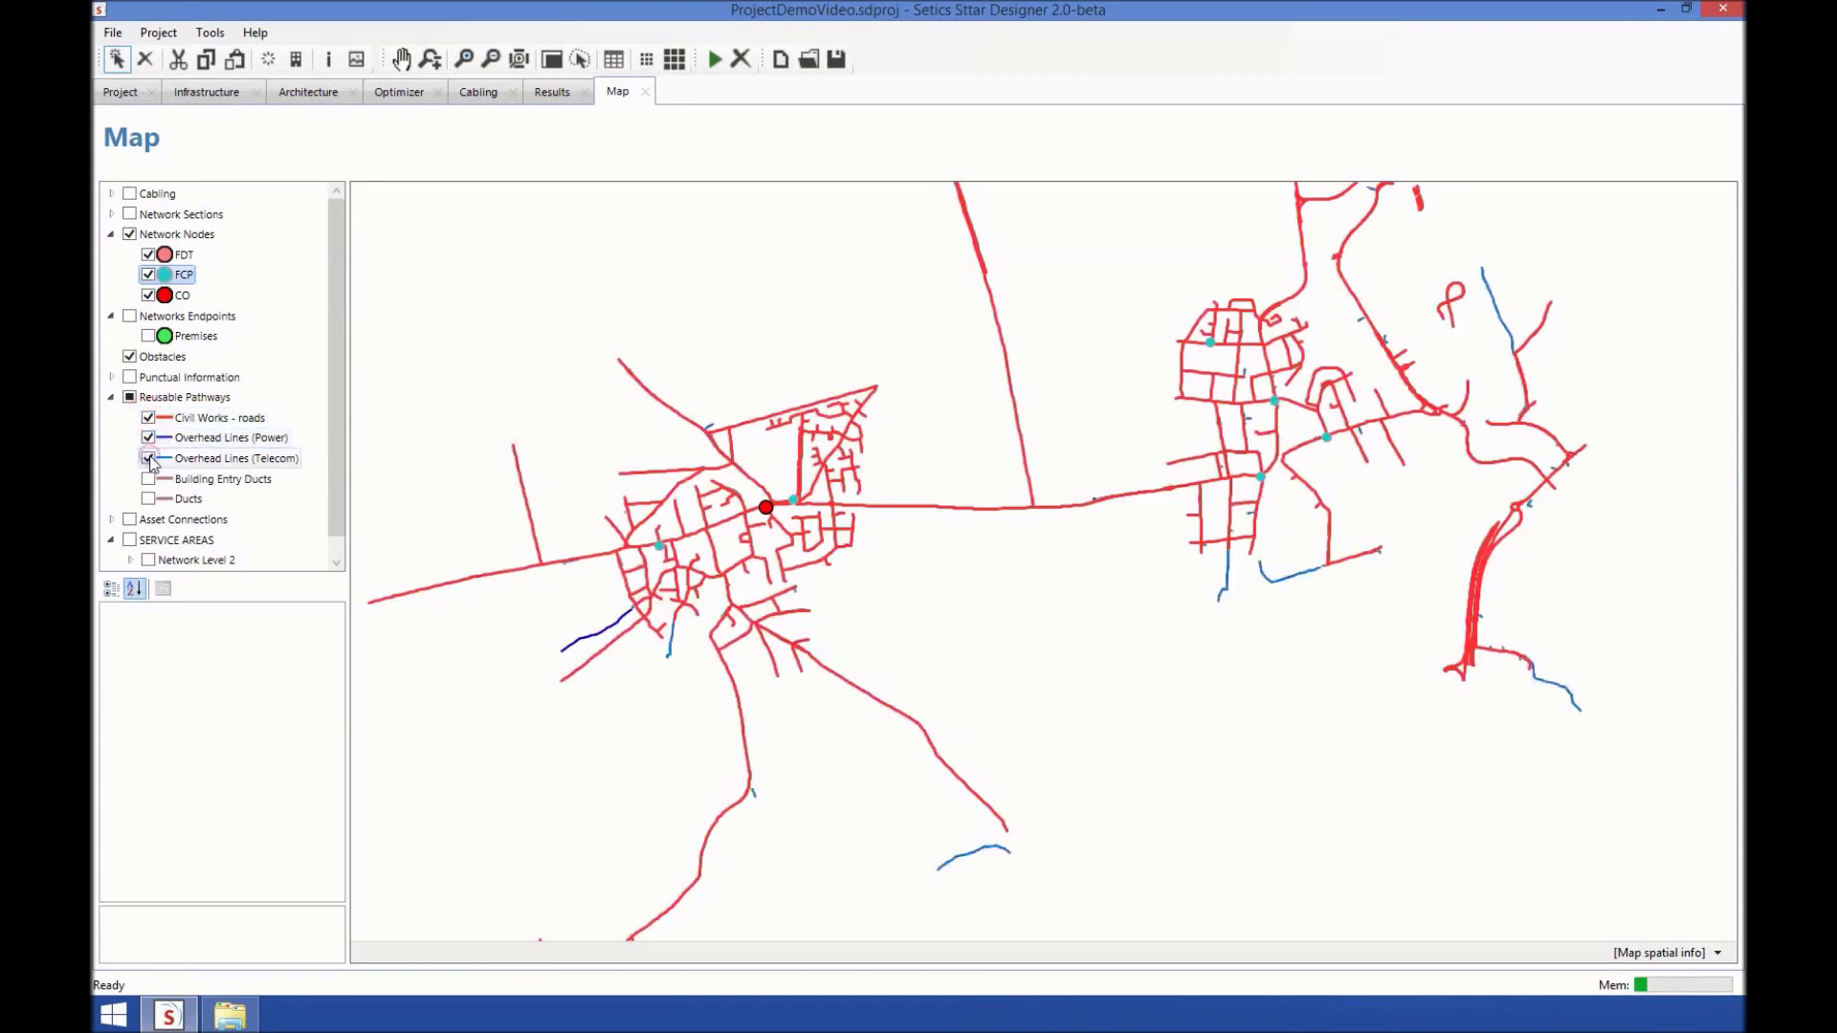
{"action": "left_click", "coordinate": [149, 479]}
{"action": "left_click", "coordinate": [149, 499]}
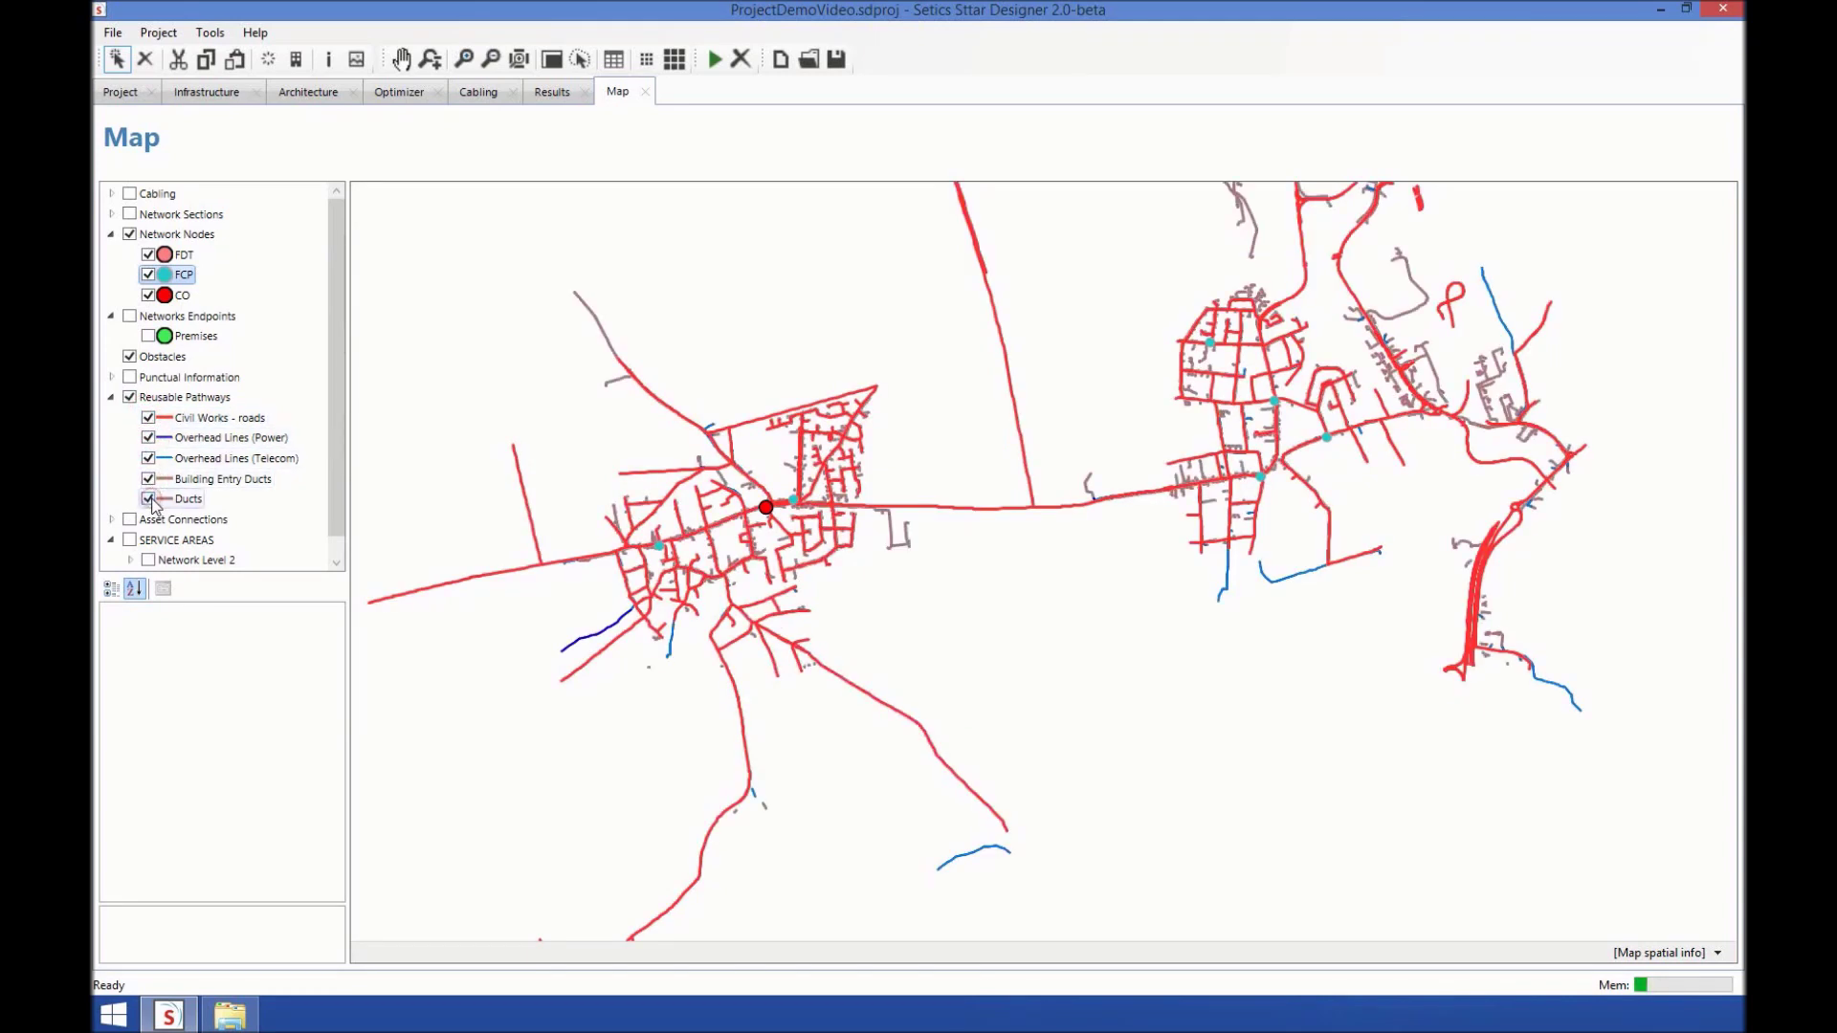
{"action": "left_click", "coordinate": [148, 336]}
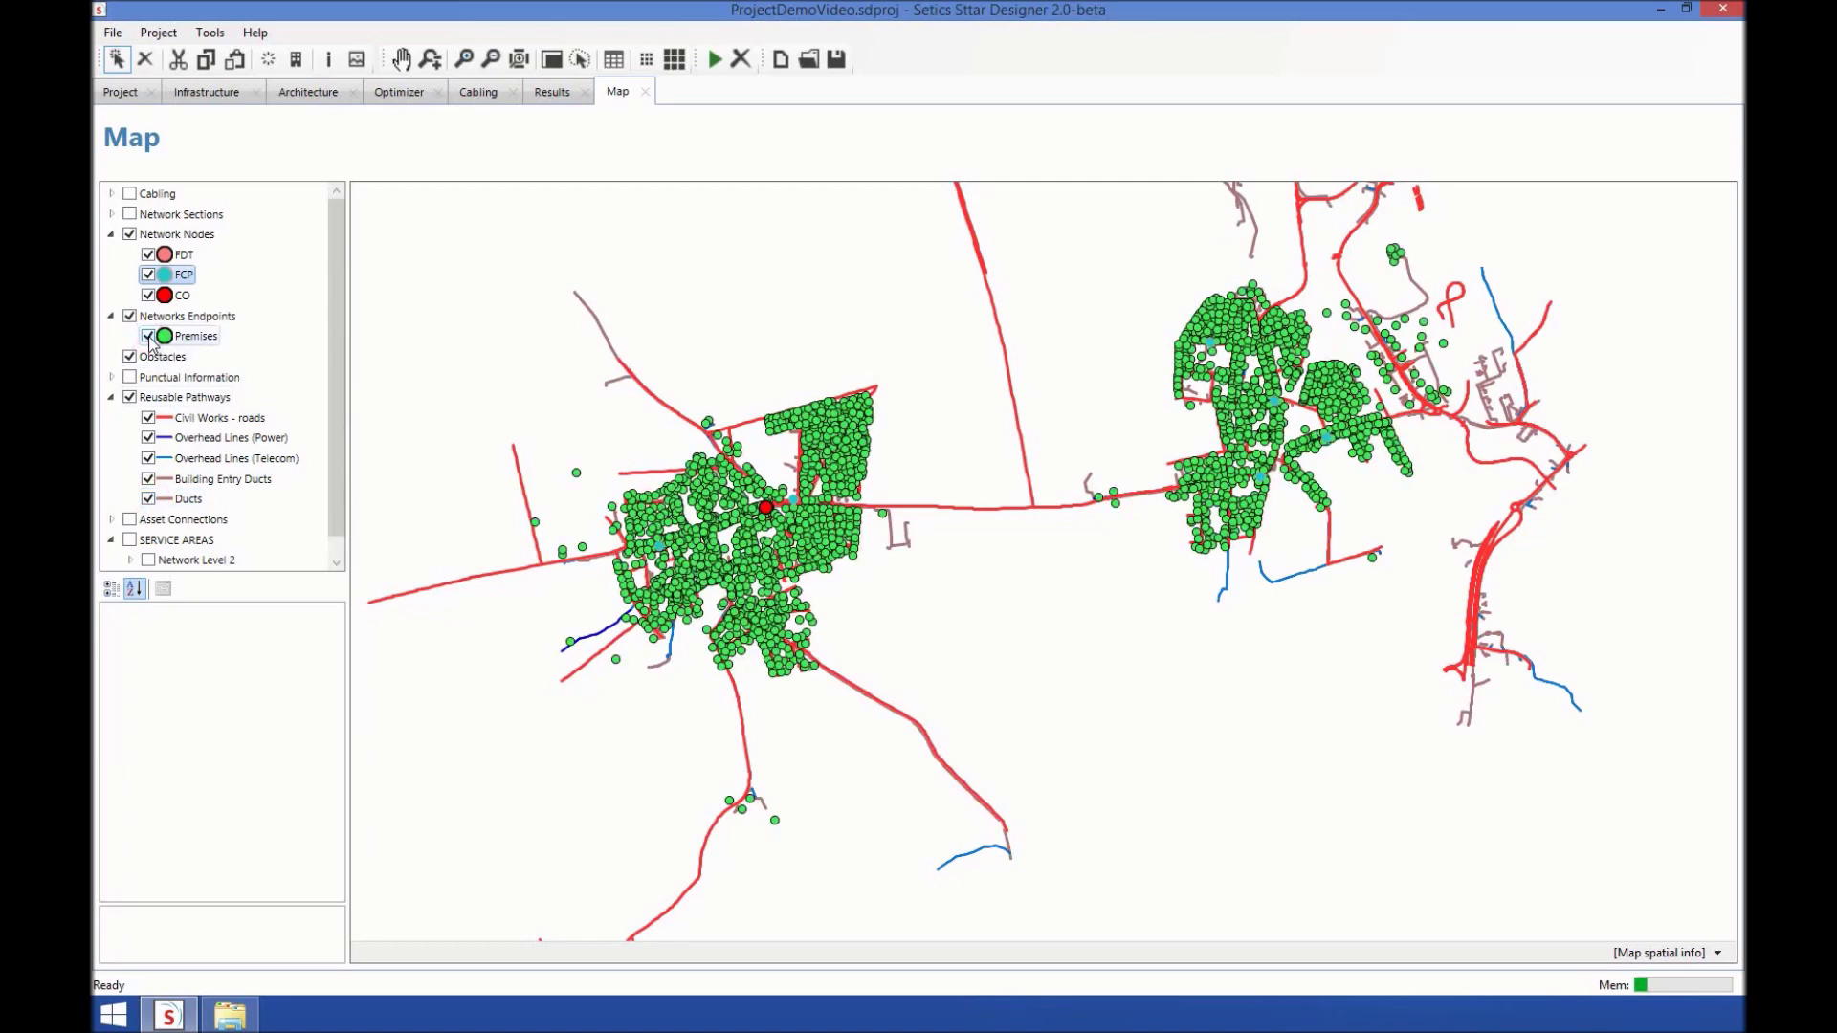
Review the Cable System page's splice, cable-reserve and available-cable settings for Levels 1 to 10
{"action": "left_click", "coordinate": [480, 100]}
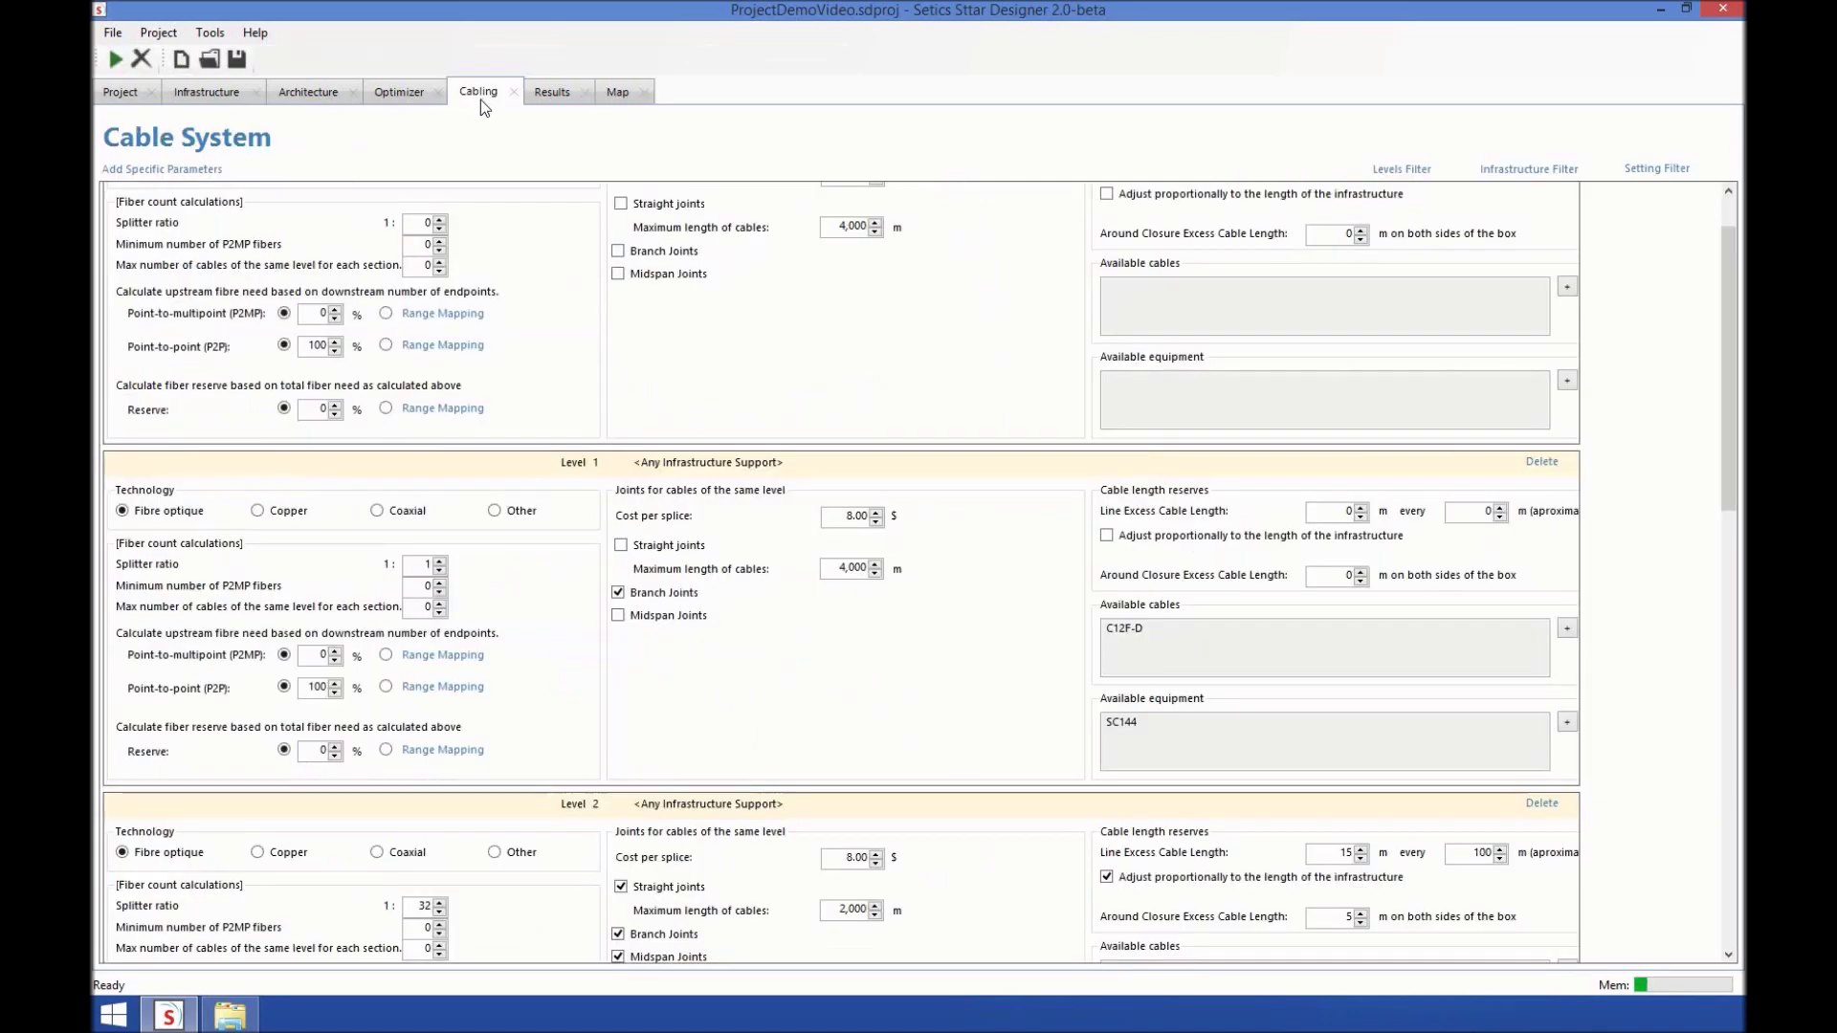
{"action": "left_click_drag", "start_coordinate": [1728, 337], "coordinate": [1717, 442]}
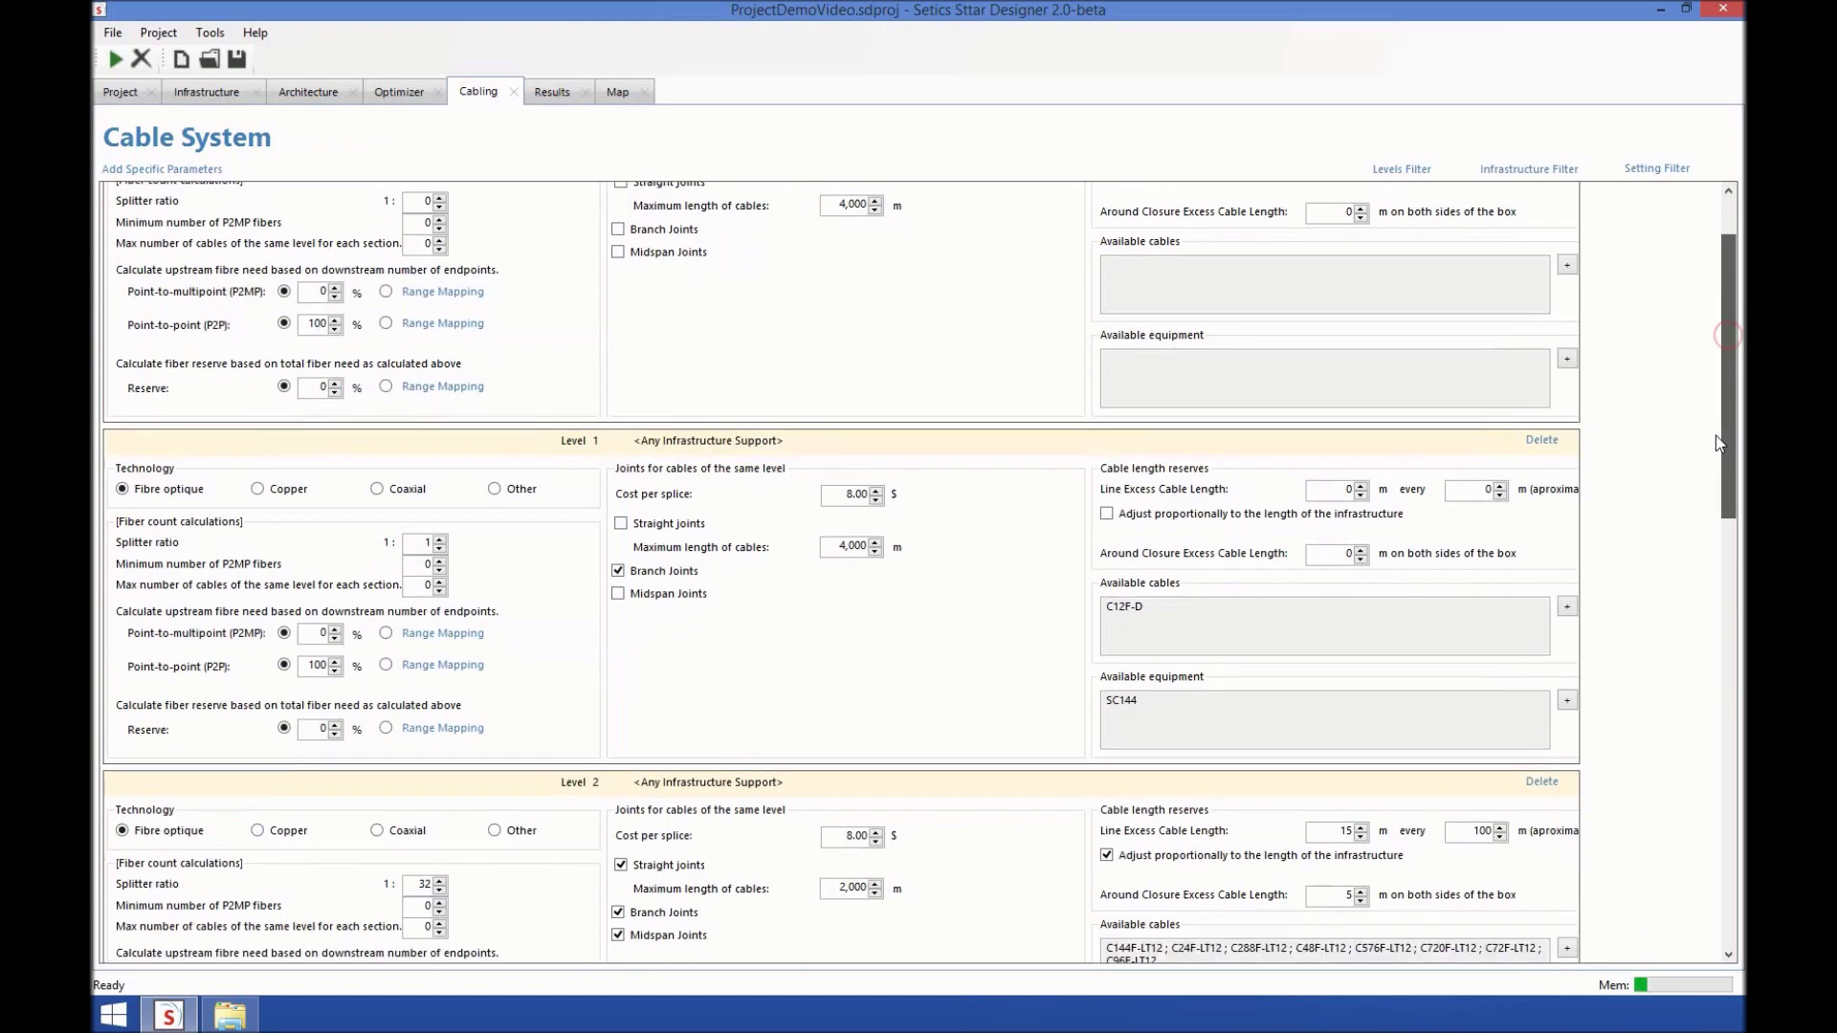
{"action": "scroll", "coordinate": [1714, 442], "scroll_direction": "down", "scroll_amount": 8}
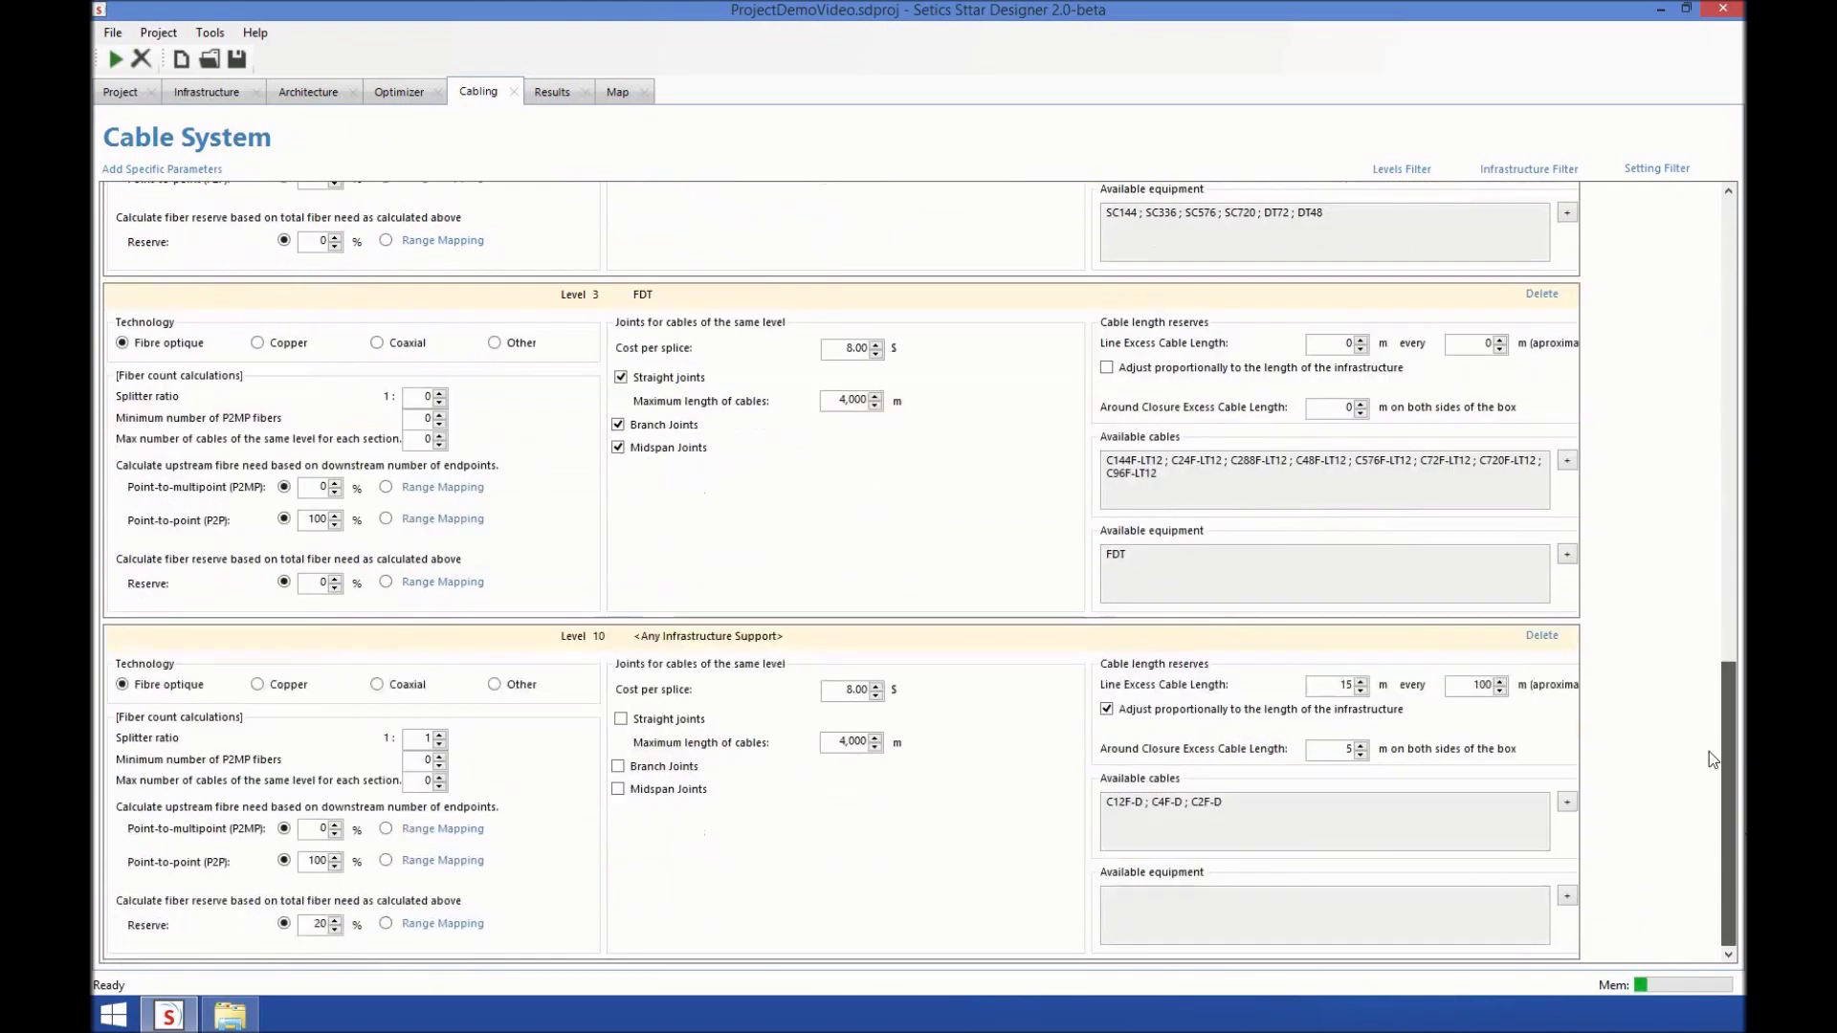
{"action": "scroll", "coordinate": [1708, 574], "scroll_direction": "up", "scroll_amount": 10}
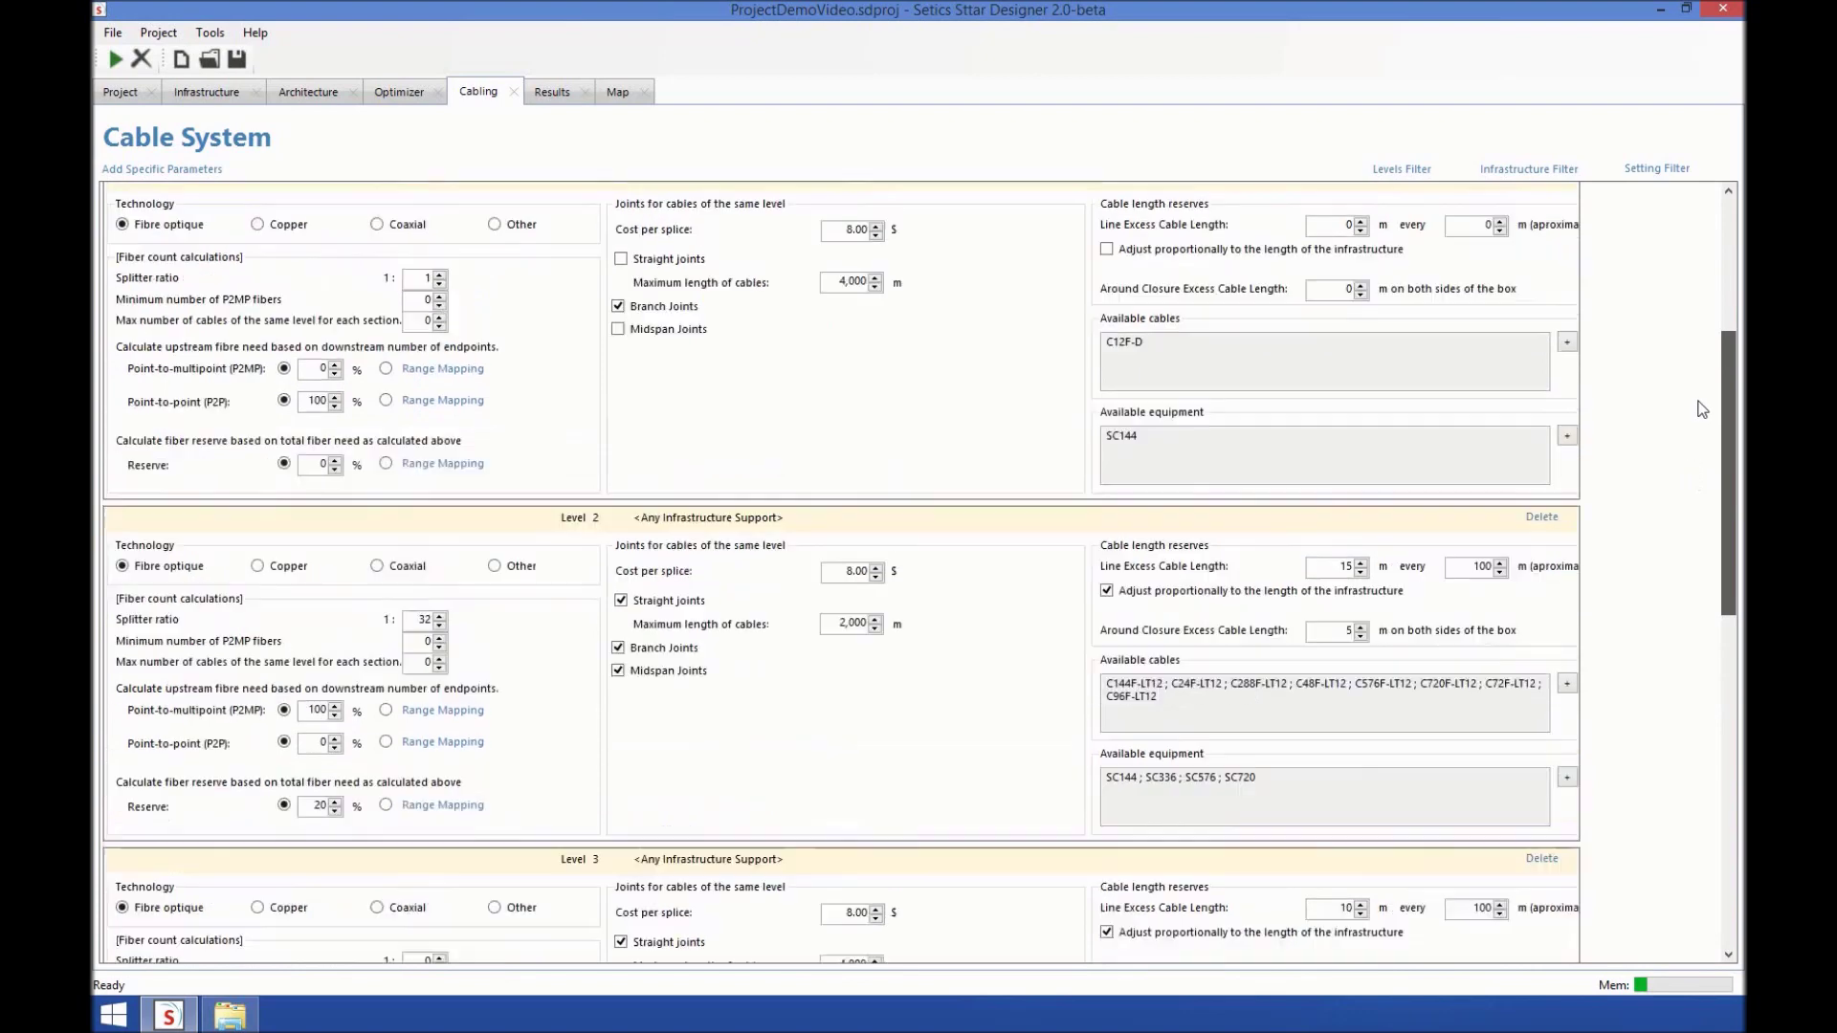
{"action": "scroll", "coordinate": [1701, 405], "scroll_direction": "up", "scroll_amount": 3}
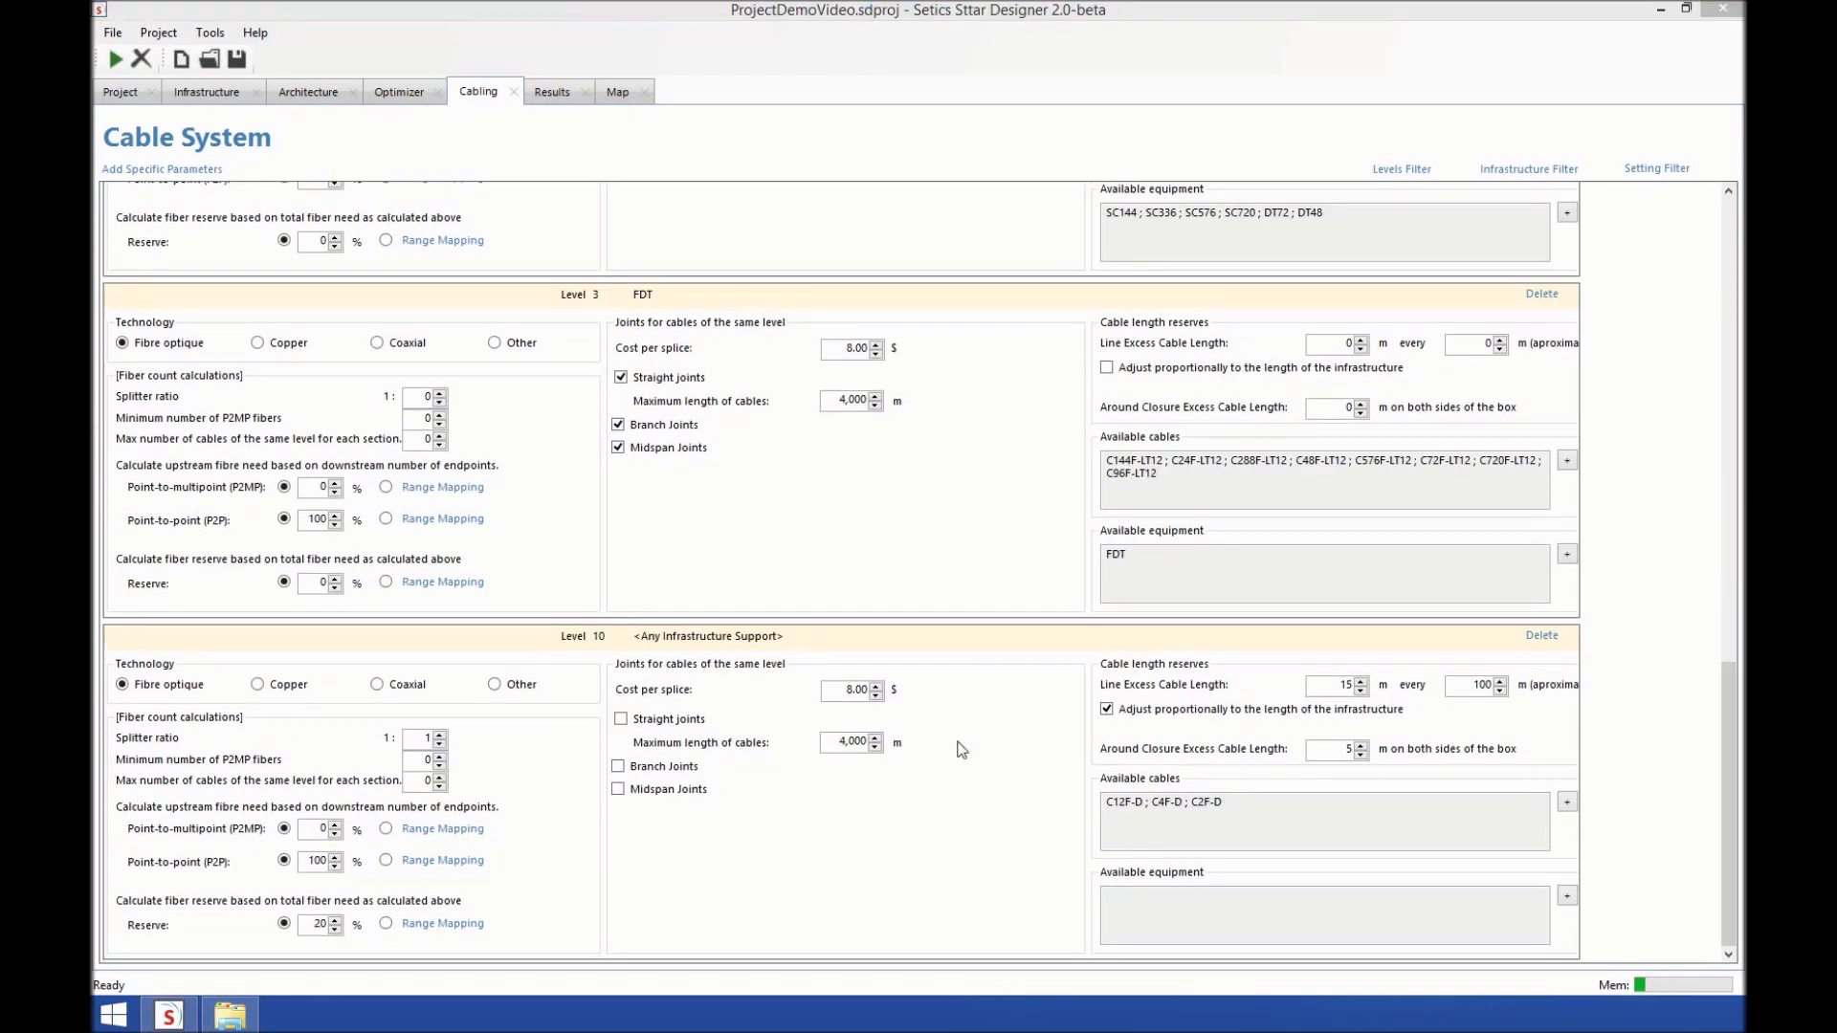
{"action": "left_click", "coordinate": [1729, 752]}
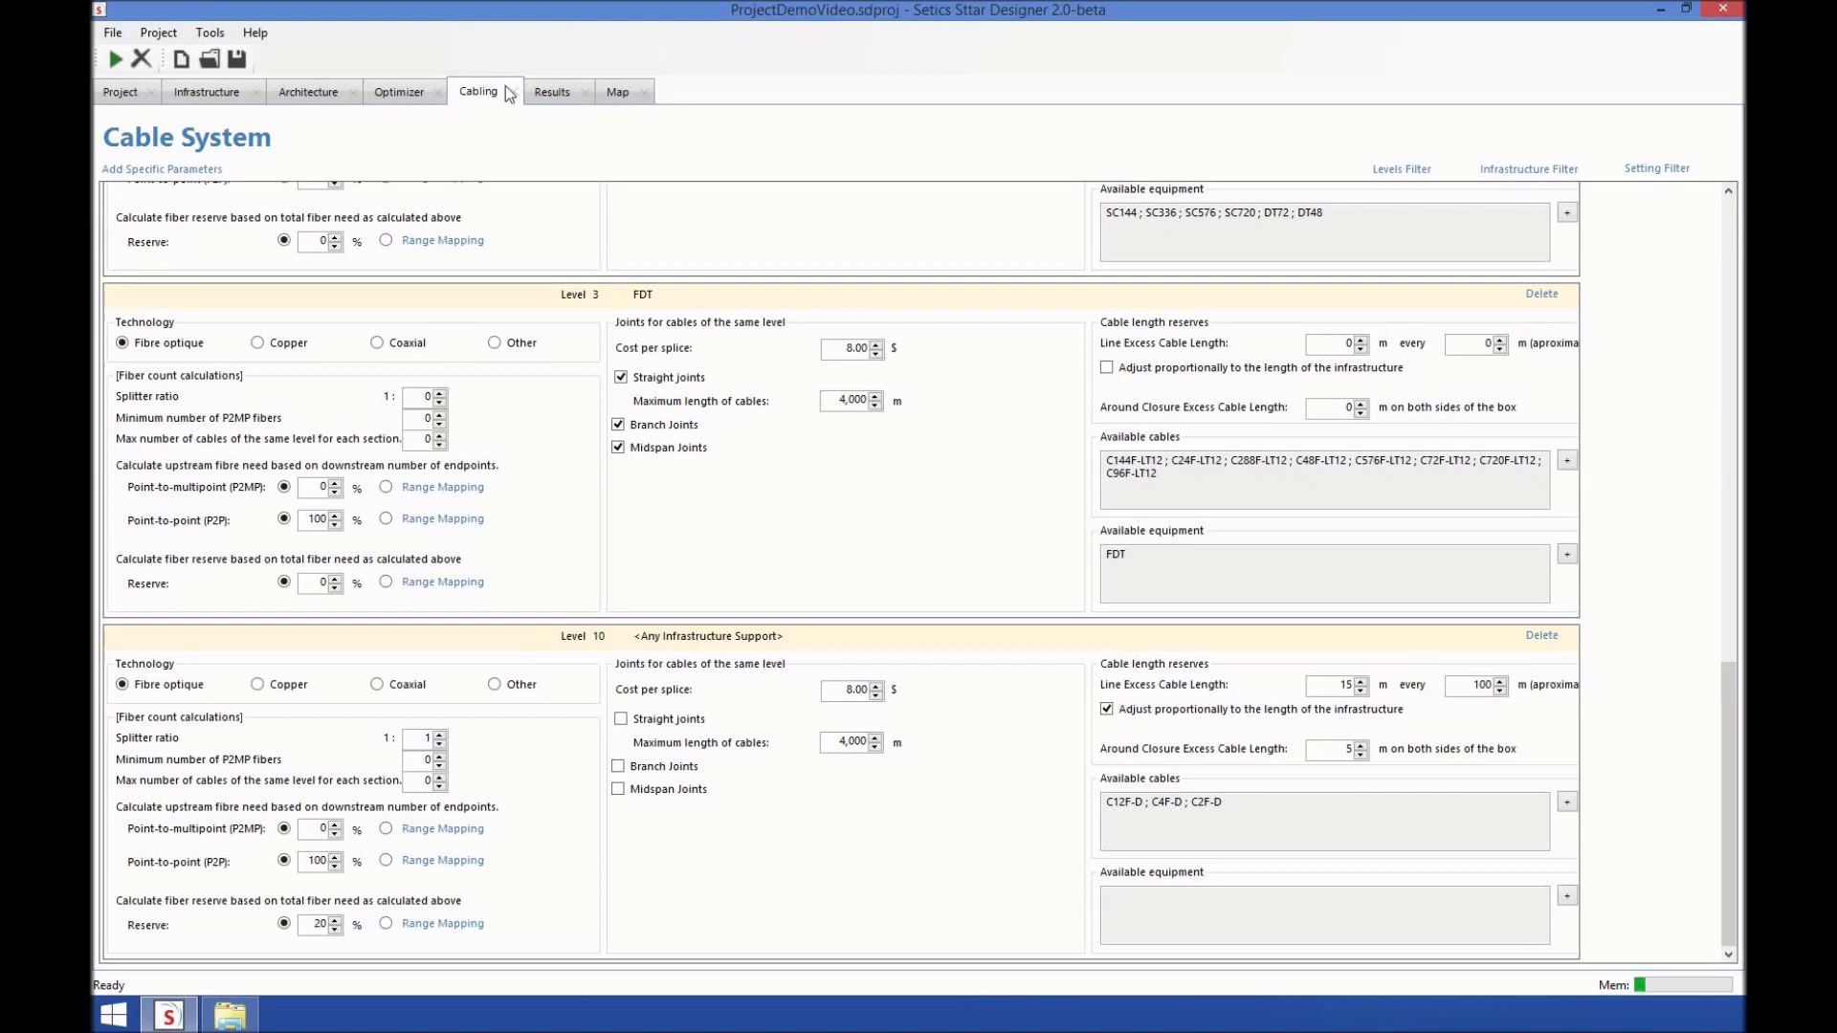
Recheck the Infrastructure, Architecture, Optimizer and Cabling pages, then run Compute Automated Design
{"action": "left_click", "coordinate": [207, 92]}
{"action": "left_click", "coordinate": [308, 96]}
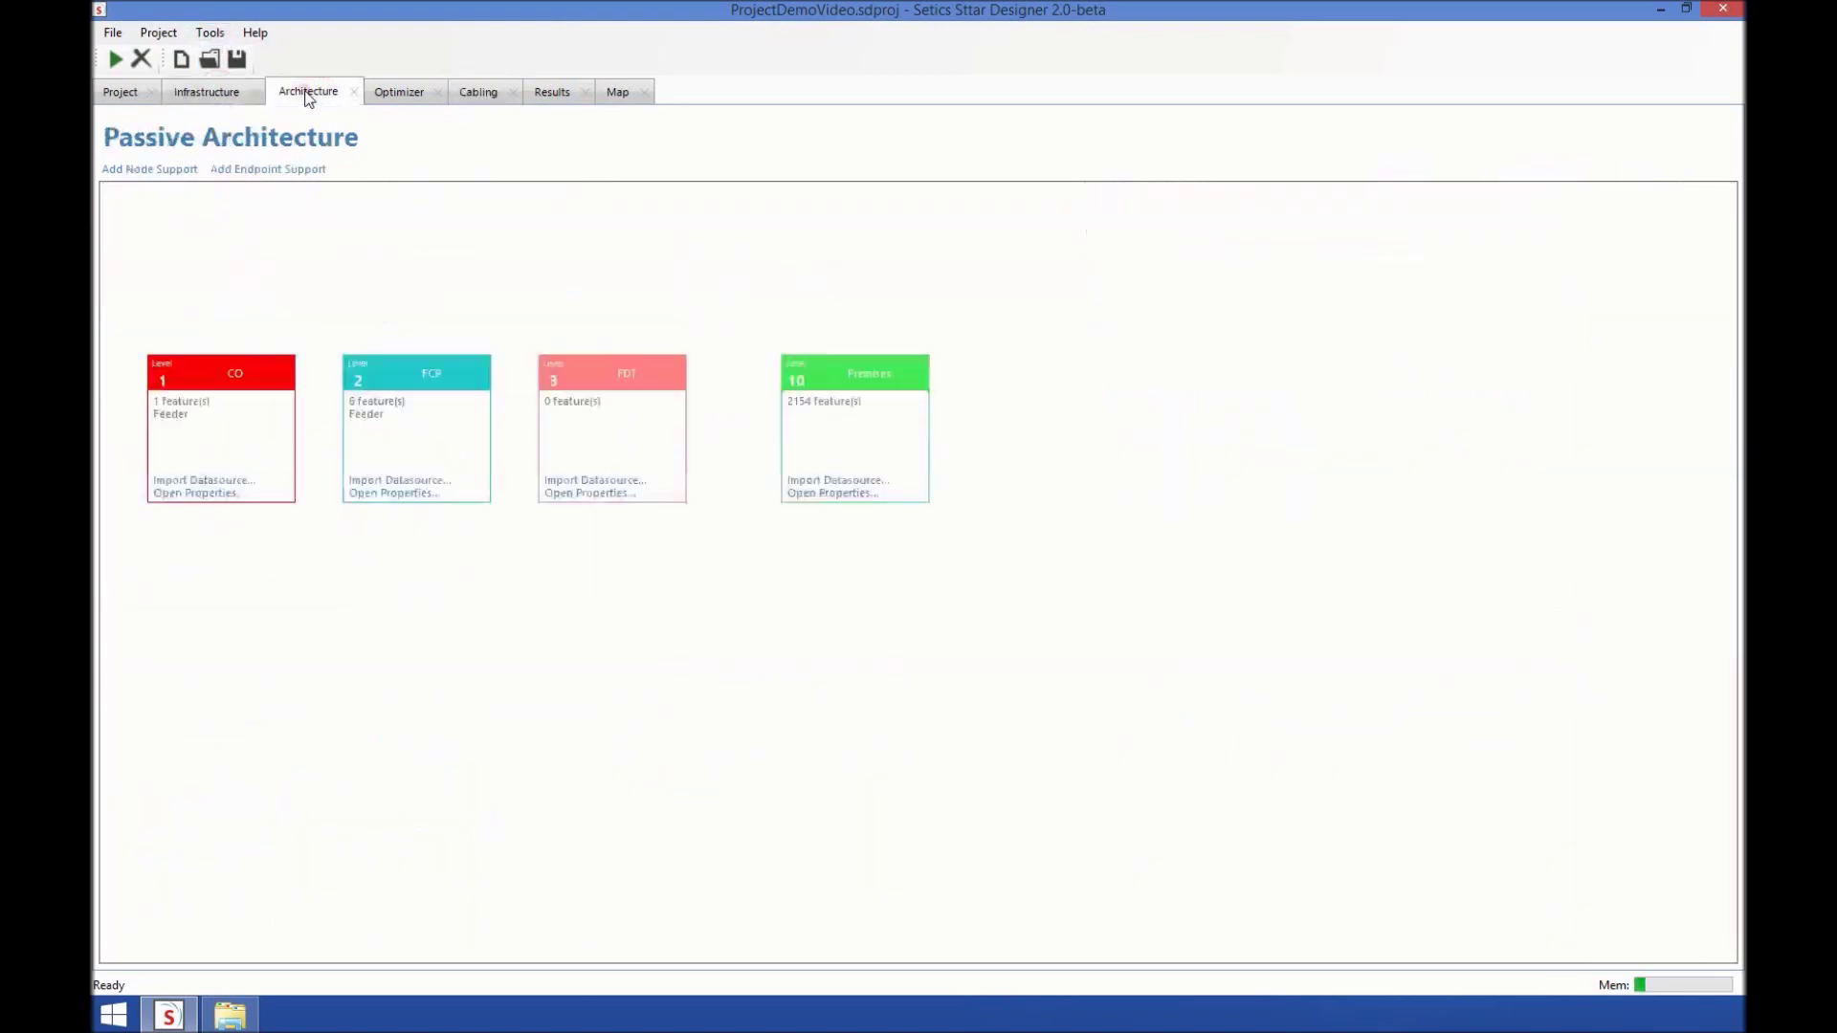
{"action": "left_click", "coordinate": [388, 91]}
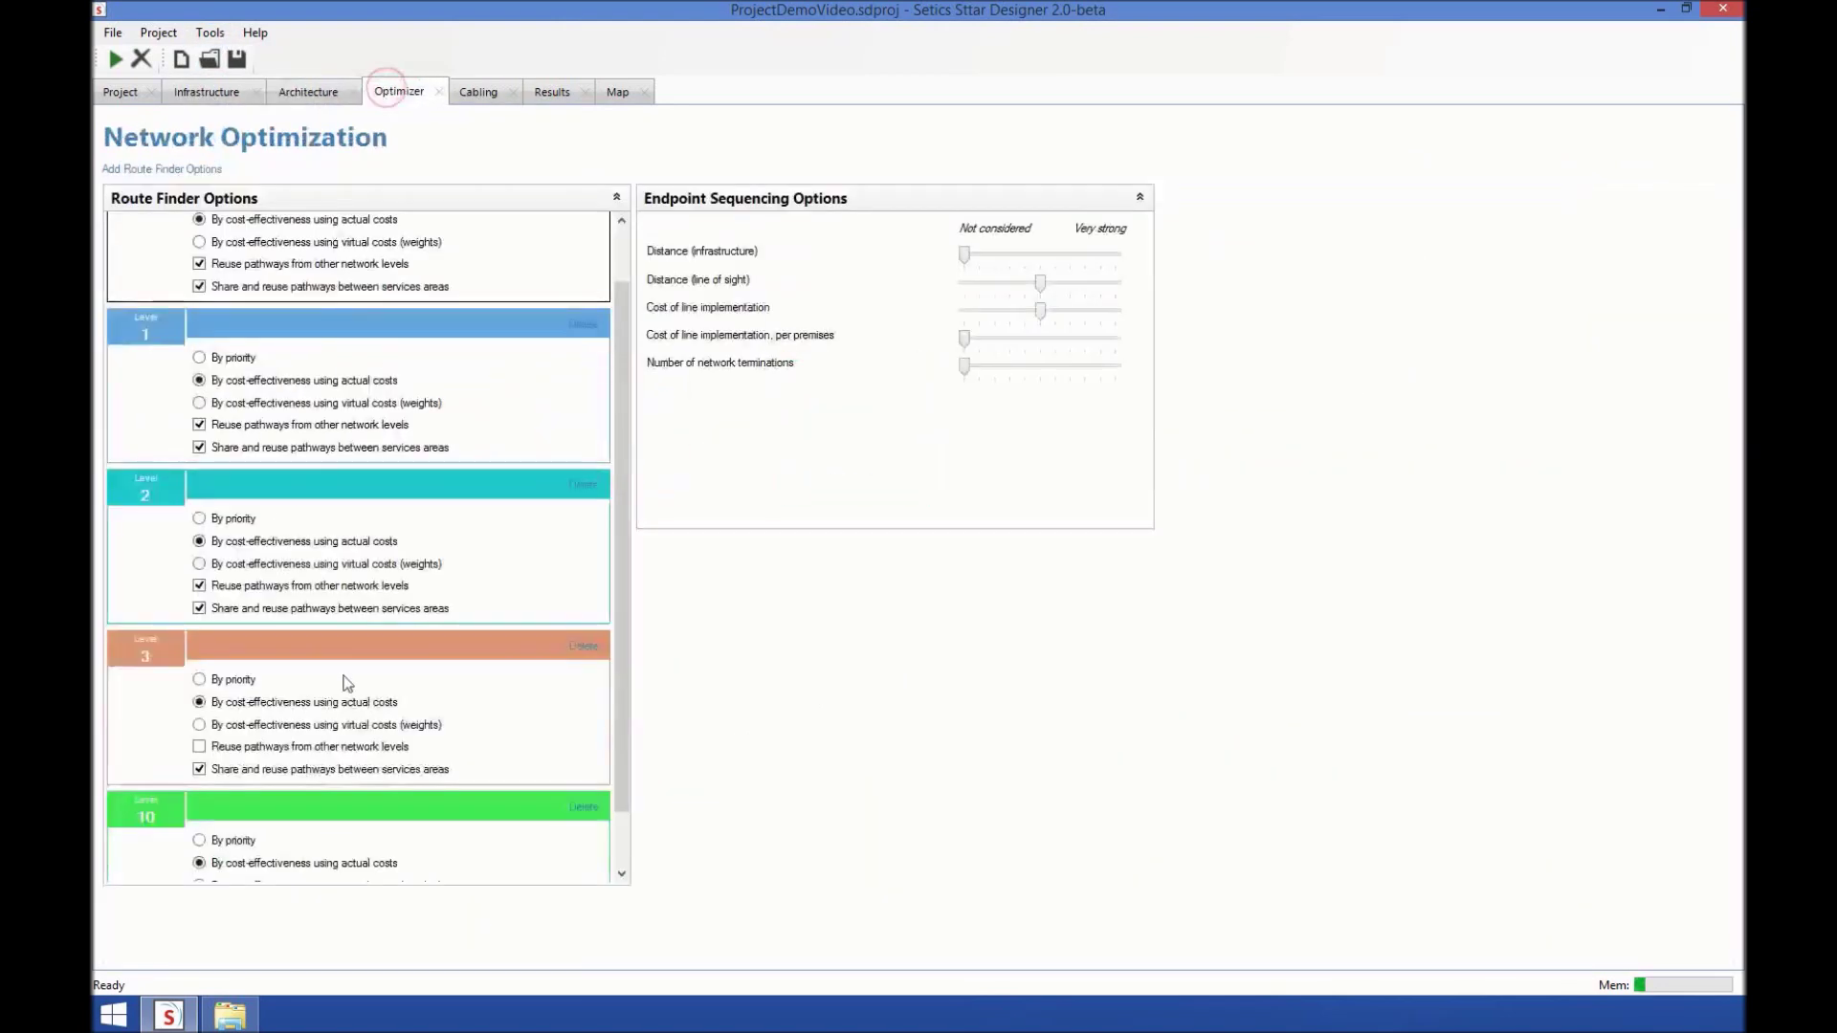
{"action": "left_click", "coordinate": [461, 92]}
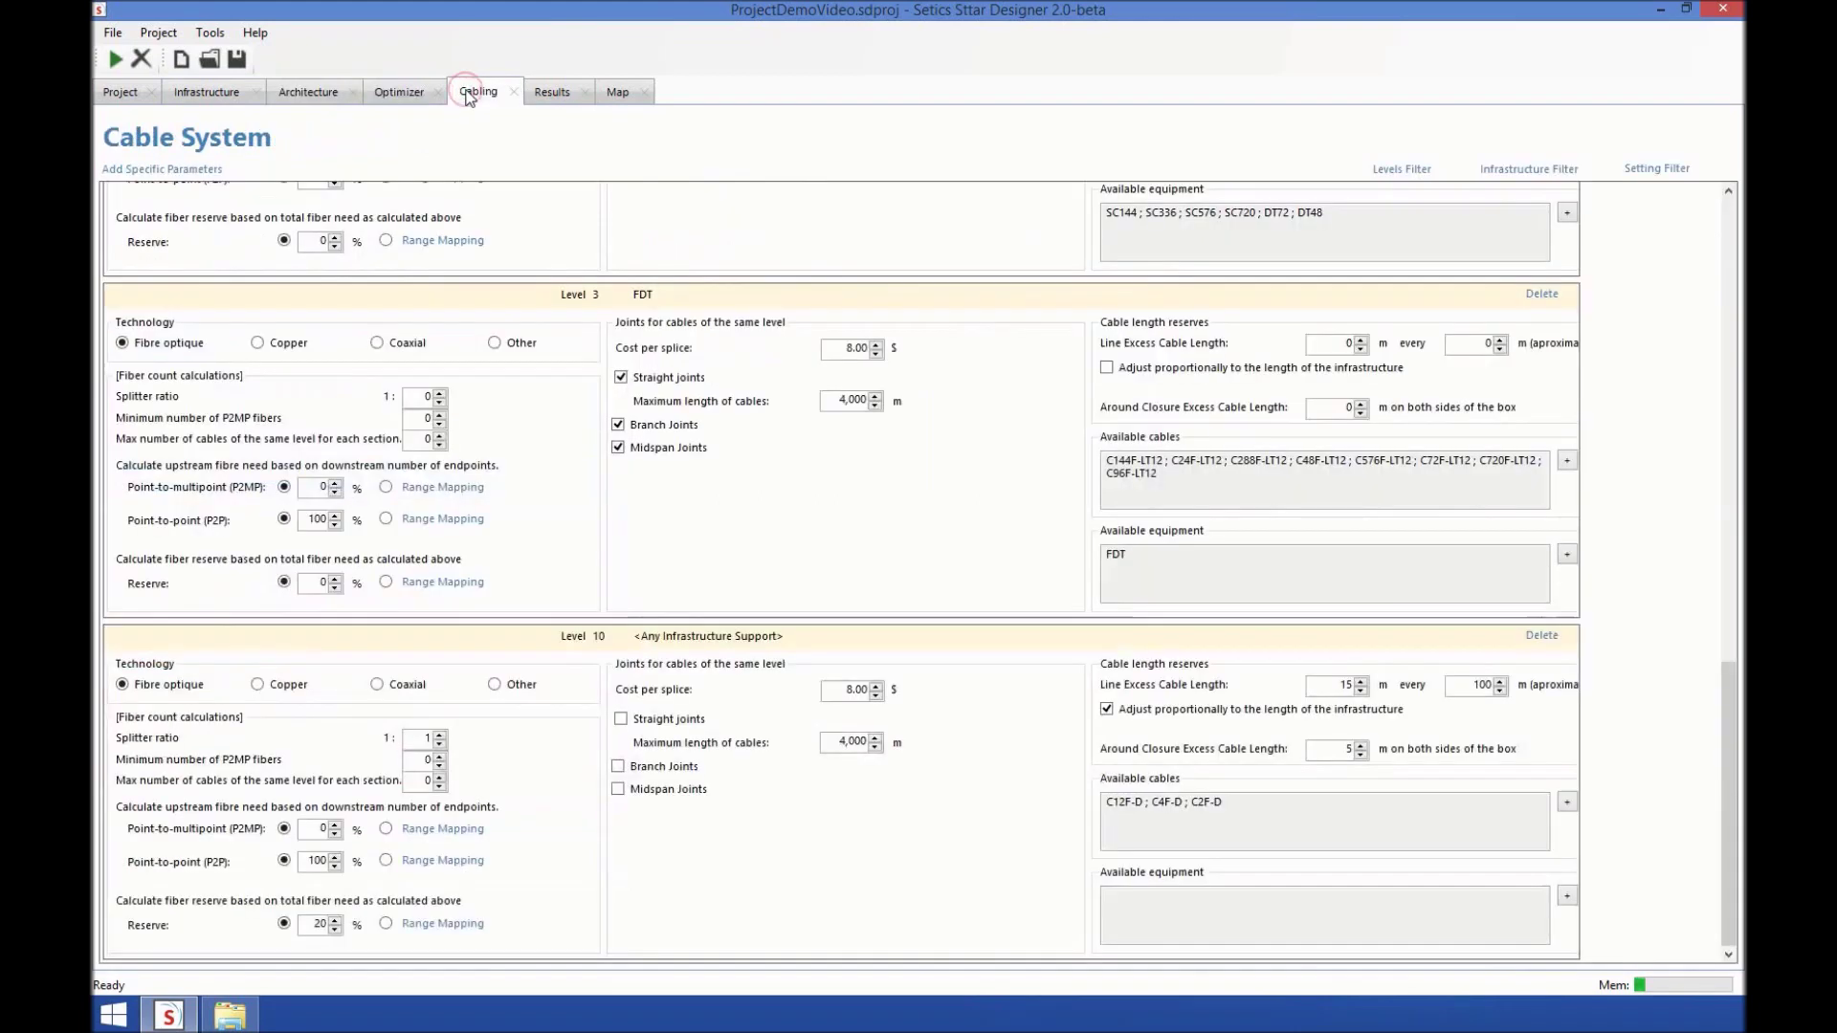
{"action": "left_click", "coordinate": [113, 59]}
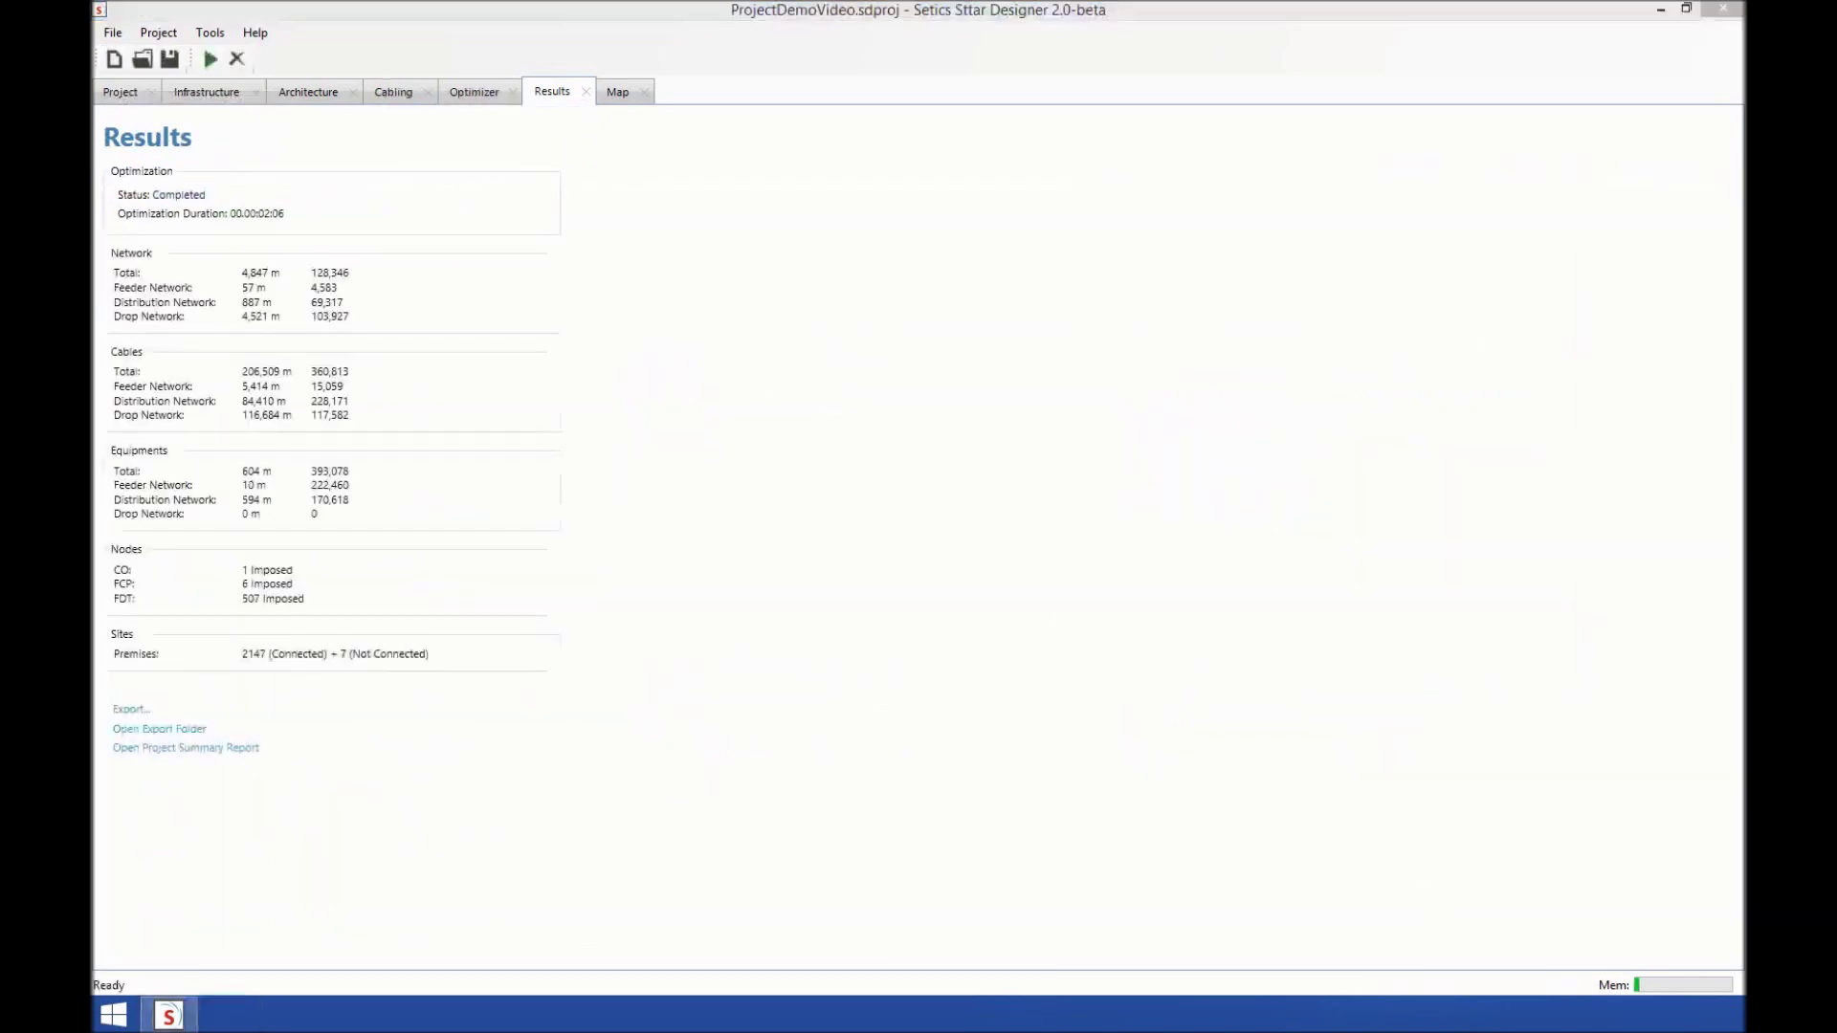
{"action": "left_click", "coordinate": [810, 342]}
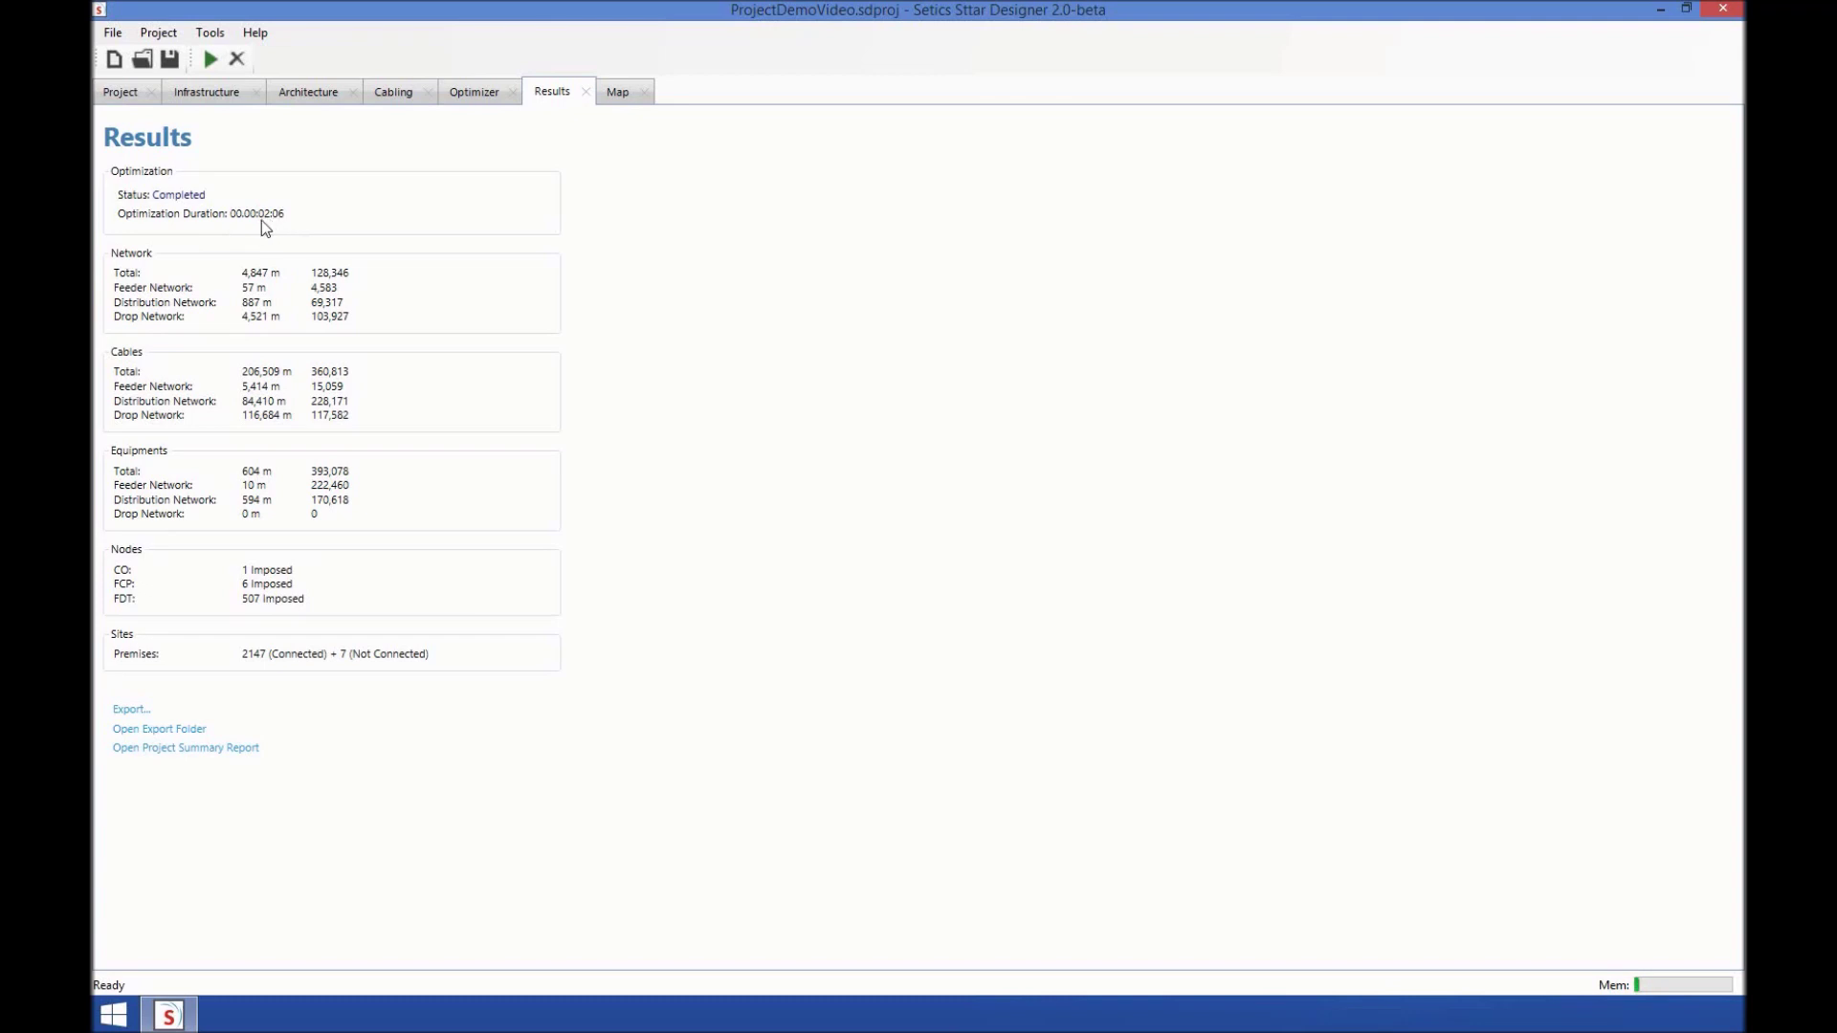
Show the computed network on the map without reusable pathways, centred on the pathway into the right town
{"action": "left_click", "coordinate": [621, 100]}
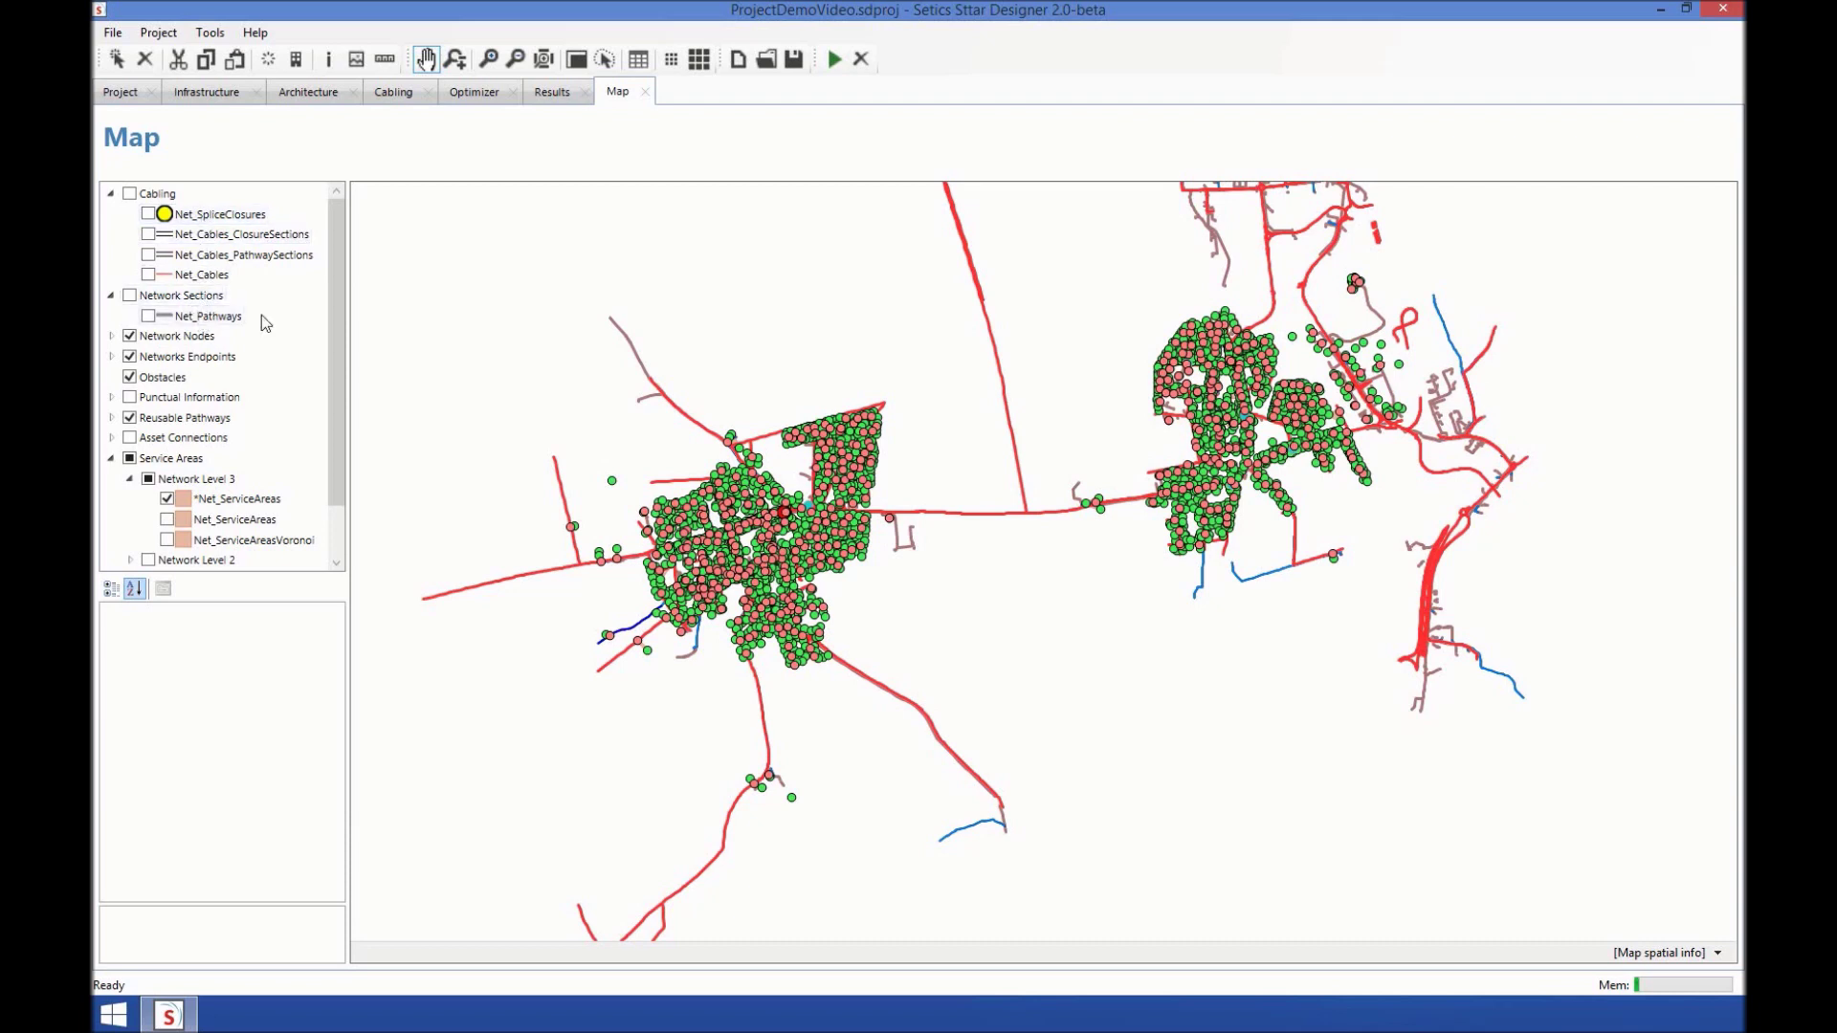
{"action": "left_click_drag", "start_coordinate": [334, 320], "coordinate": [348, 361]}
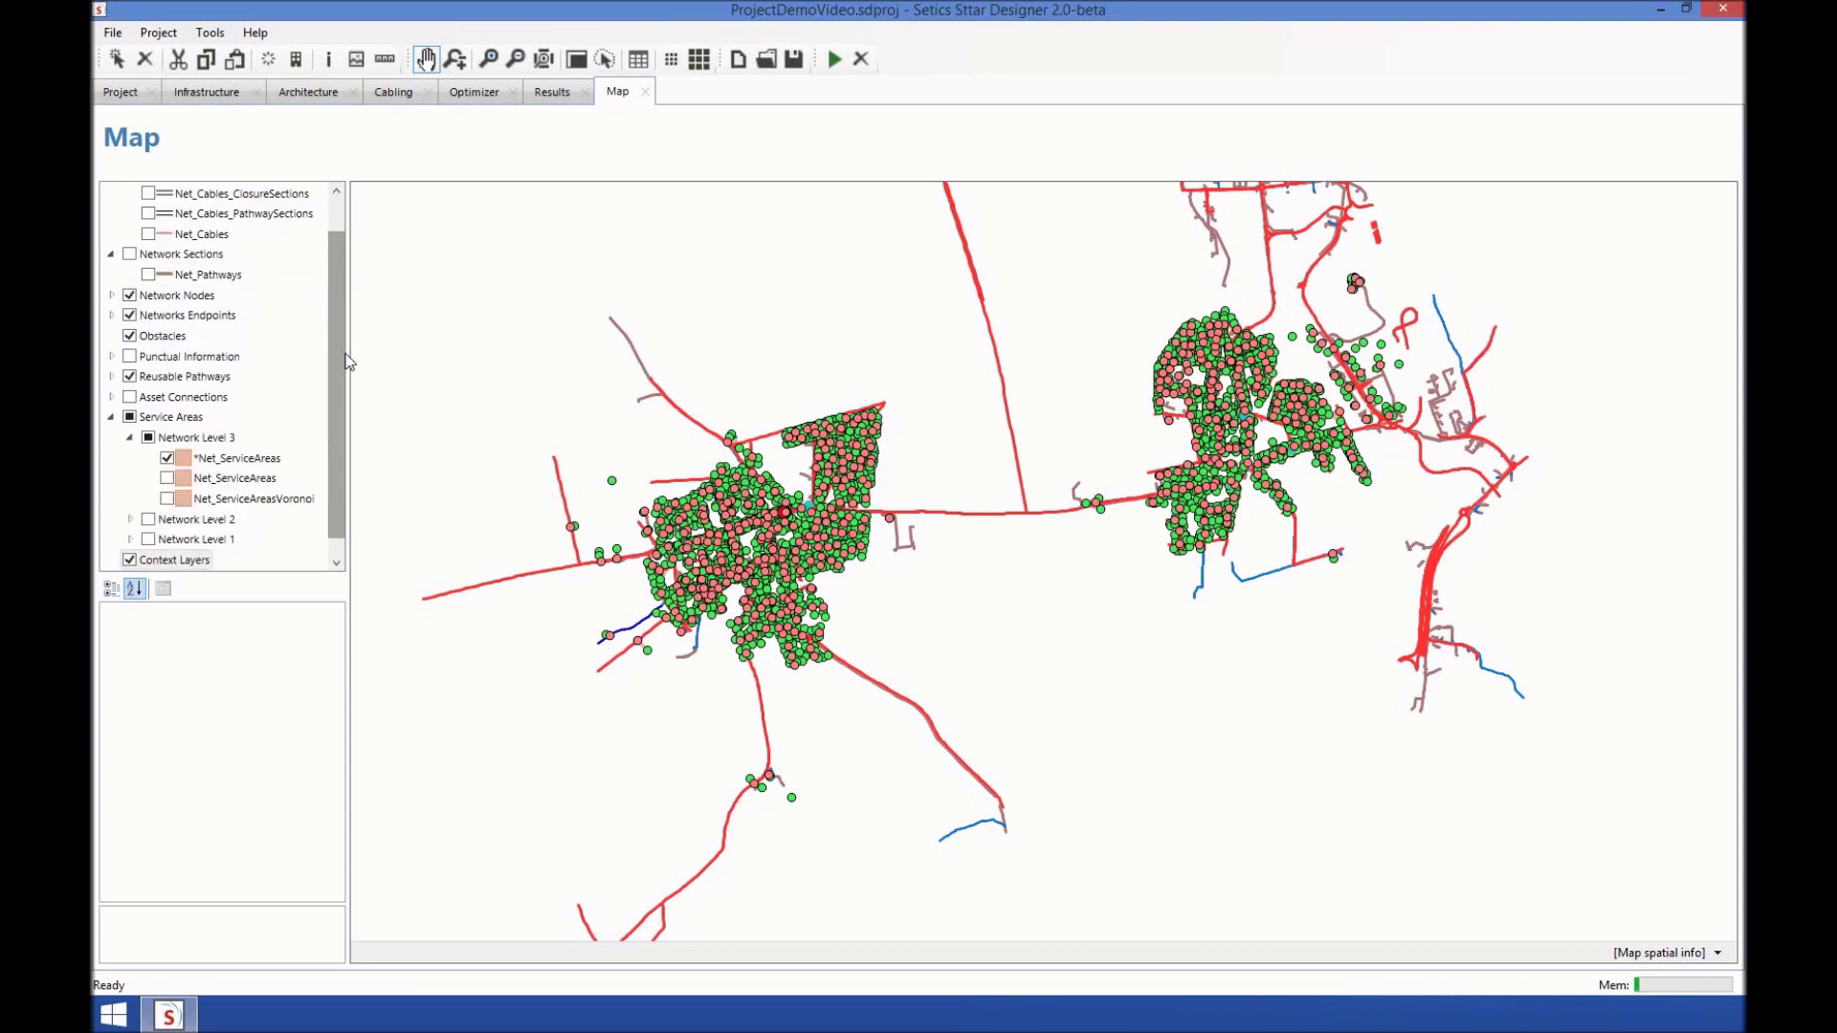
{"action": "left_click_drag", "start_coordinate": [344, 366], "coordinate": [343, 326]}
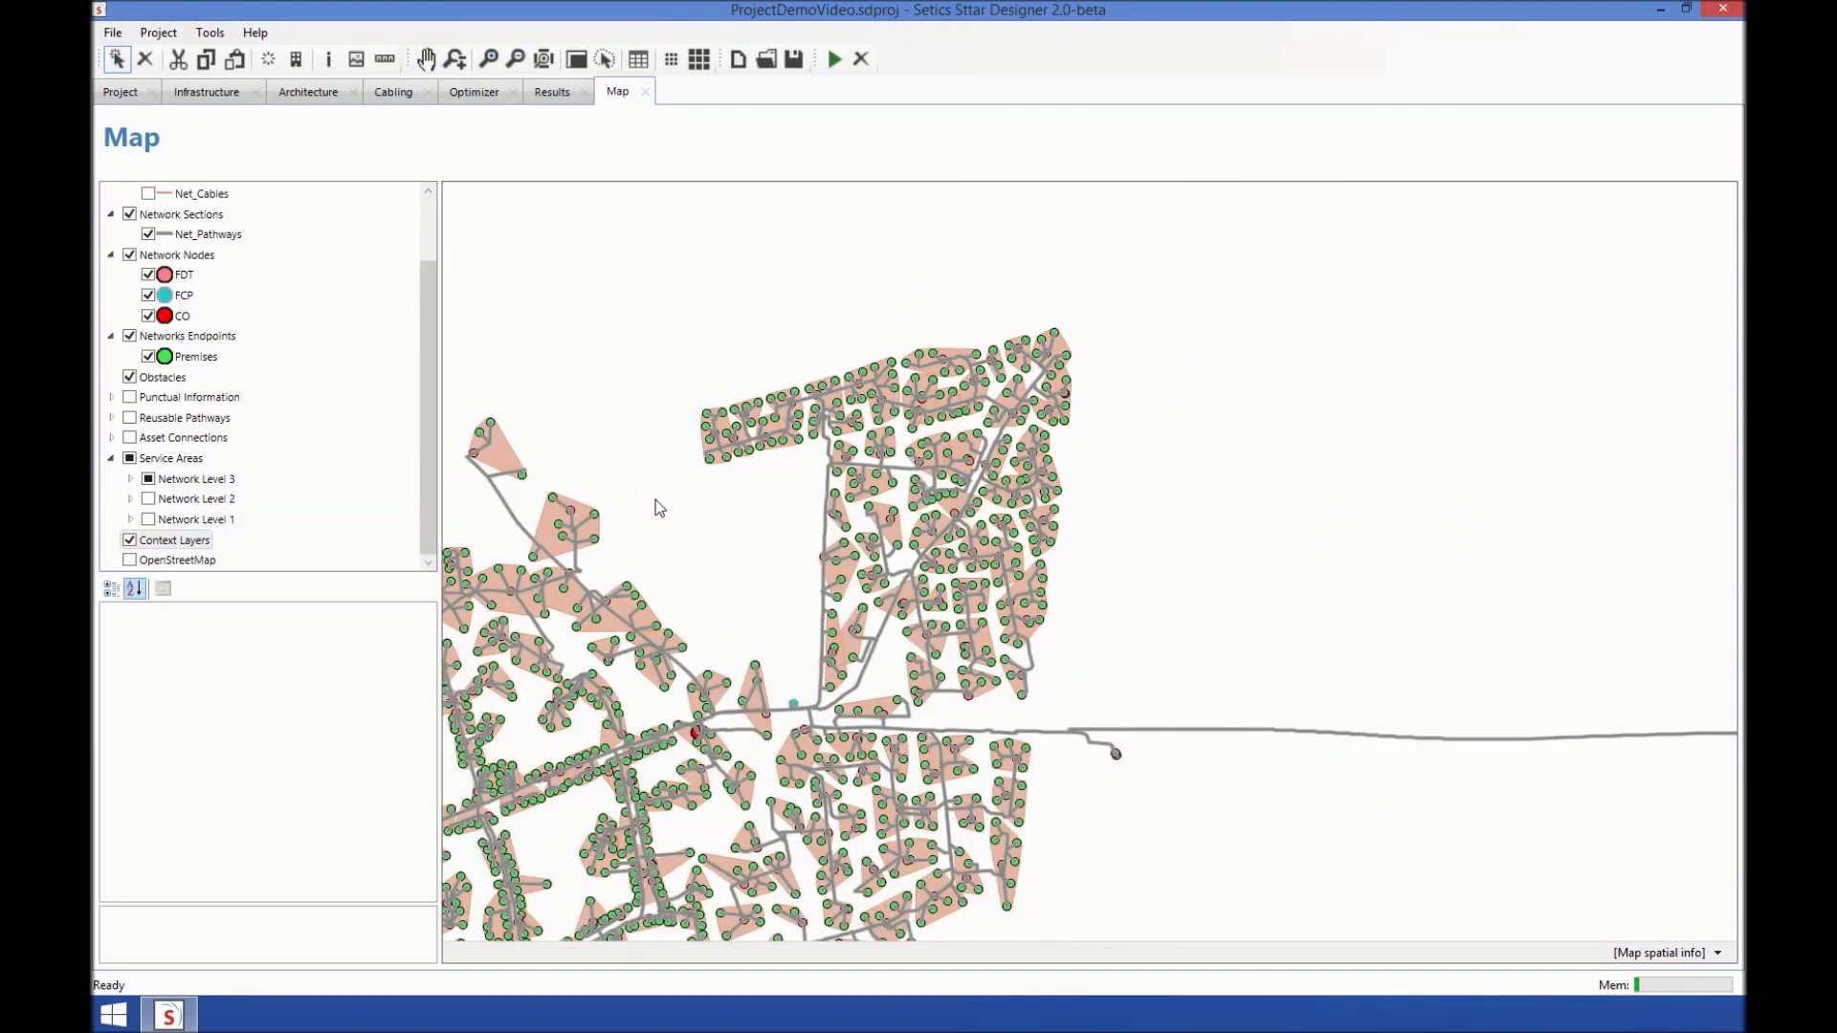
{"action": "scroll", "coordinate": [658, 507], "scroll_direction": "down", "scroll_amount": 2}
{"action": "scroll", "coordinate": [1162, 559], "scroll_direction": "up", "scroll_amount": 2}
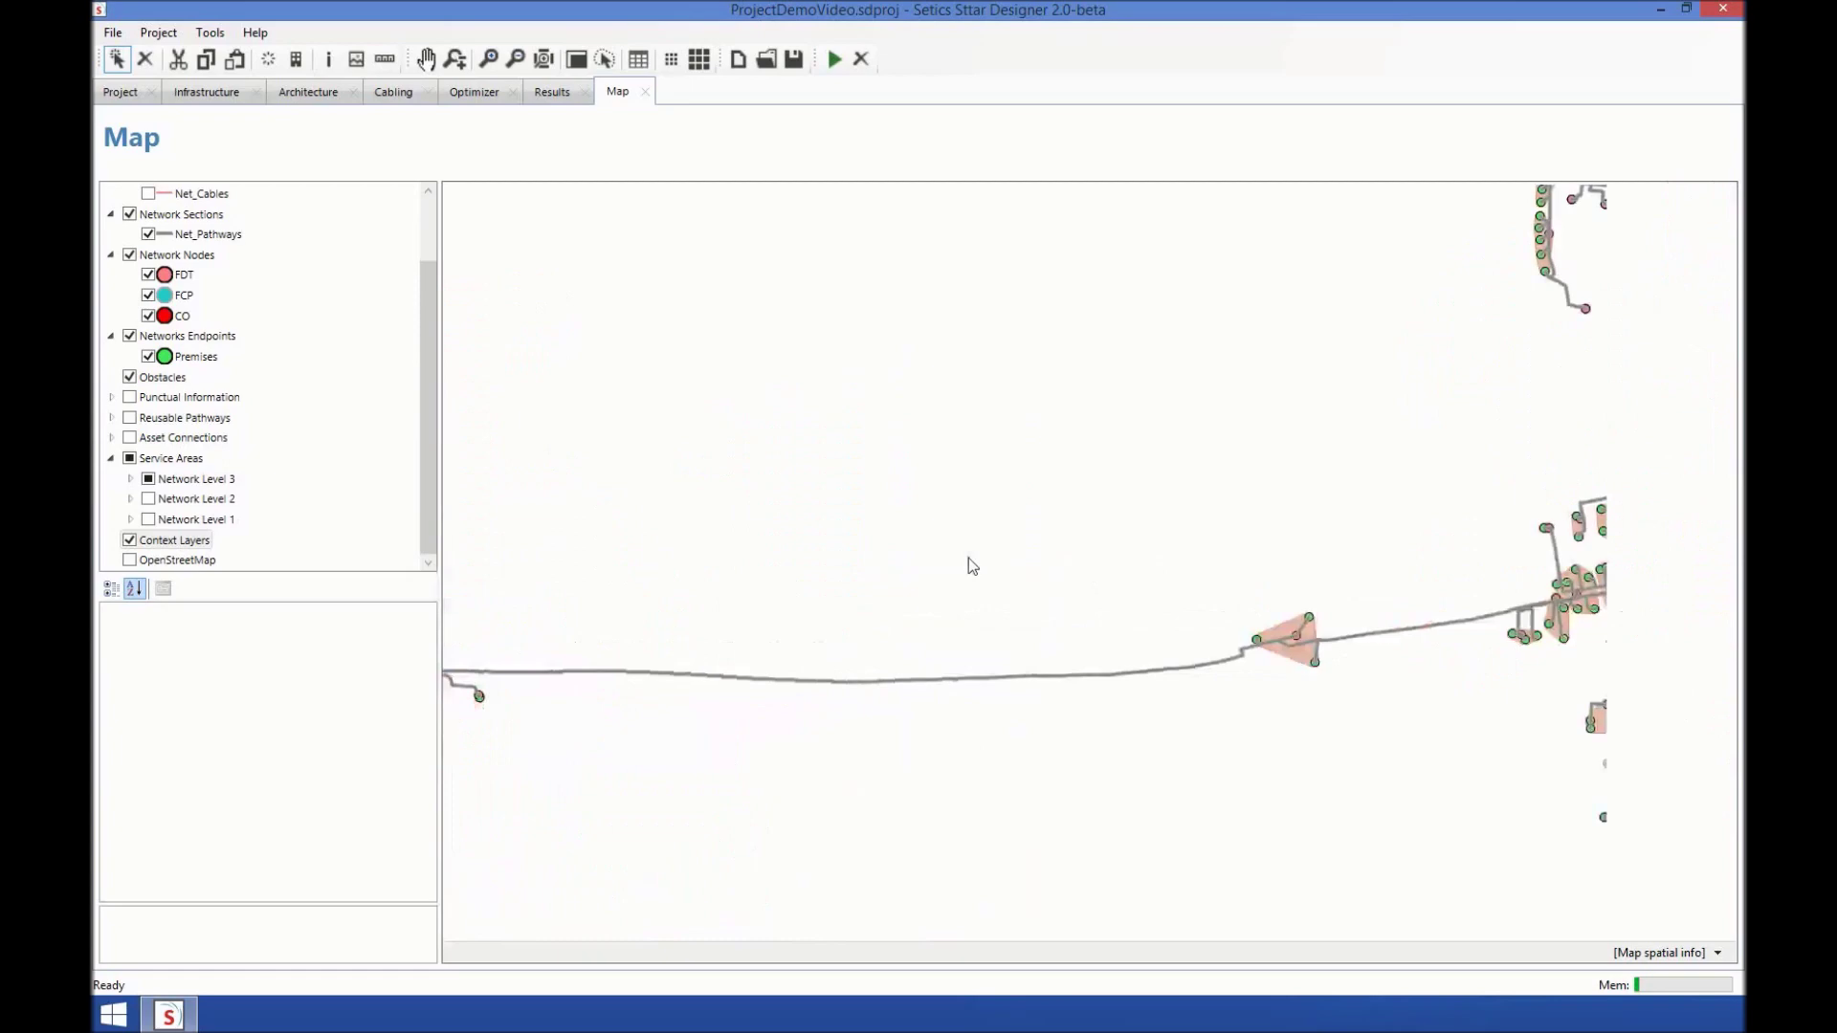
{"action": "middle_click_drag", "start_coordinate": [968, 566], "coordinate": [742, 541]}
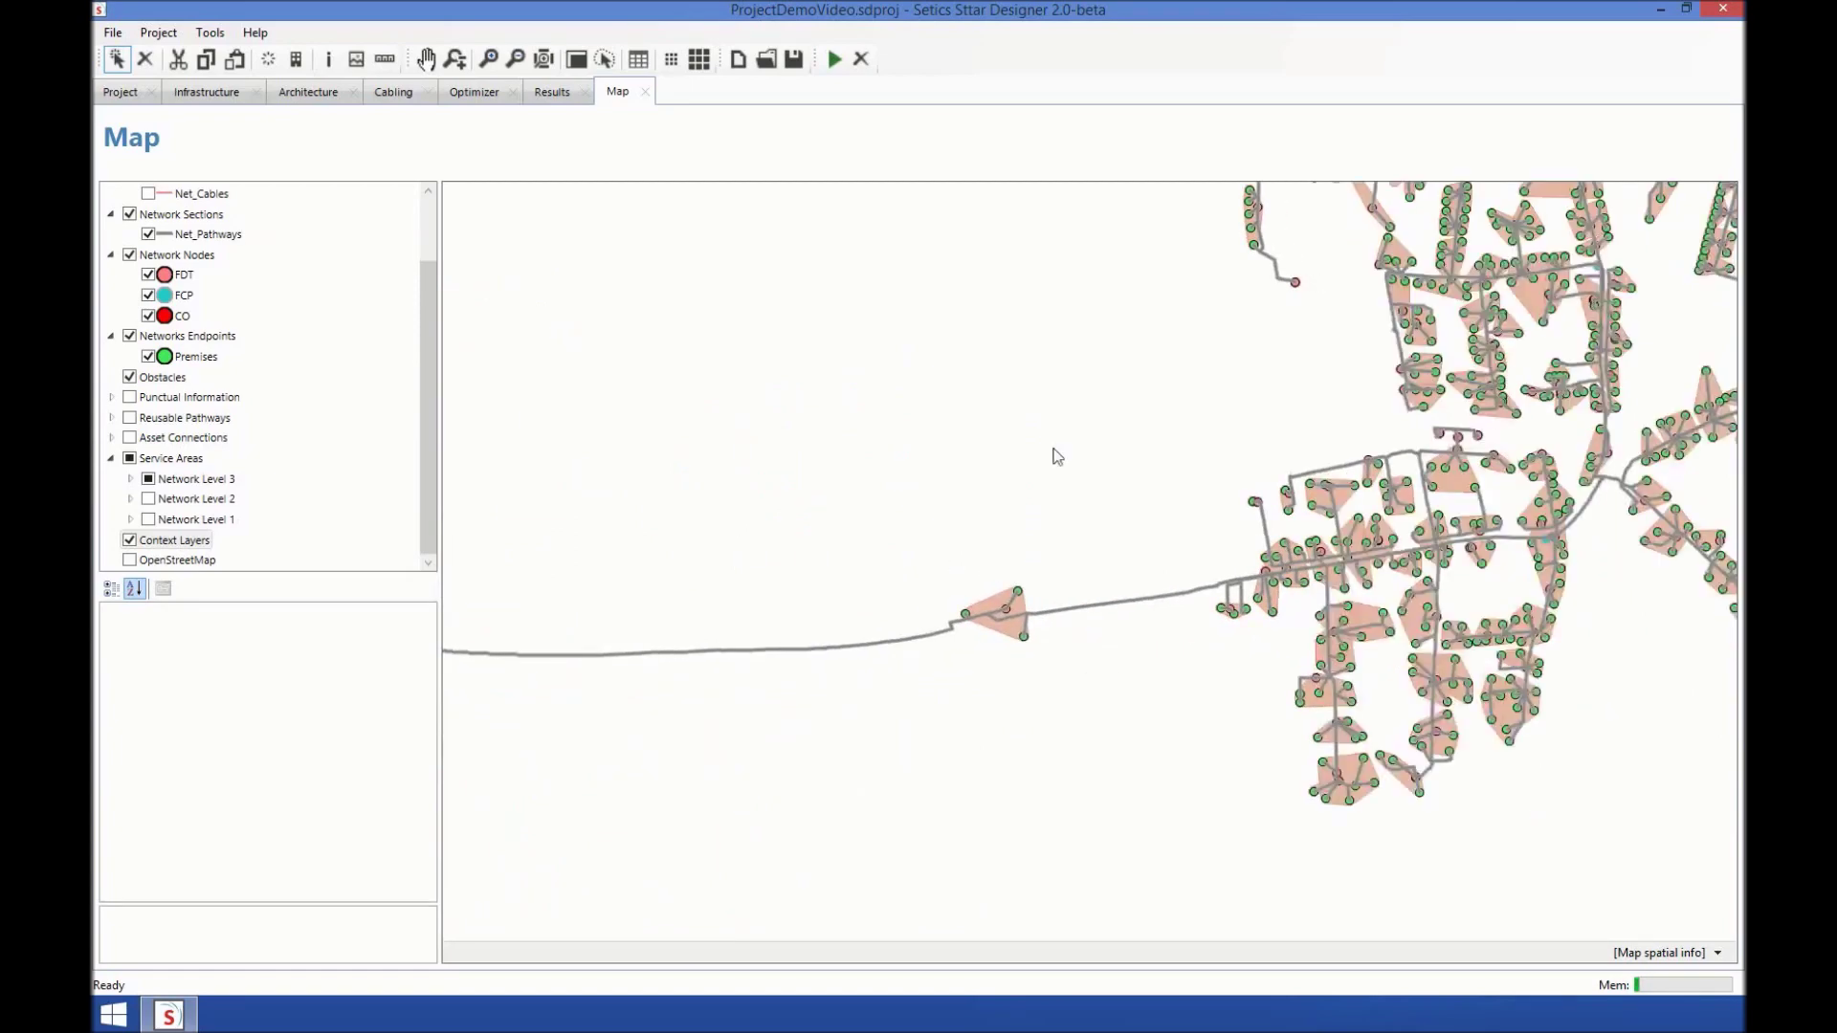
Open the File > Export settings and toggle the Splice Closures and Cables GIS options, leaving both unchecked
{"action": "left_click", "coordinate": [112, 33]}
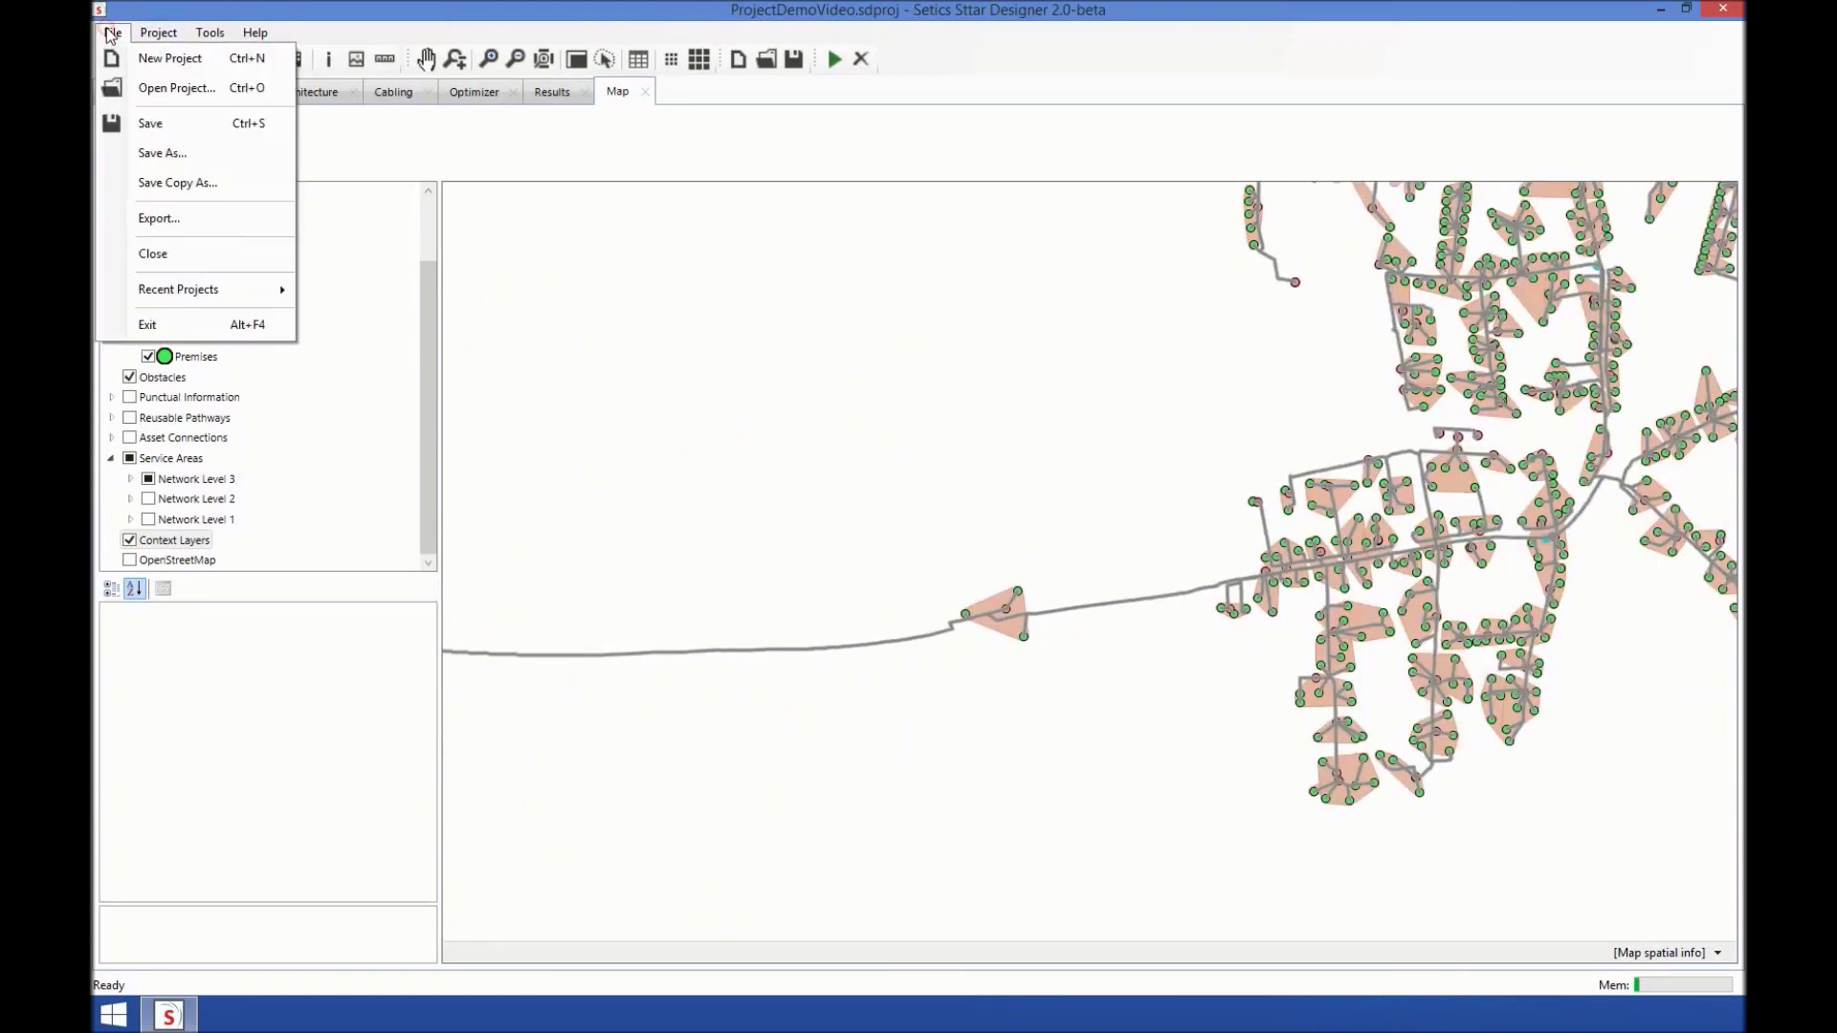
{"action": "left_click", "coordinate": [161, 219]}
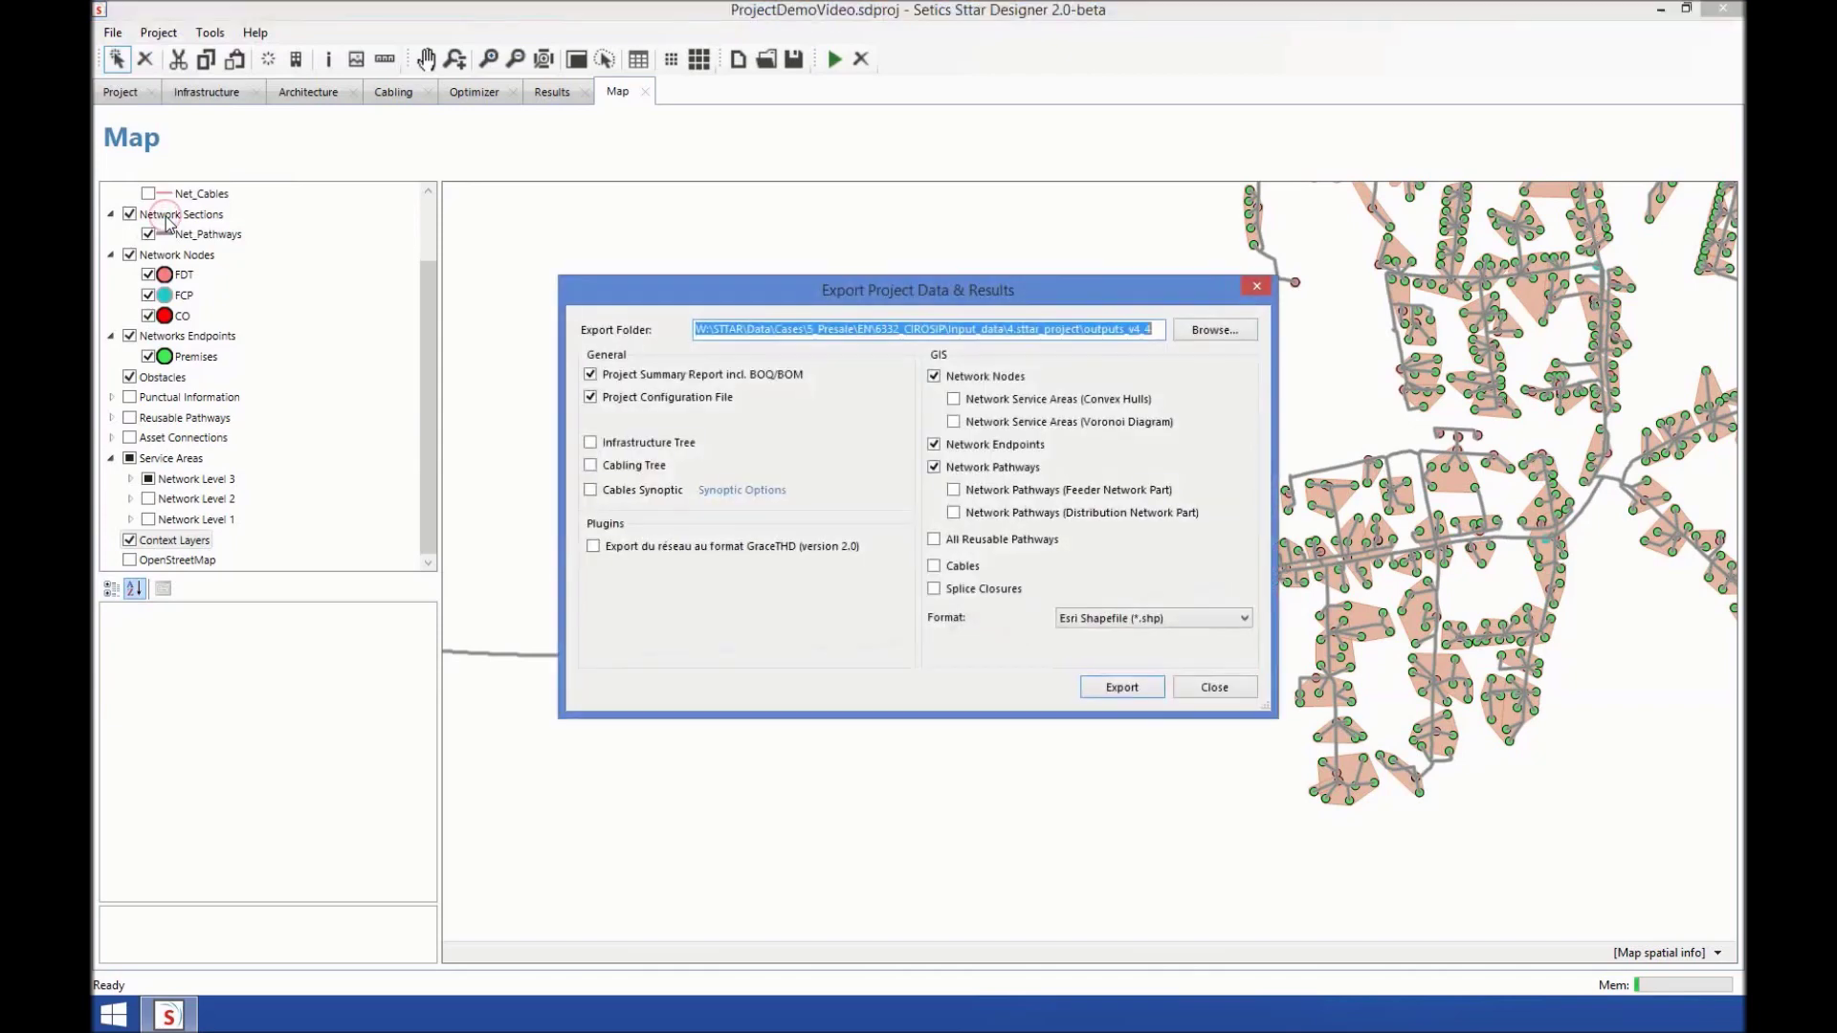
{"action": "left_click_drag", "start_coordinate": [751, 299], "coordinate": [692, 270]}
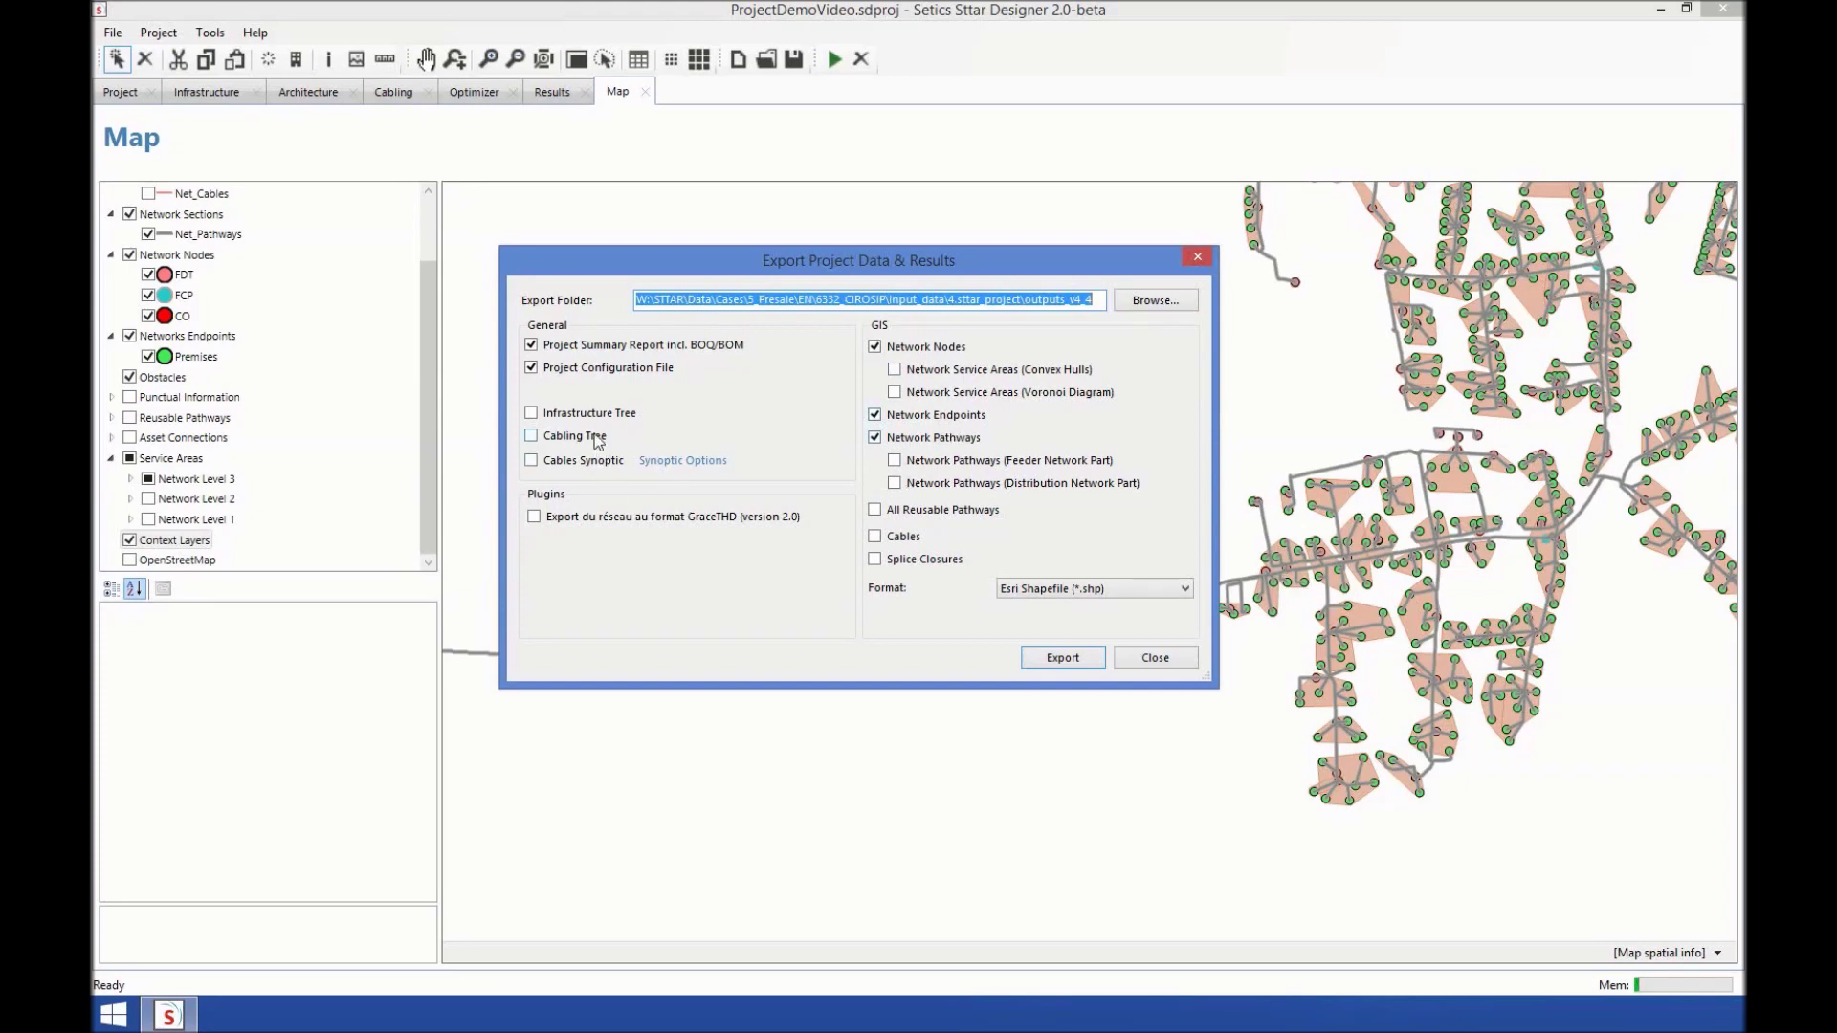
{"action": "left_click", "coordinate": [880, 559]}
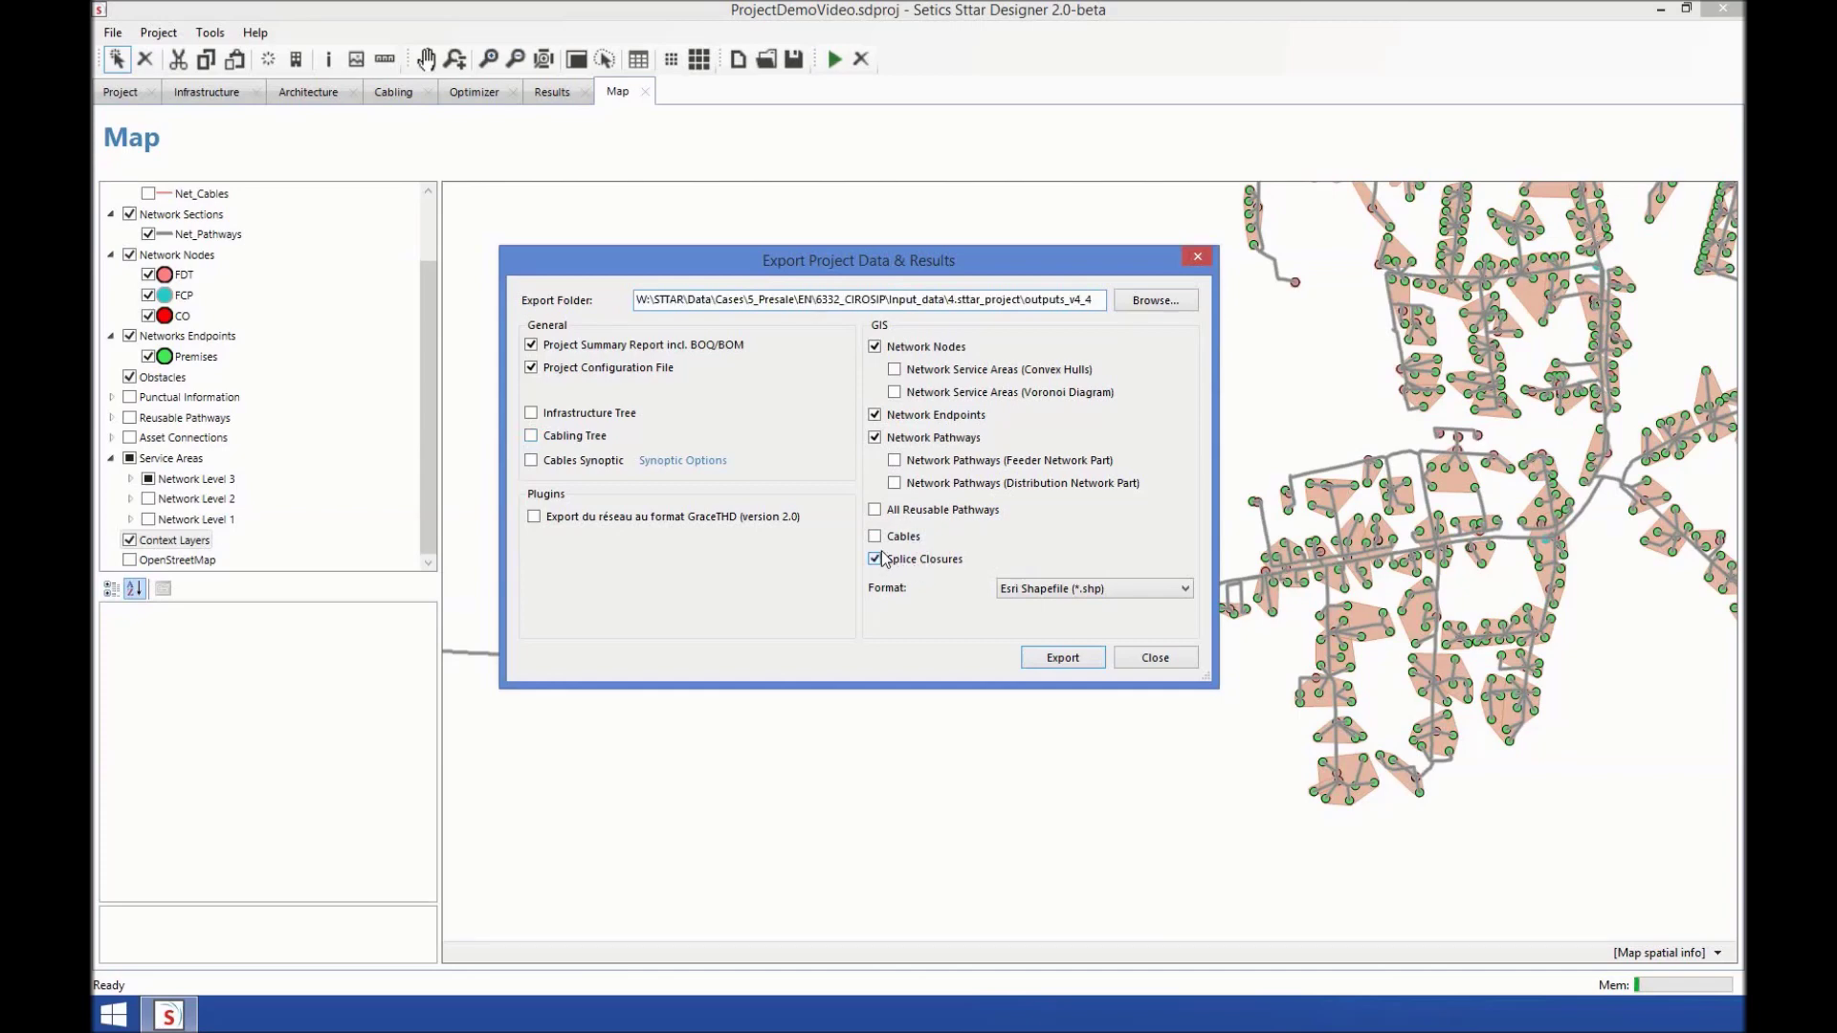
{"action": "left_click", "coordinate": [875, 537]}
{"action": "left_click", "coordinate": [875, 536]}
{"action": "left_click", "coordinate": [876, 559]}
Set the cables synoptic root node to PM01, confirm, and close the export settings
{"action": "left_click", "coordinate": [705, 462]}
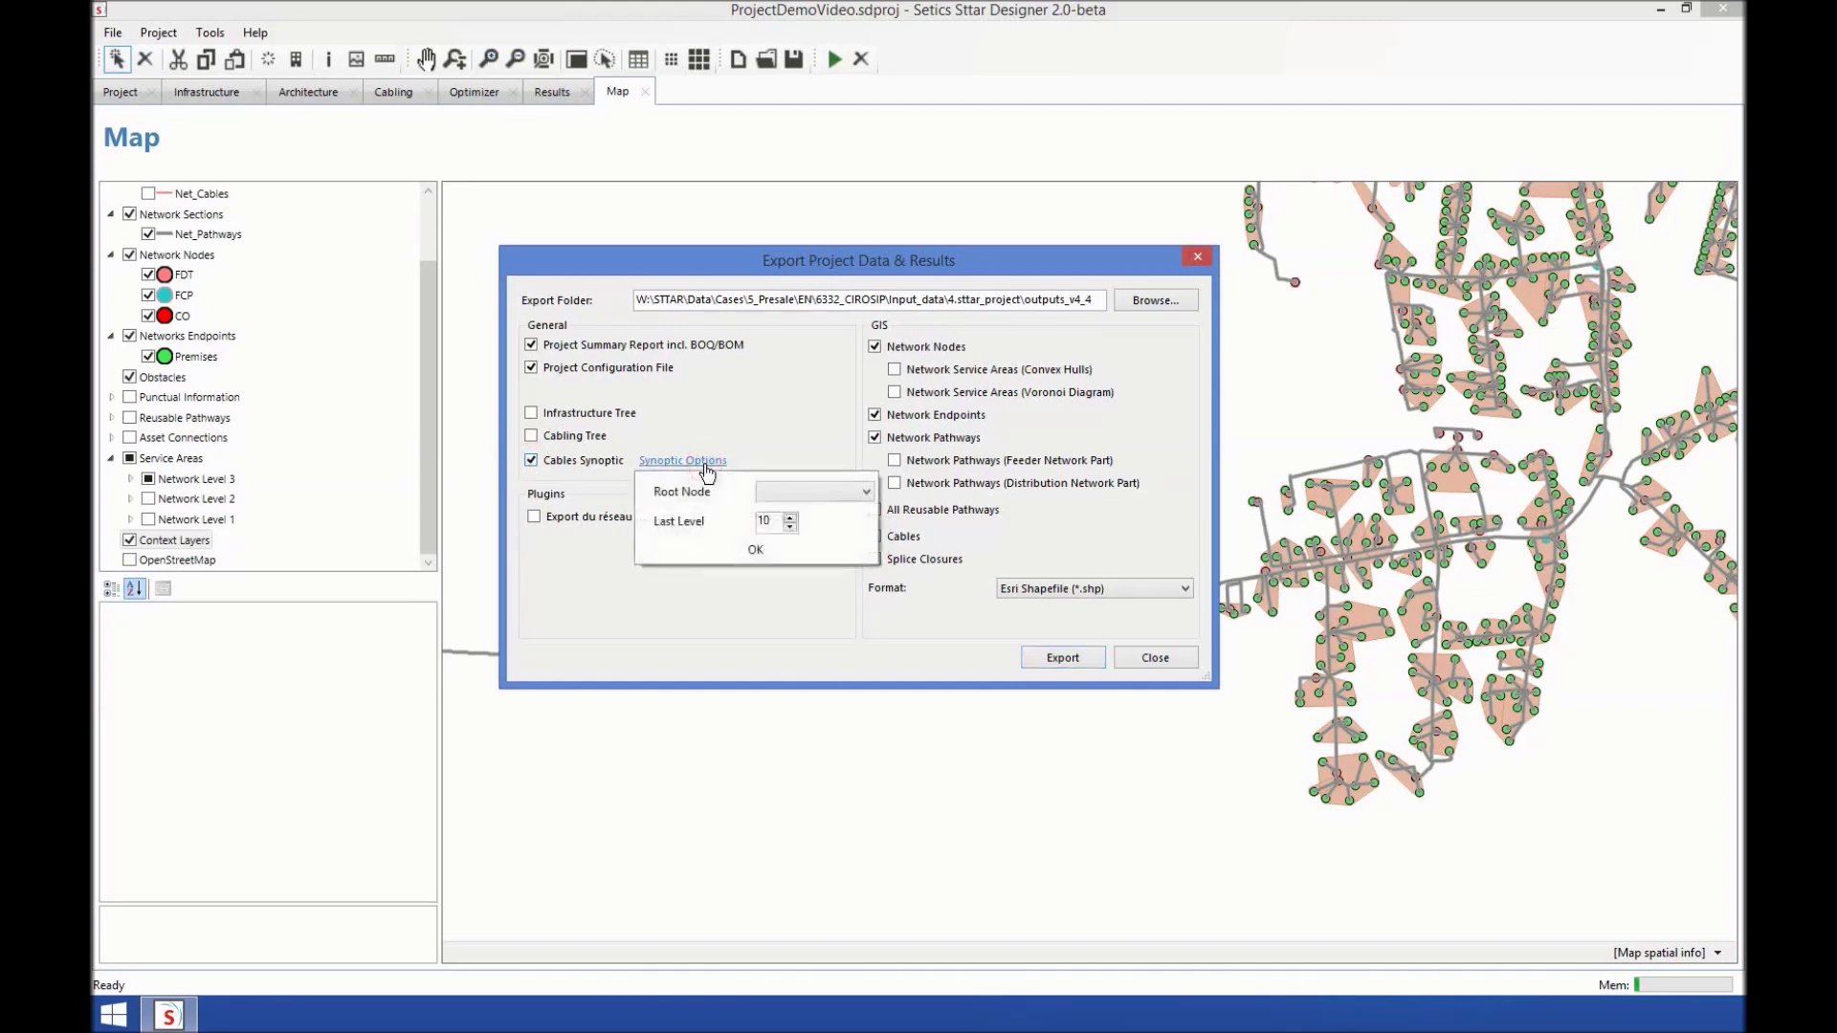
{"action": "left_click", "coordinate": [864, 493]}
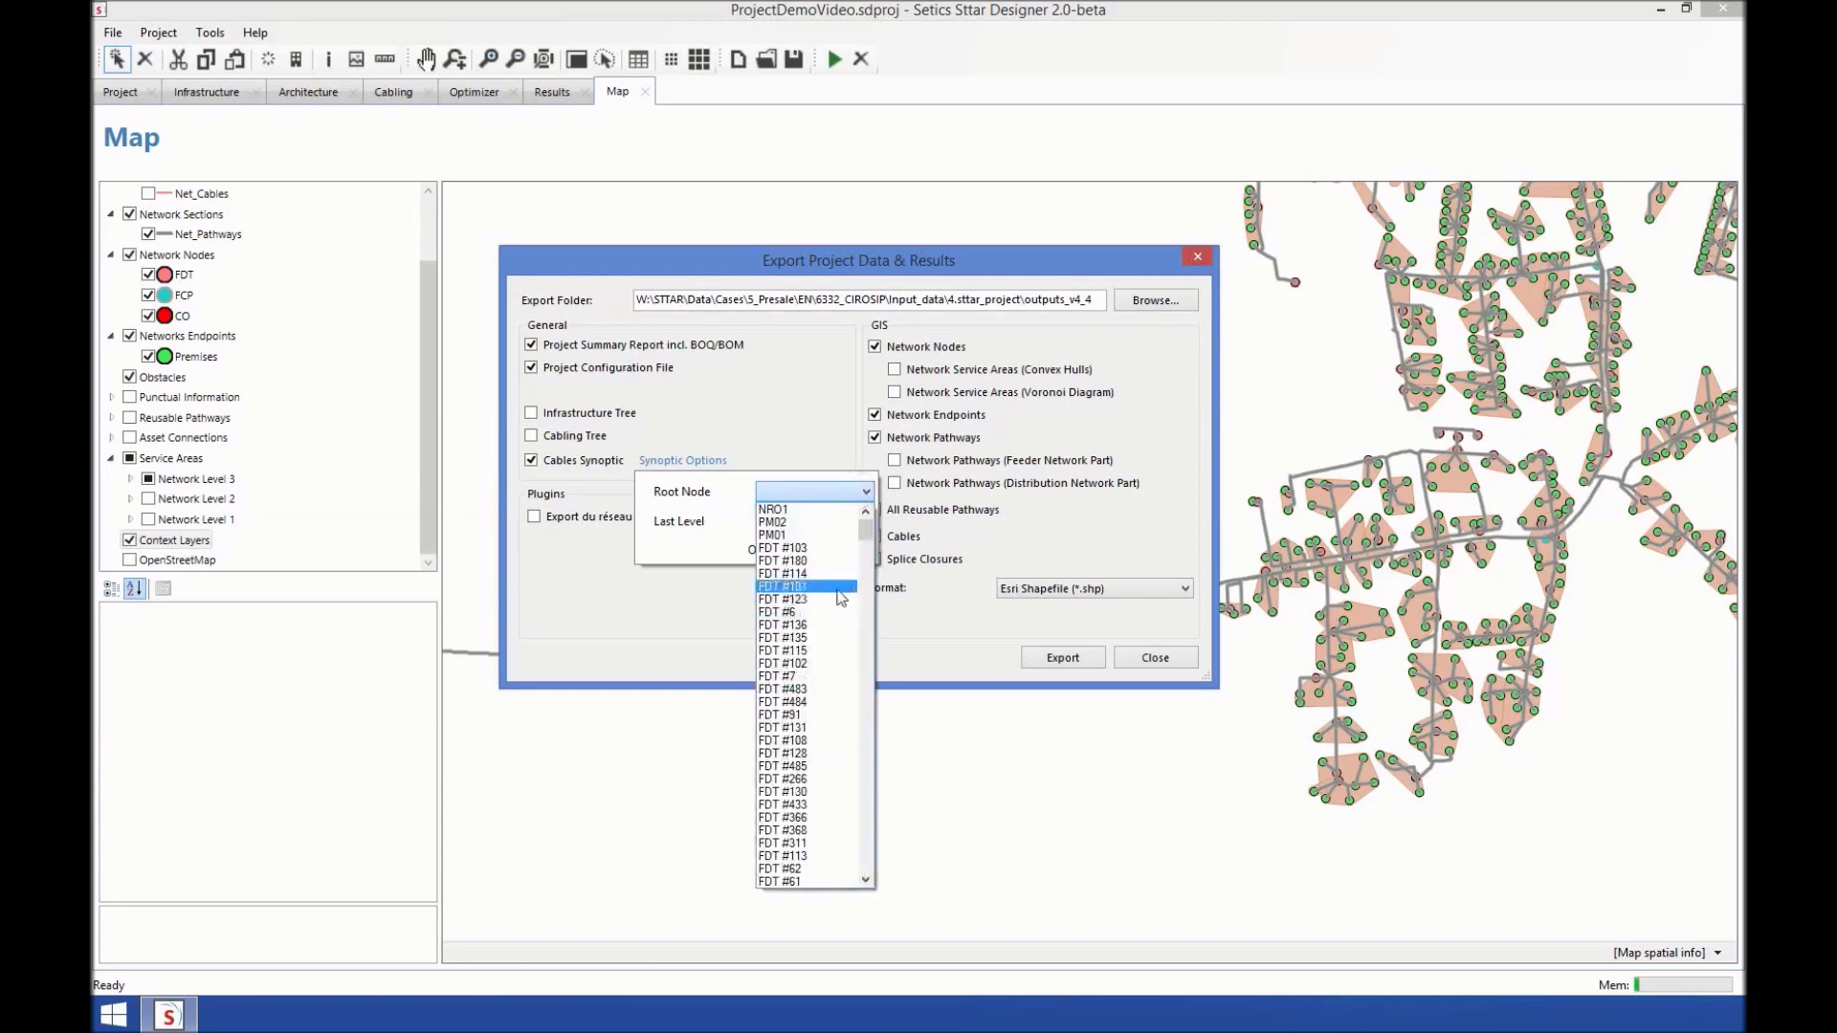
{"action": "left_click", "coordinate": [839, 535]}
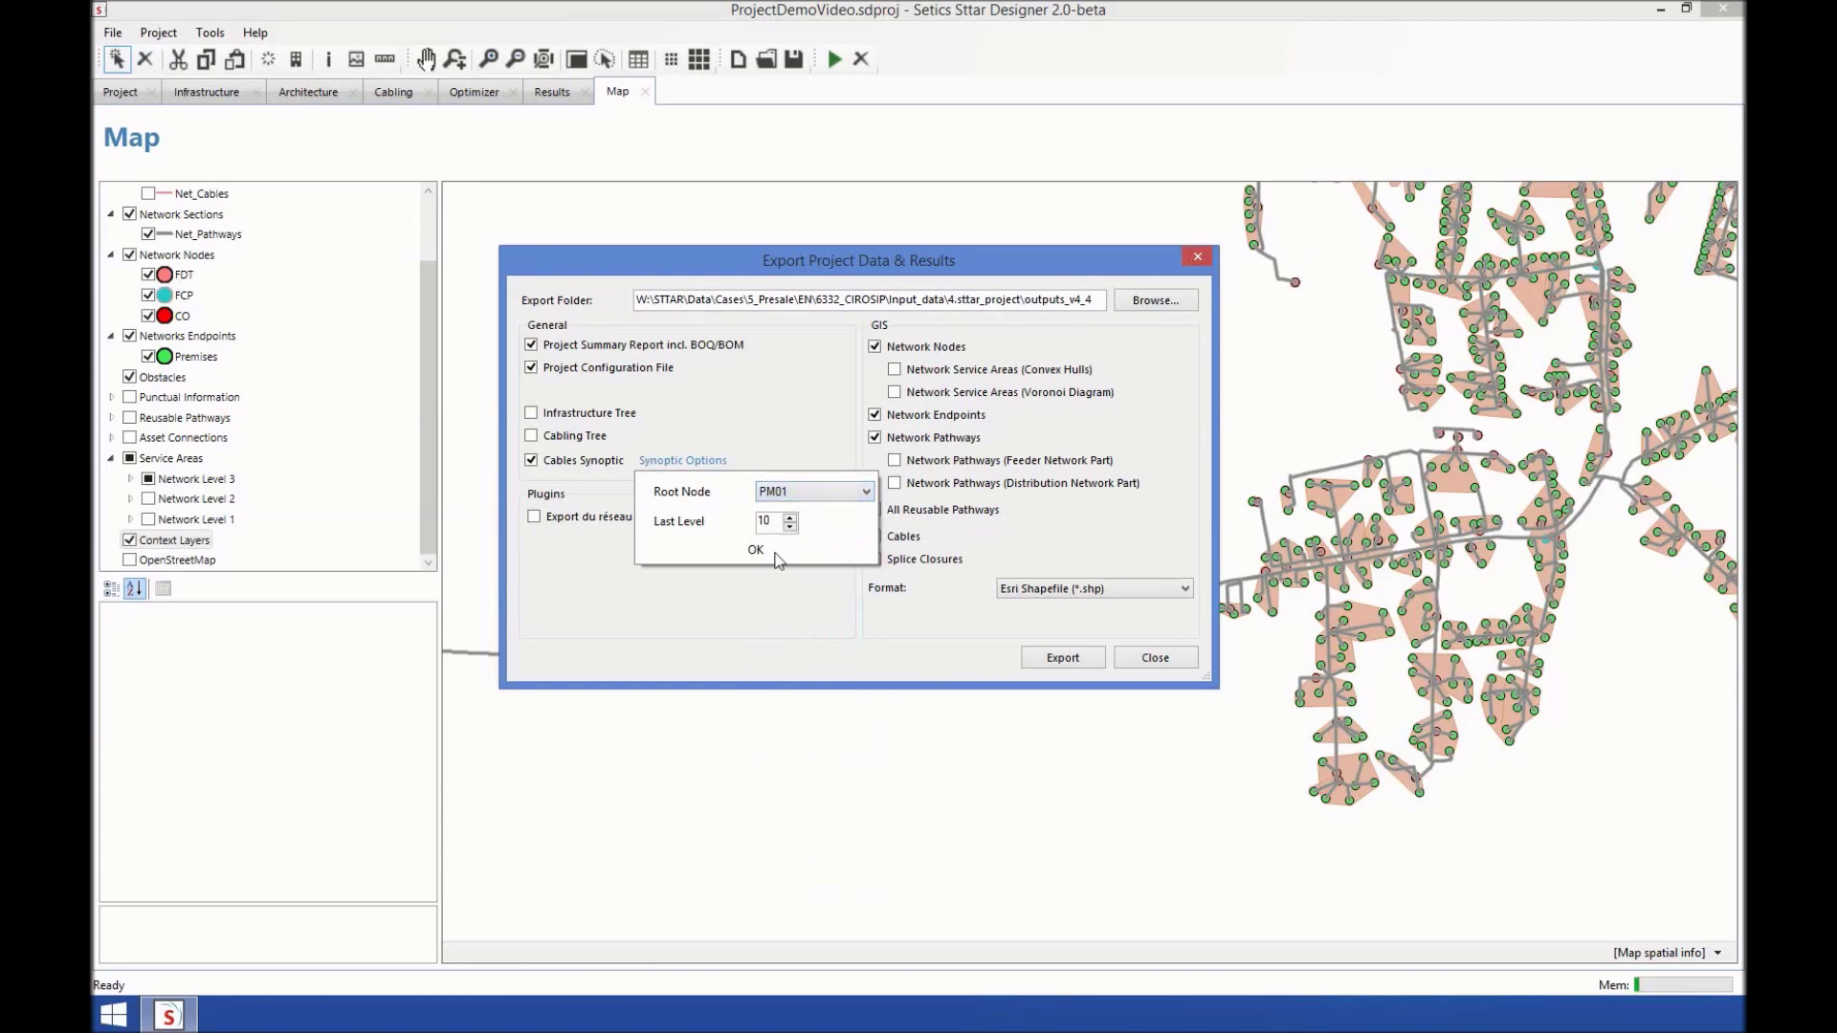
{"action": "left_click", "coordinate": [757, 553]}
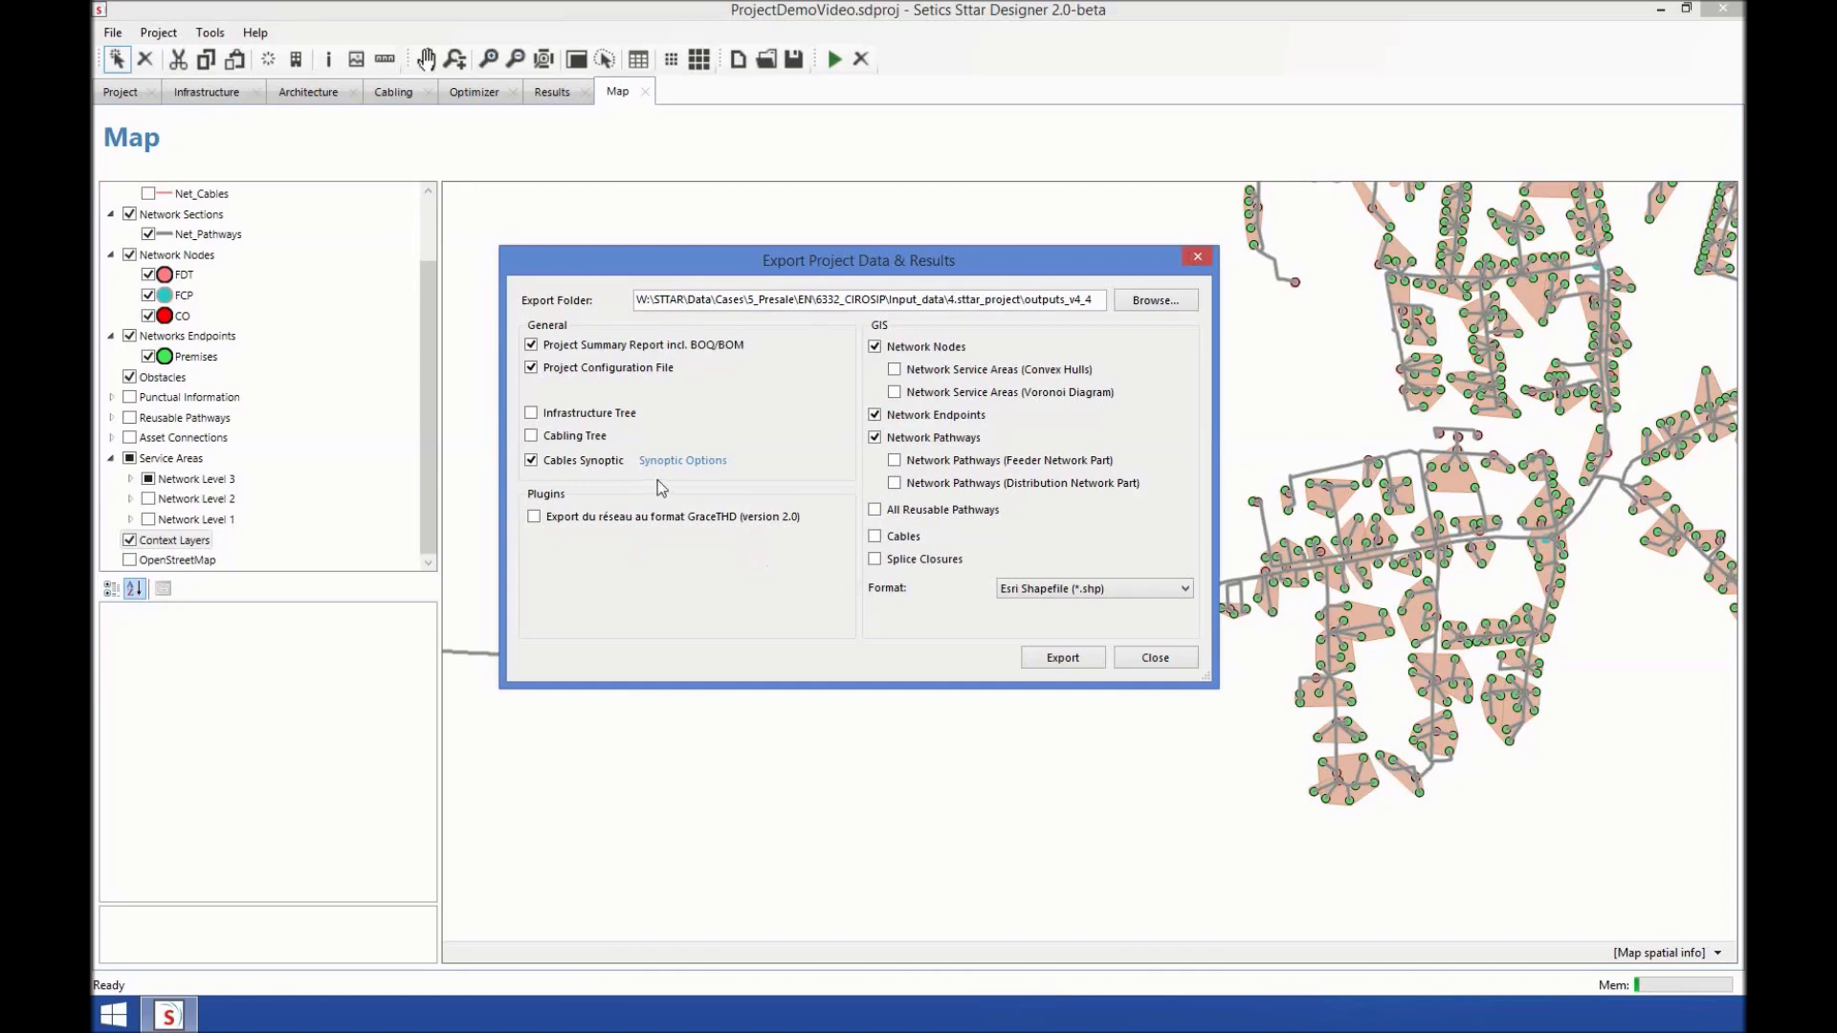
{"action": "left_click", "coordinate": [1148, 667]}
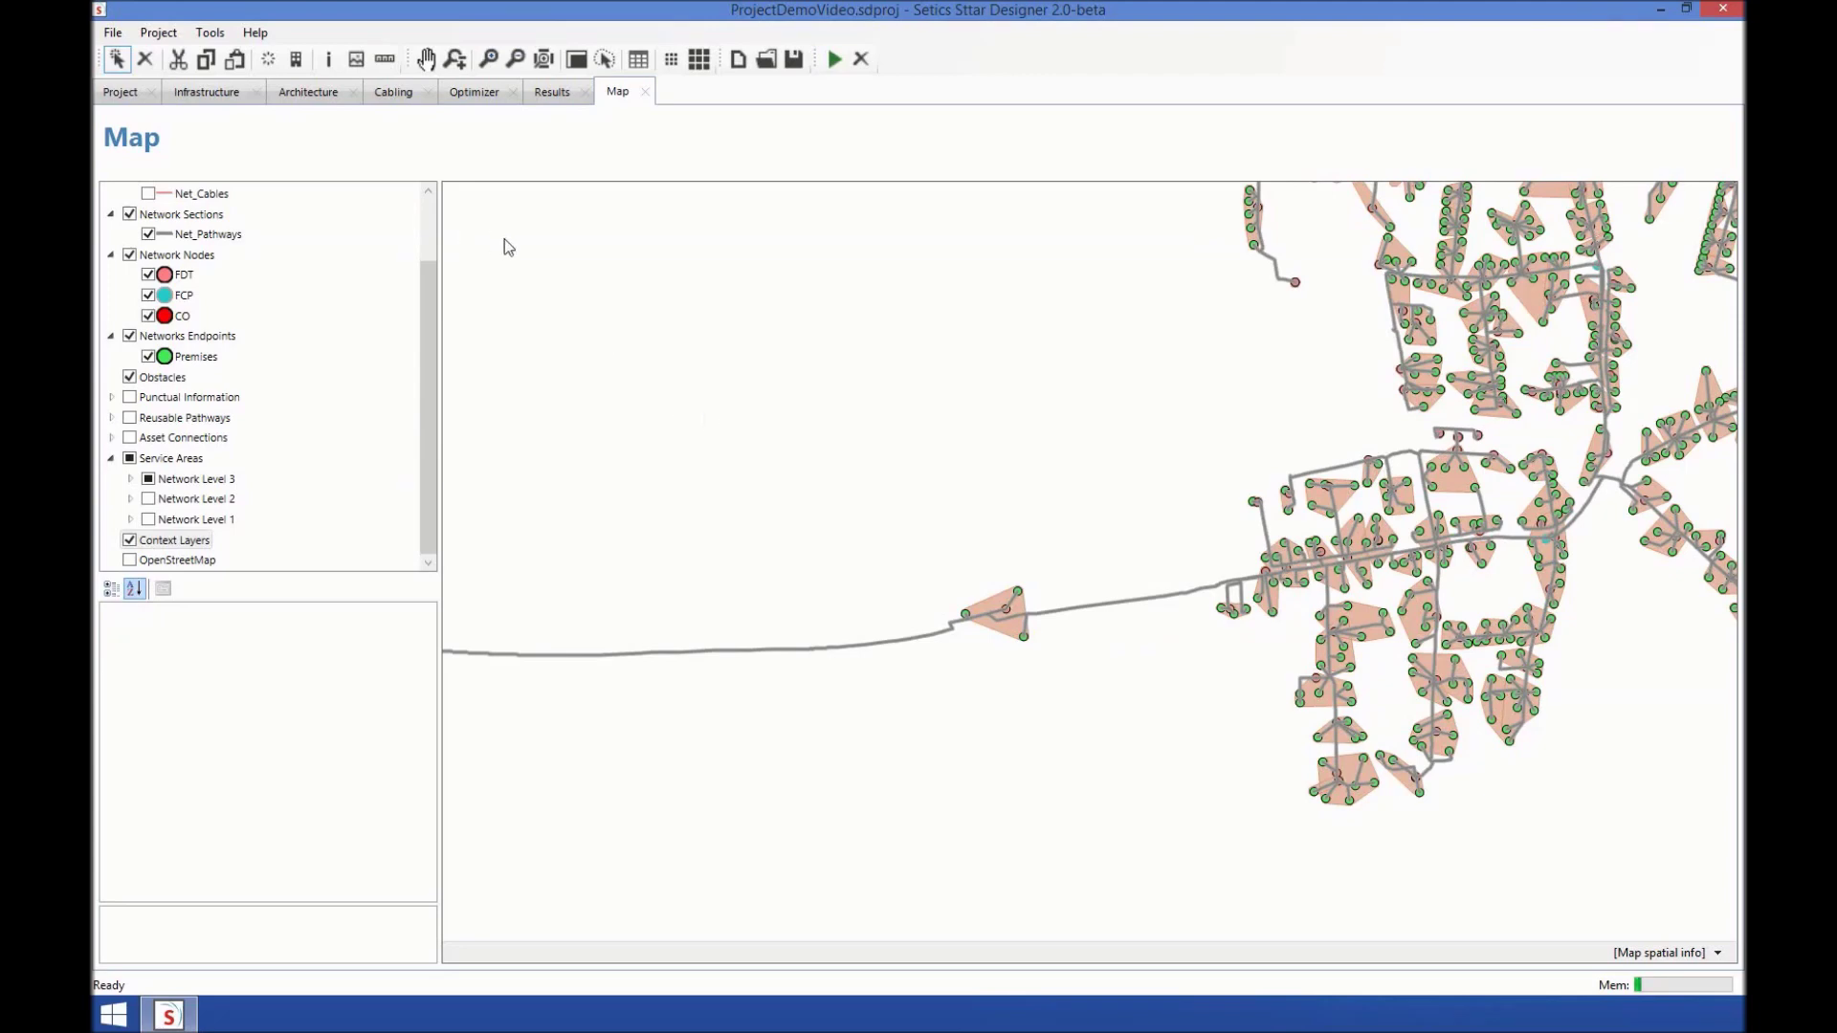
Go to the Results page and open the Project Summary Report in Excel
{"action": "left_click", "coordinate": [552, 91]}
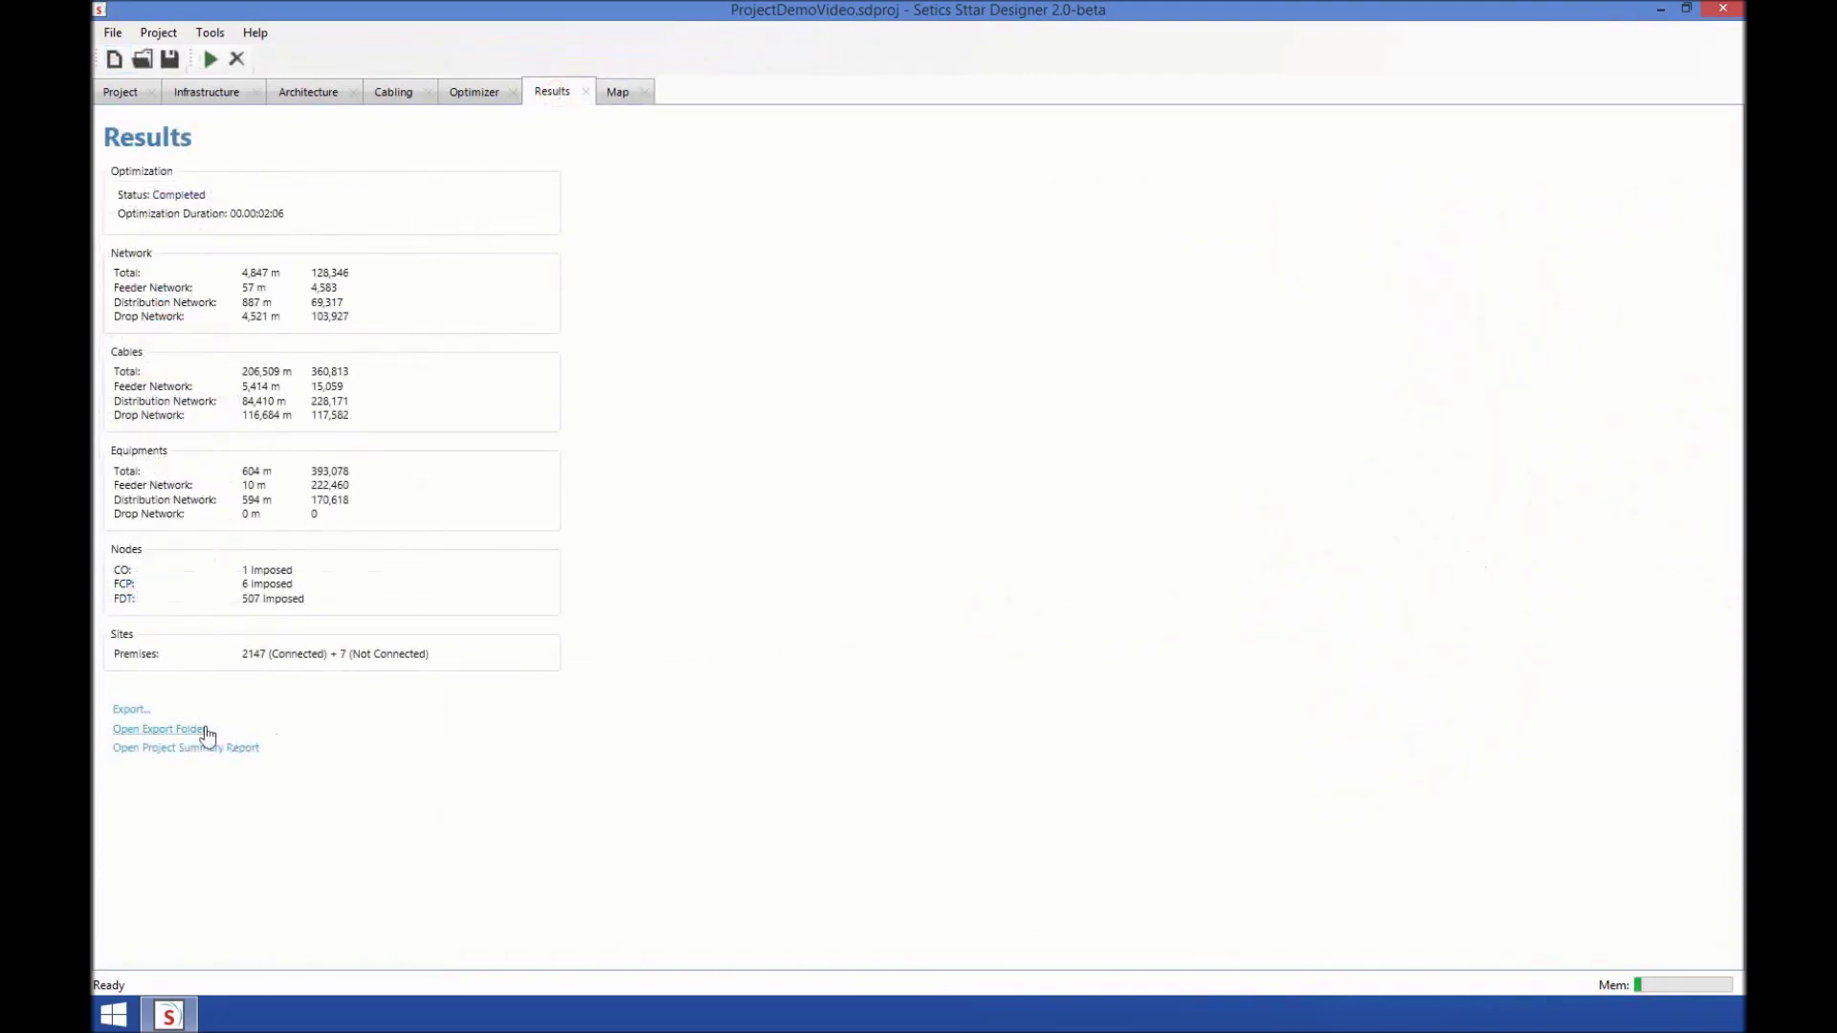
{"action": "left_click", "coordinate": [218, 750]}
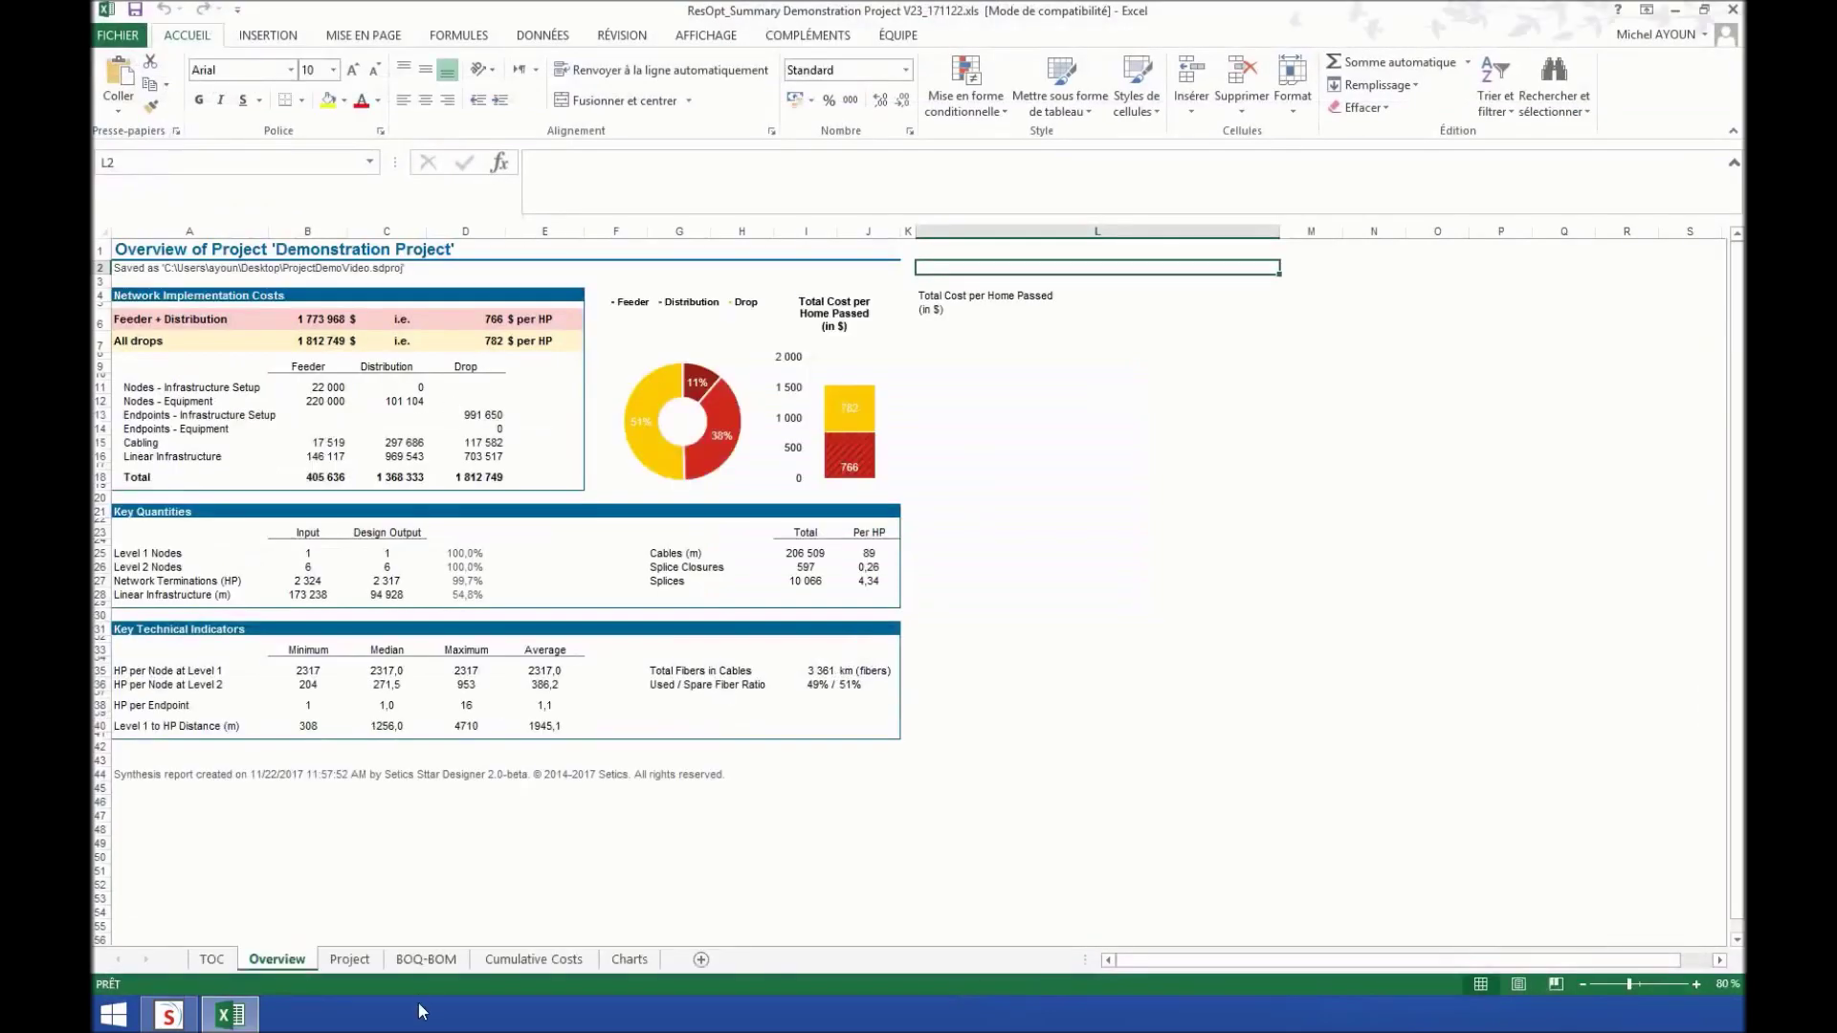
Browse the BOQ-BOM, Cumulative Costs, Charts and Overview sheets, ending on the Project sheet
{"action": "left_click", "coordinate": [423, 958]}
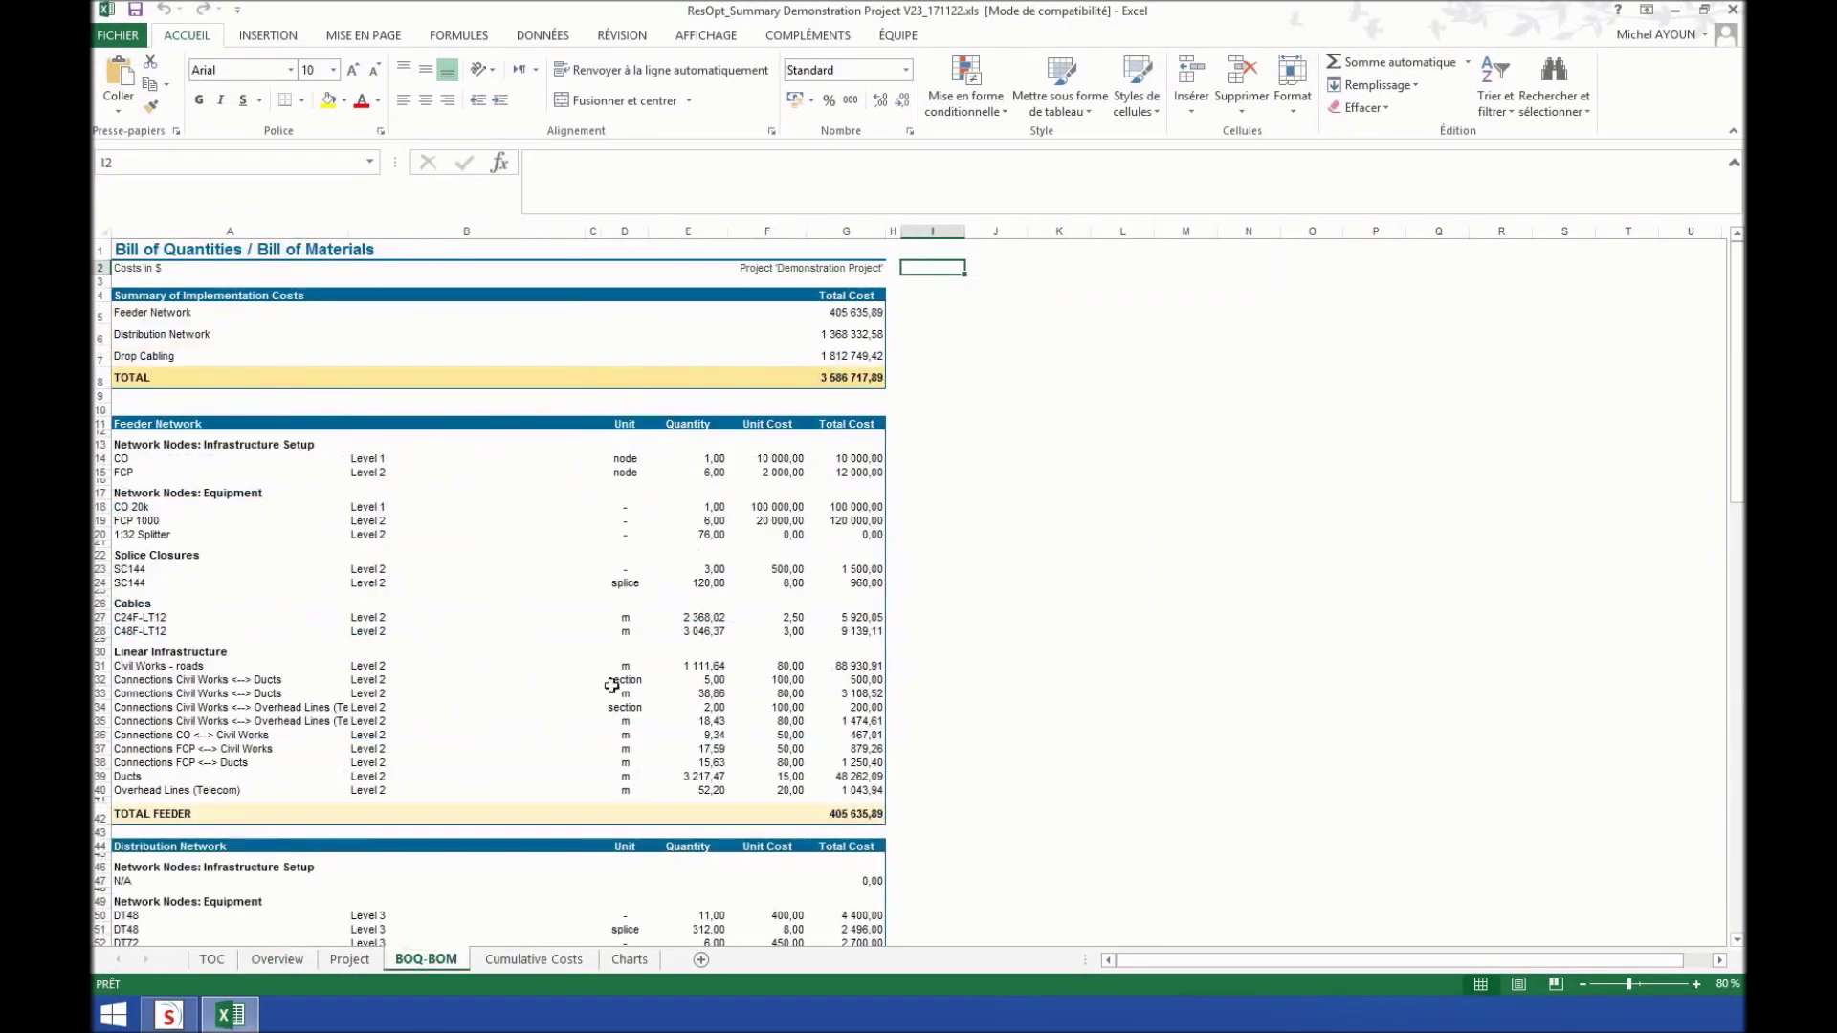
{"action": "scroll", "coordinate": [524, 668], "scroll_direction": "down", "scroll_amount": 14}
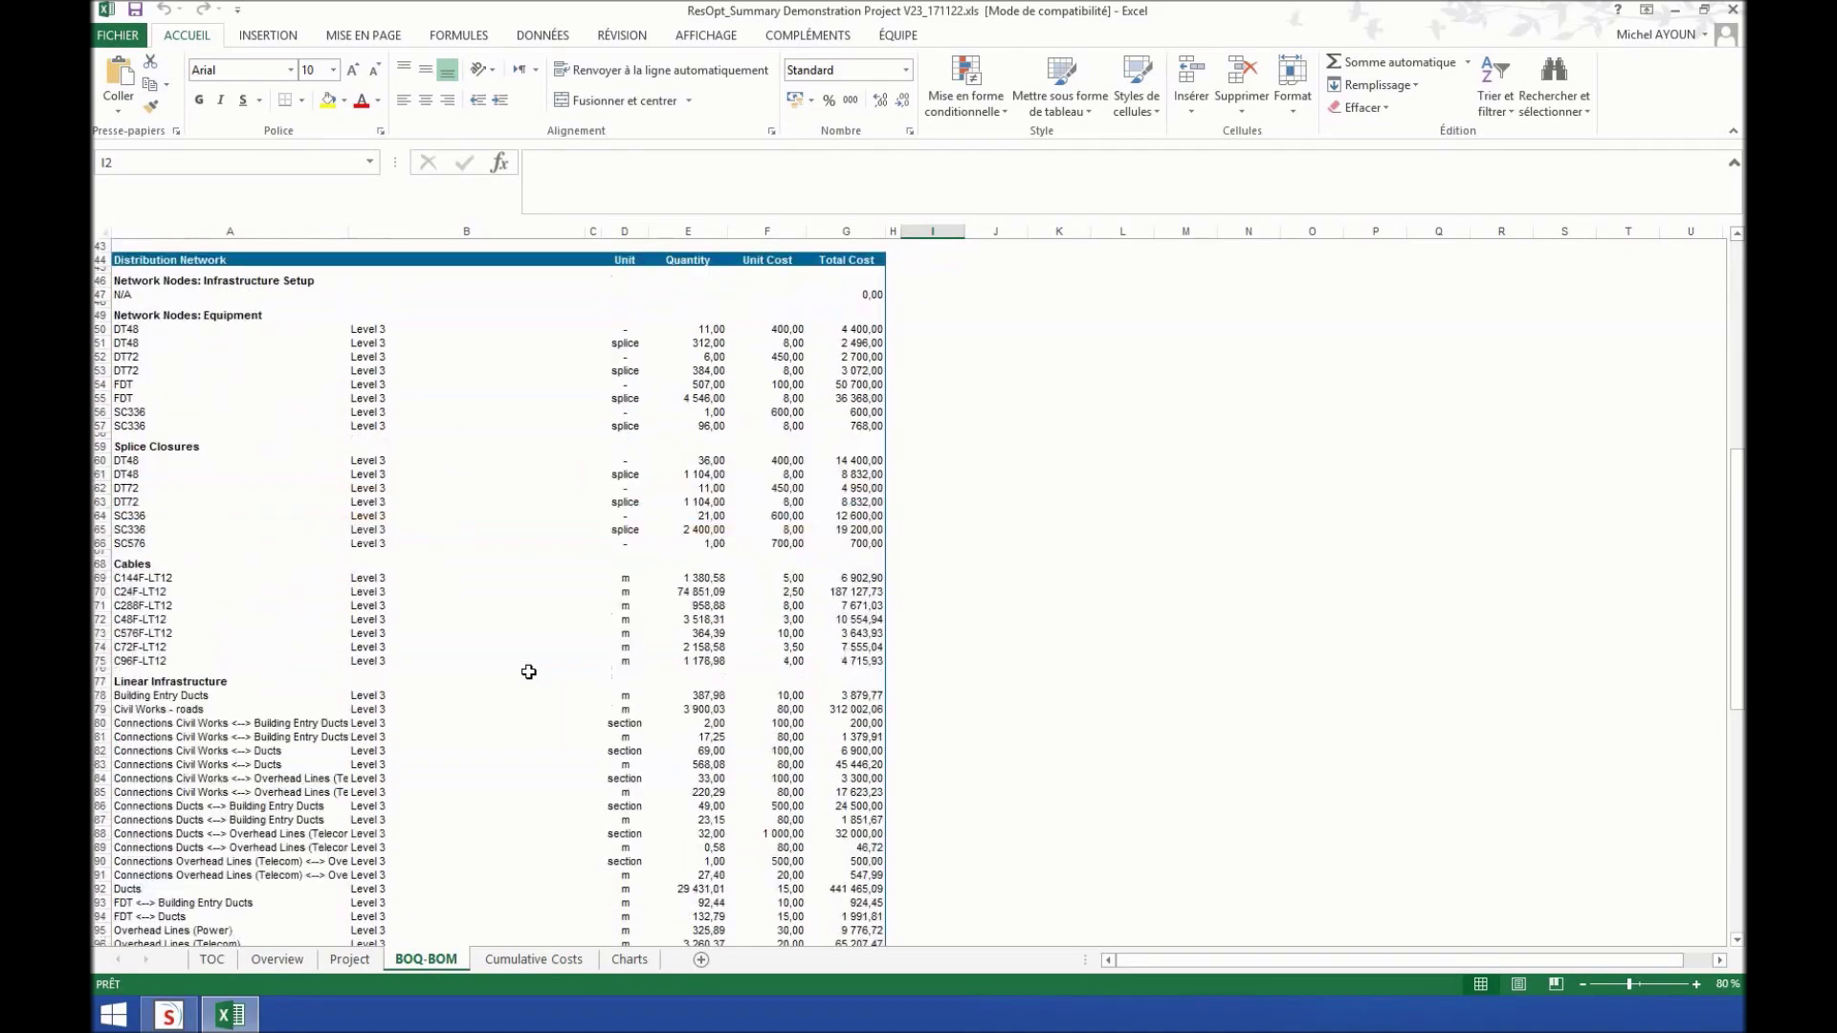
{"action": "left_click", "coordinate": [532, 959]}
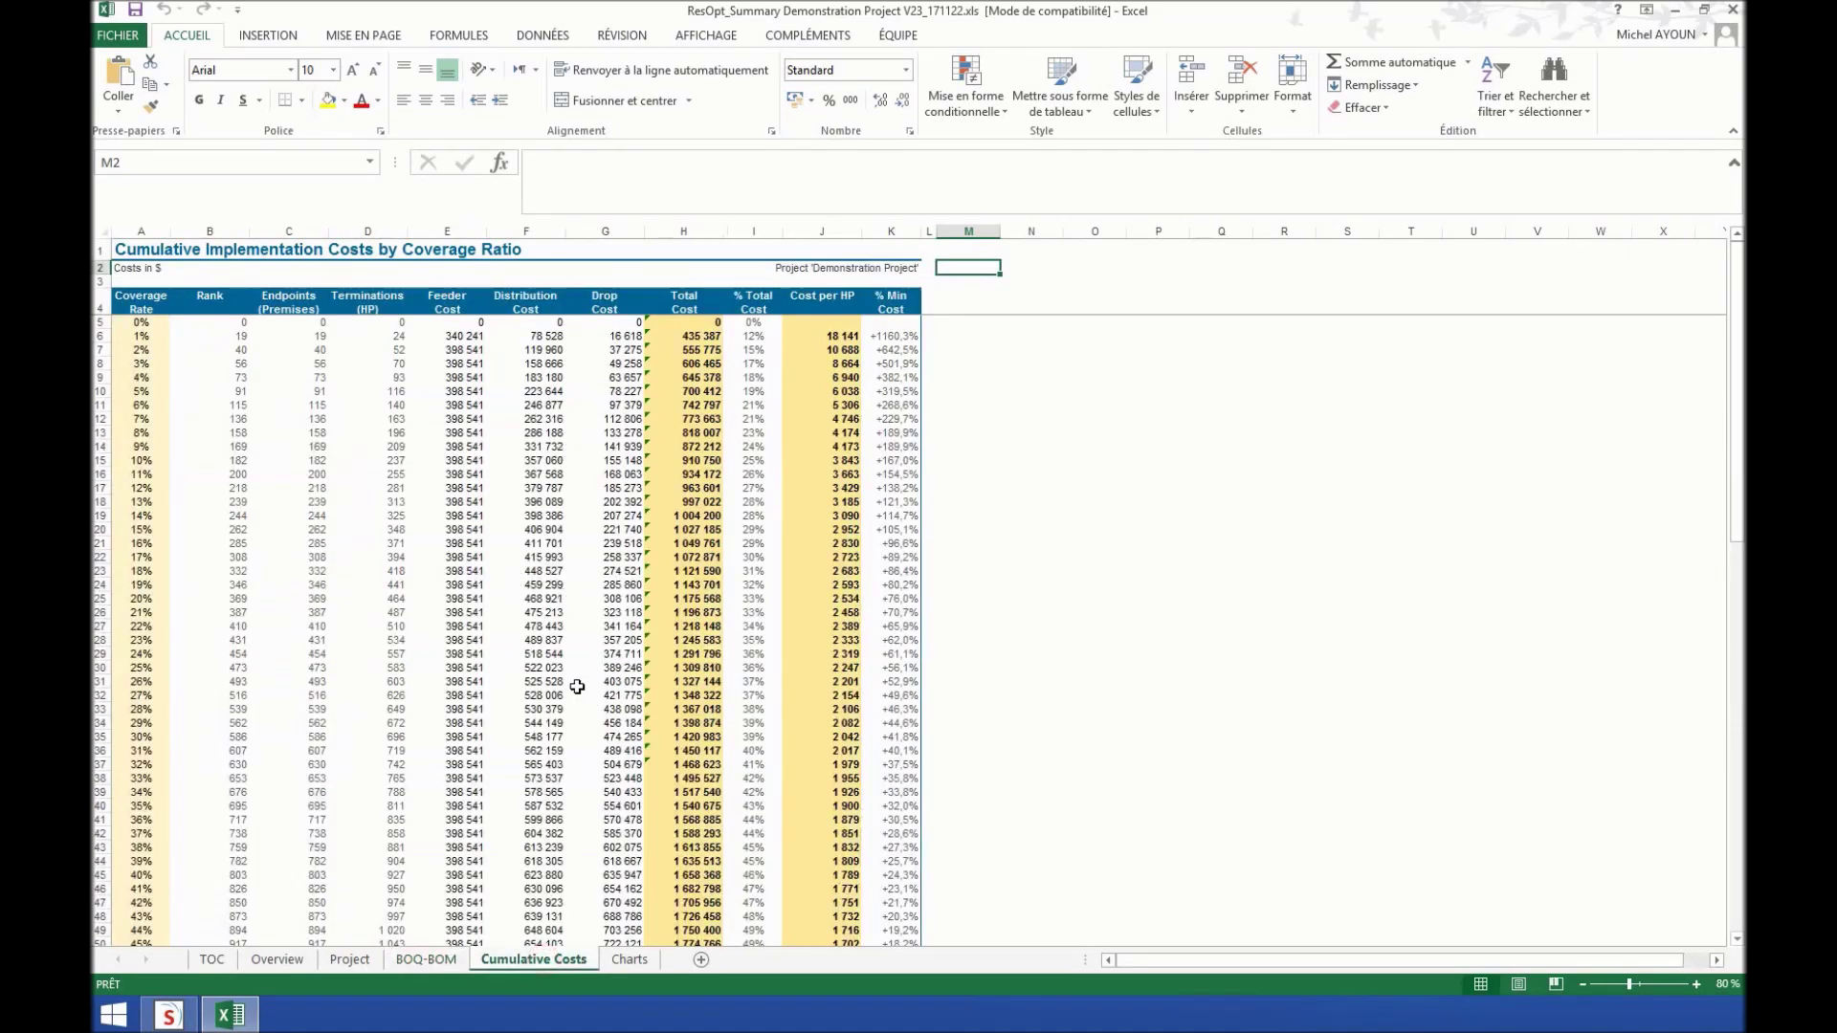
{"action": "scroll", "coordinate": [577, 685], "scroll_direction": "down", "scroll_amount": 3}
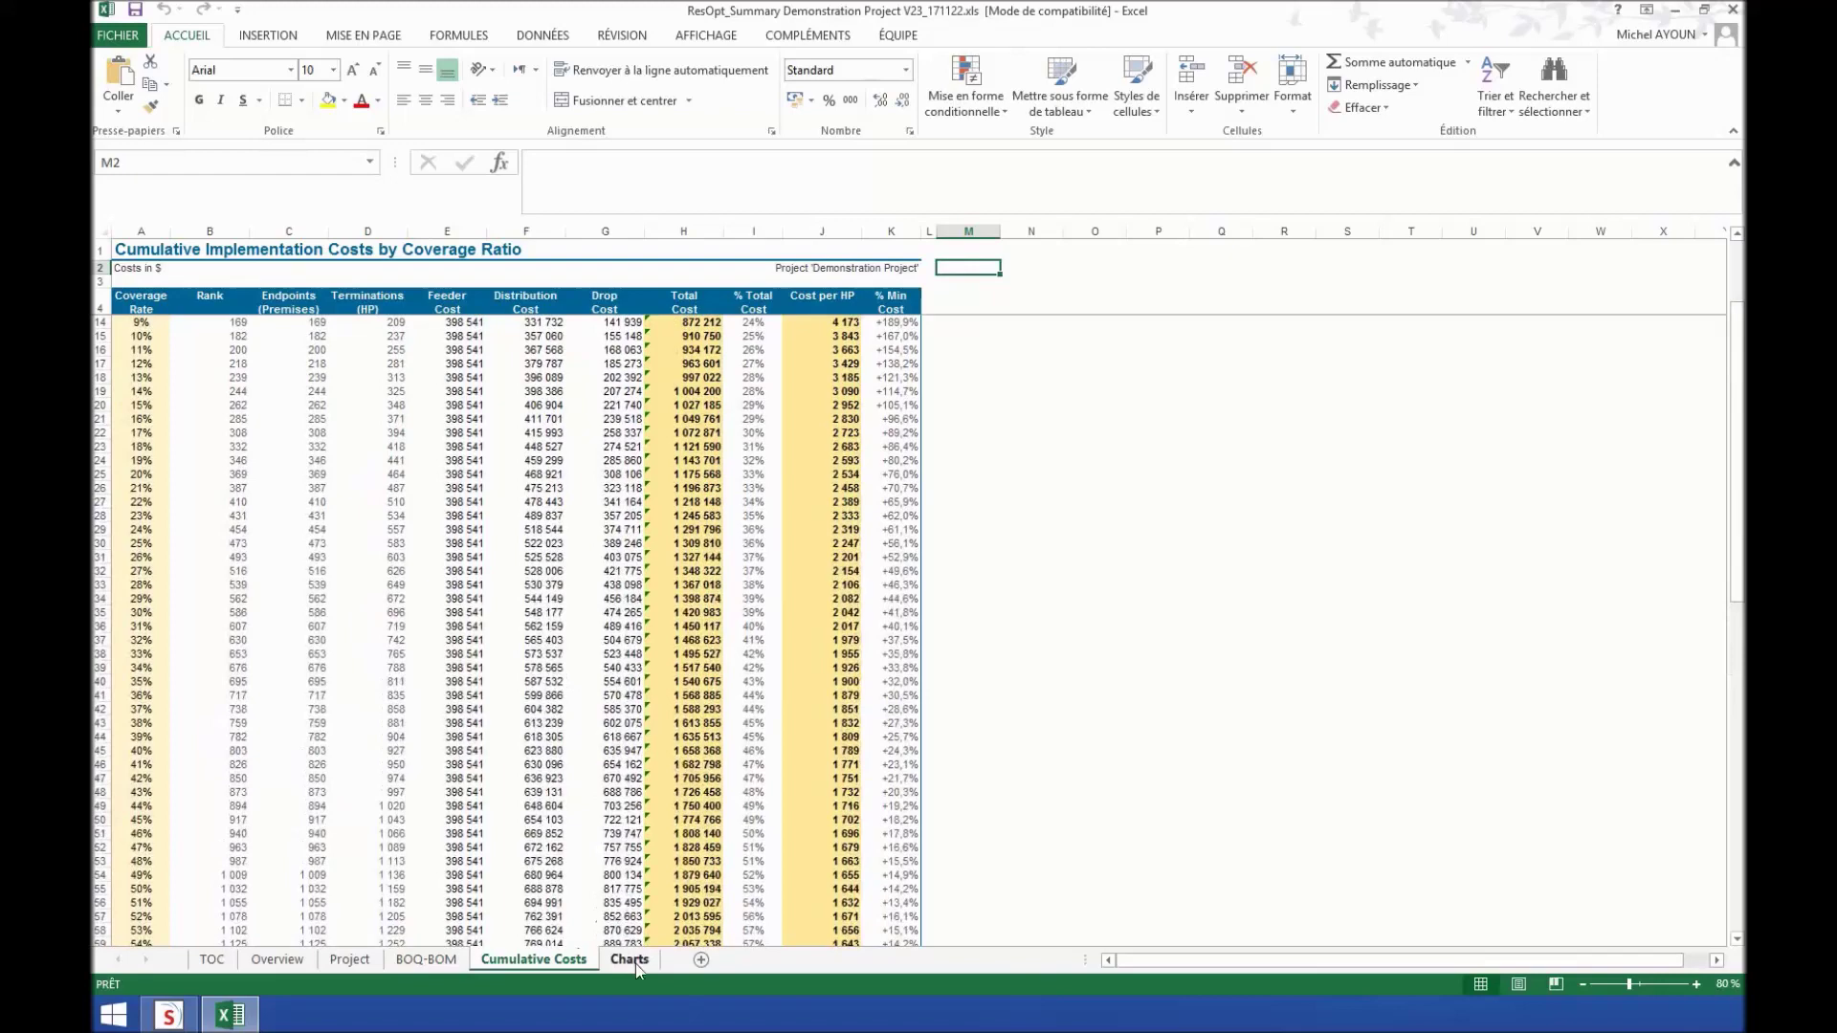
{"action": "left_click", "coordinate": [631, 960]}
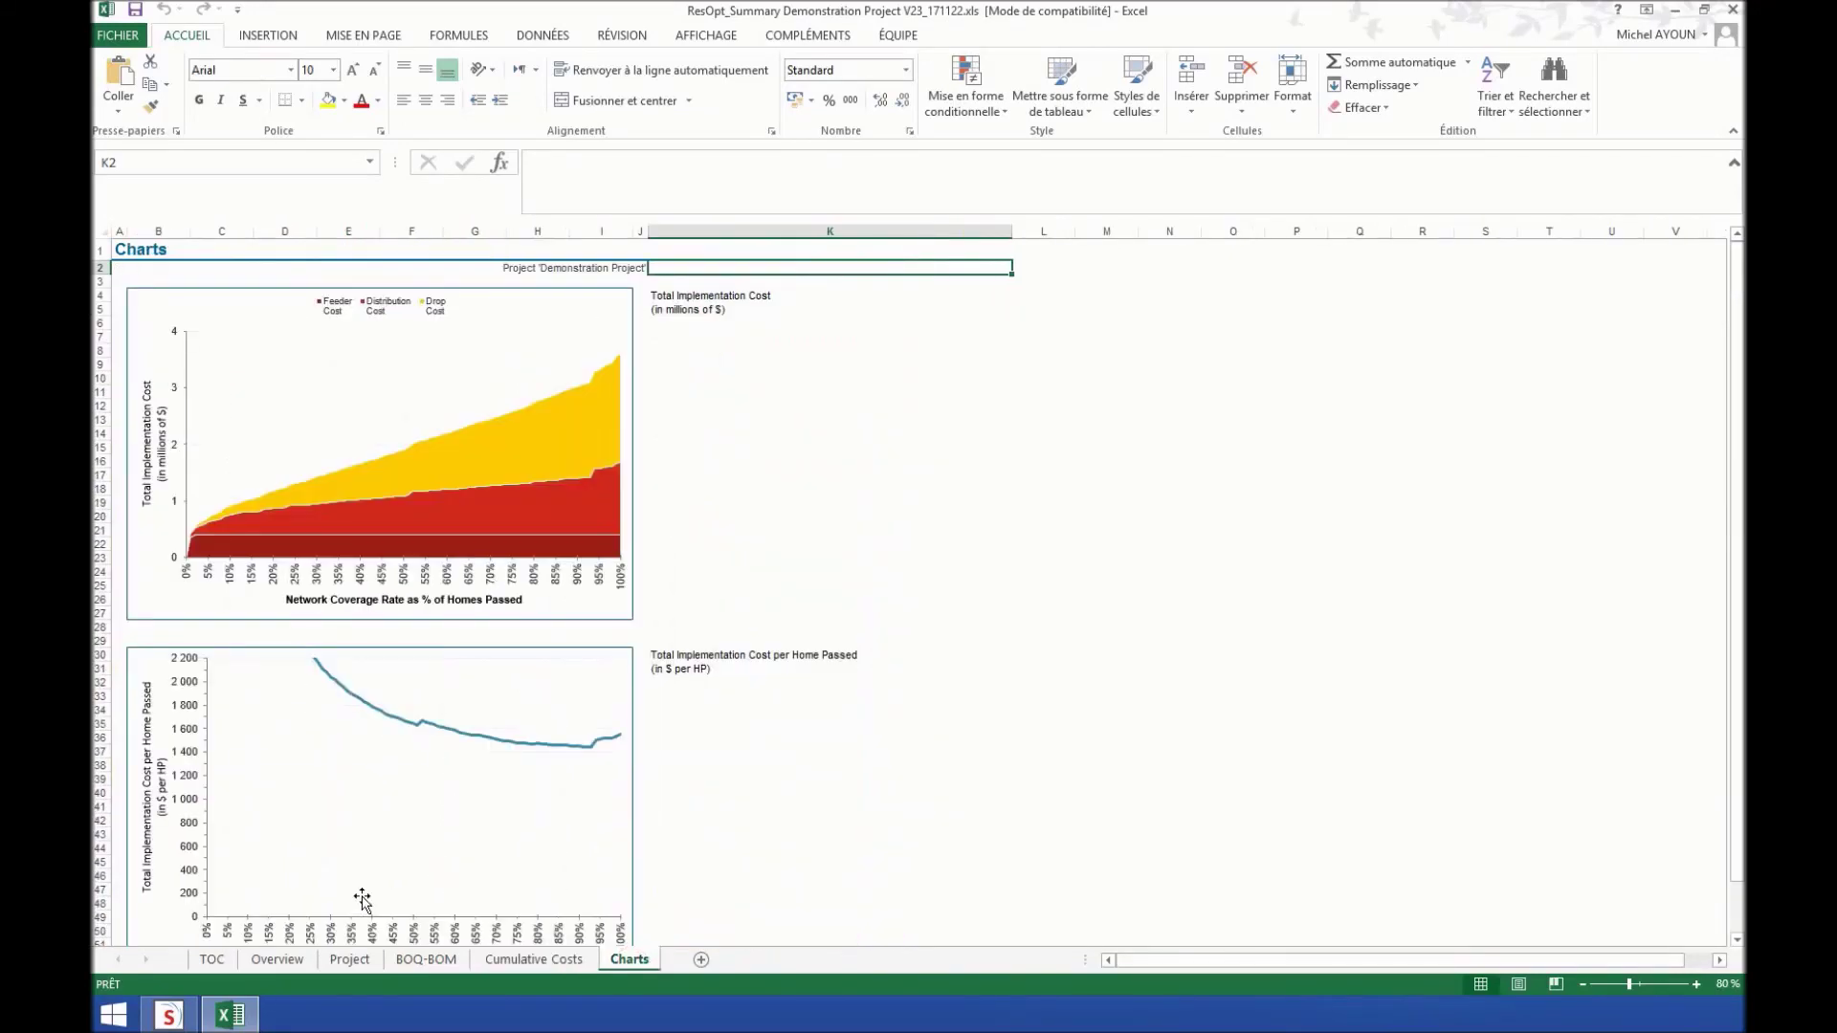
{"action": "left_click", "coordinate": [277, 959]}
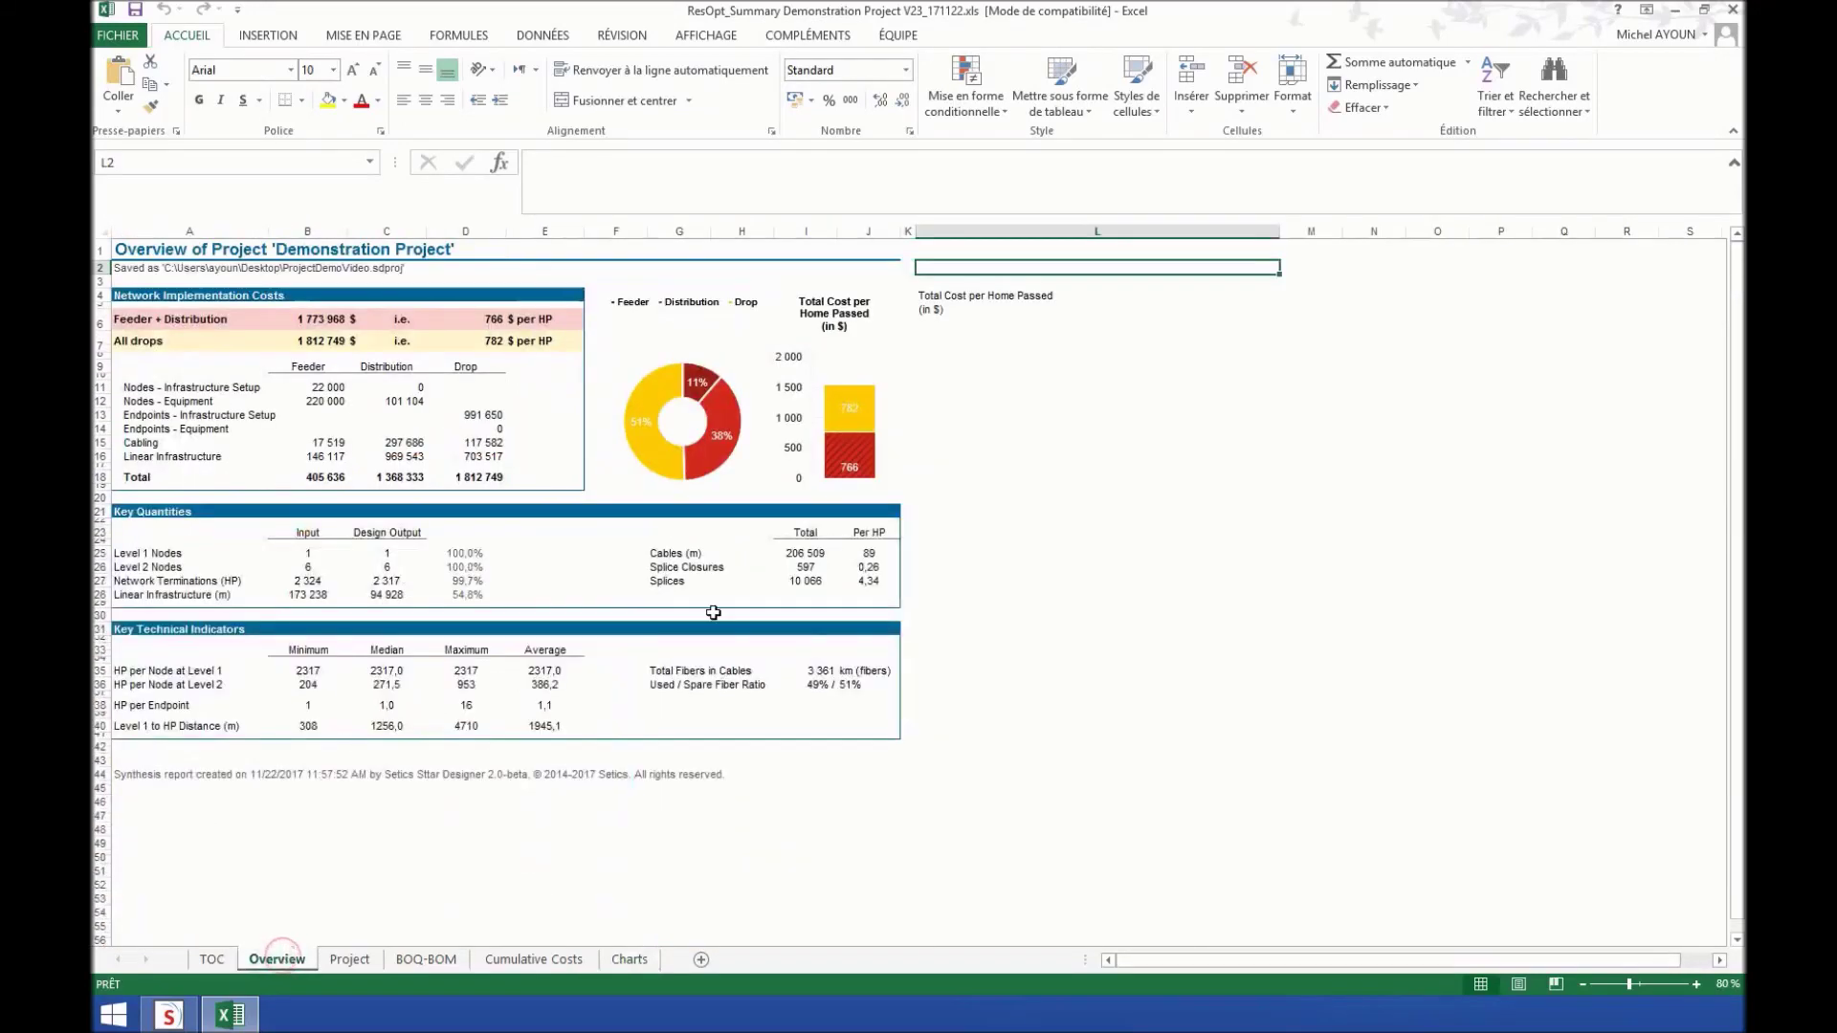
{"action": "left_click", "coordinate": [349, 959]}
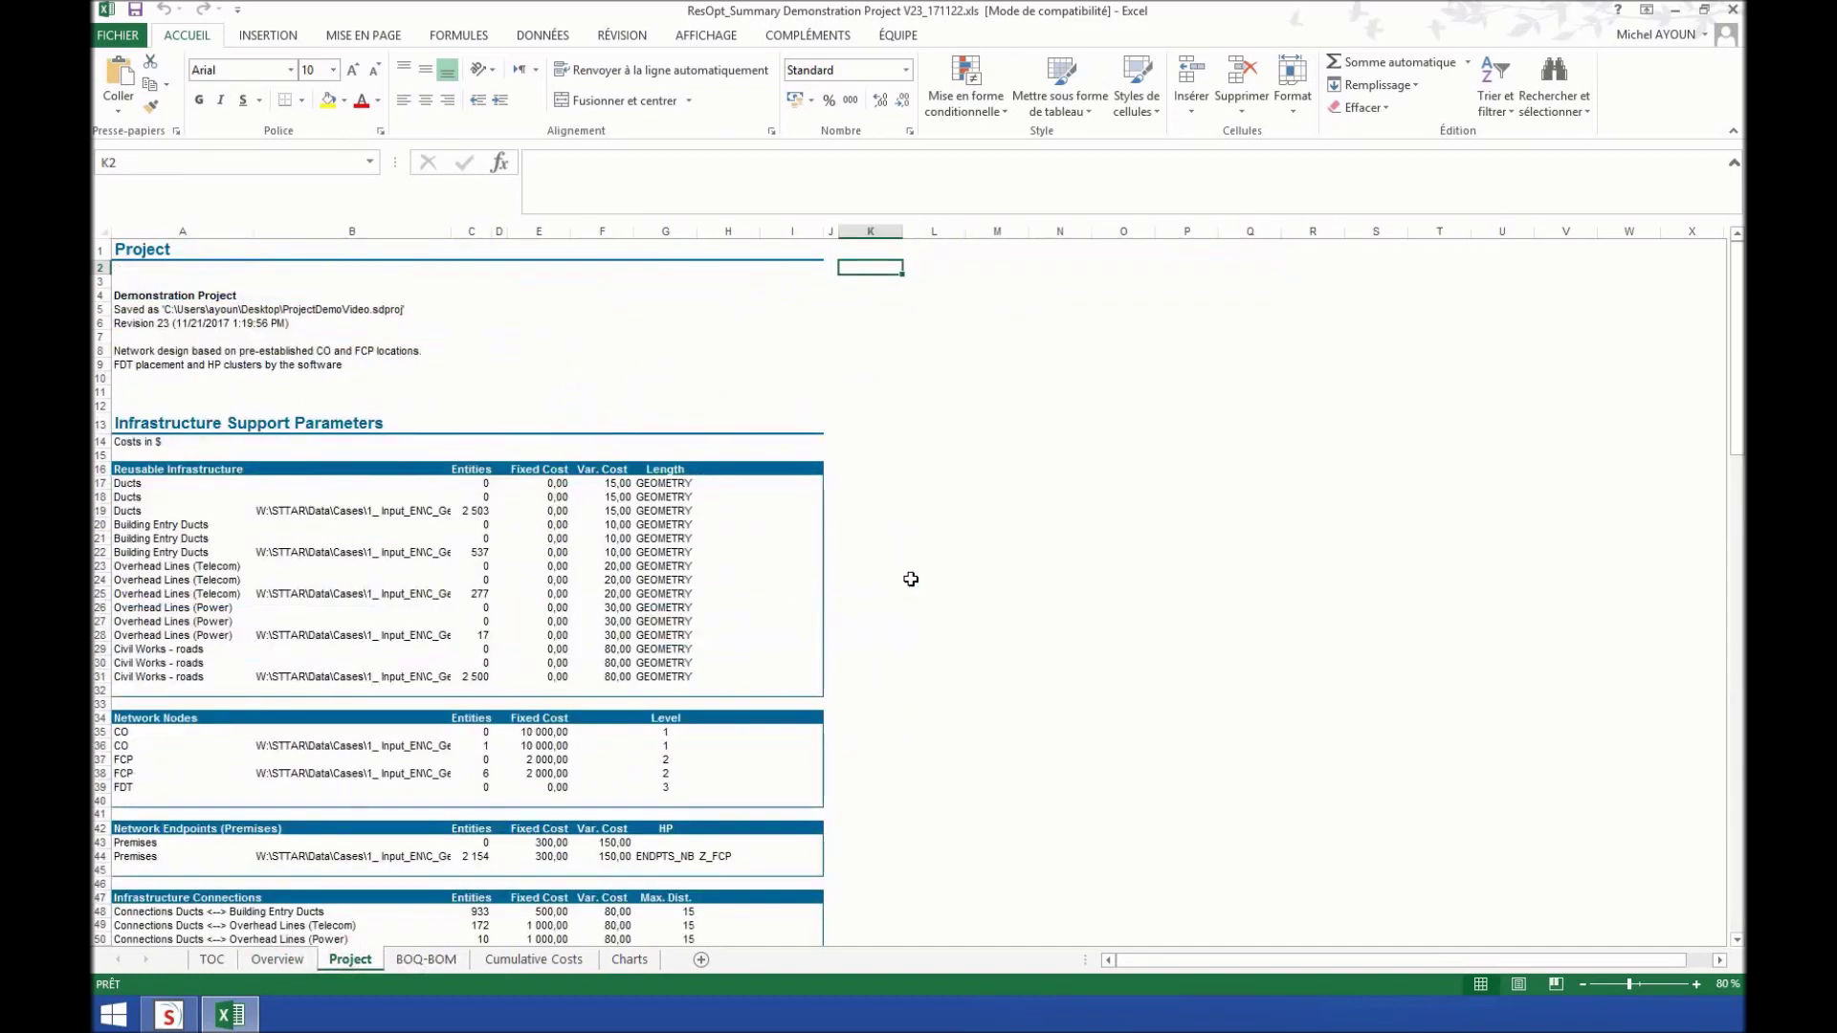
Bring Setics Sttar Designer back from the Results page and show the optimized network on the Map page
{"action": "left_click", "coordinate": [169, 1014]}
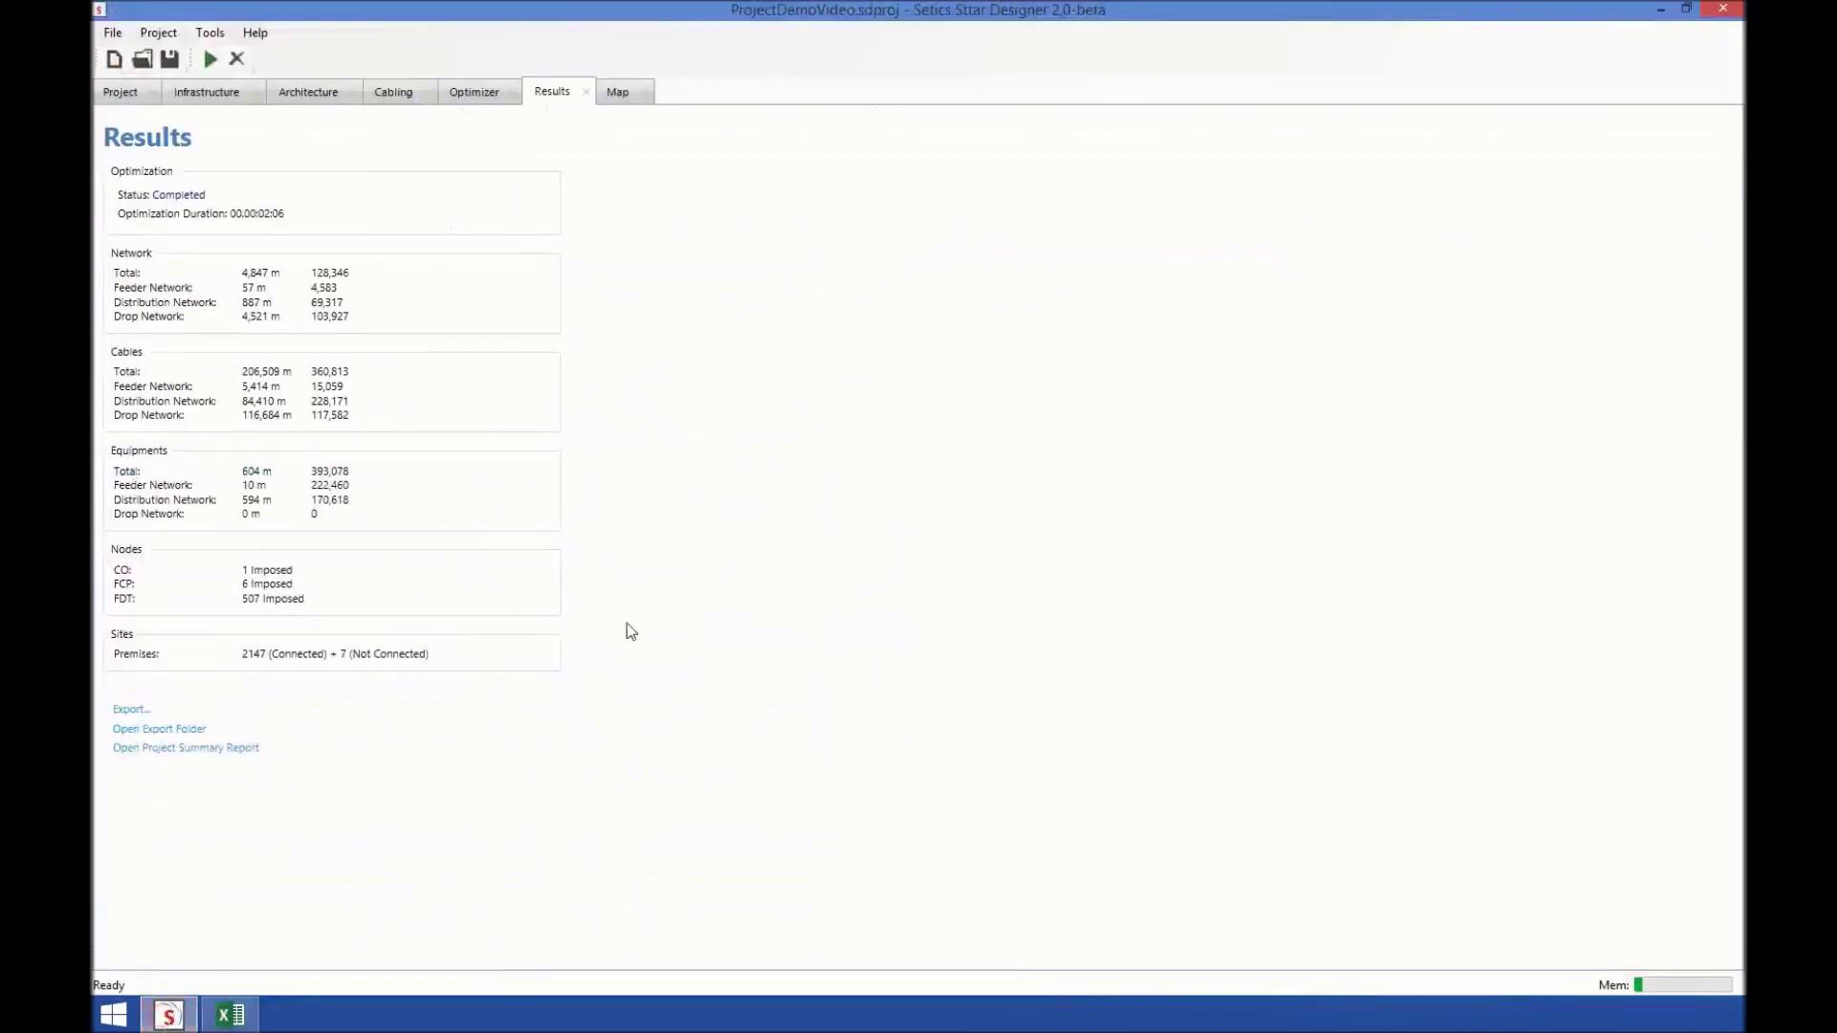
{"action": "left_click", "coordinate": [617, 92]}
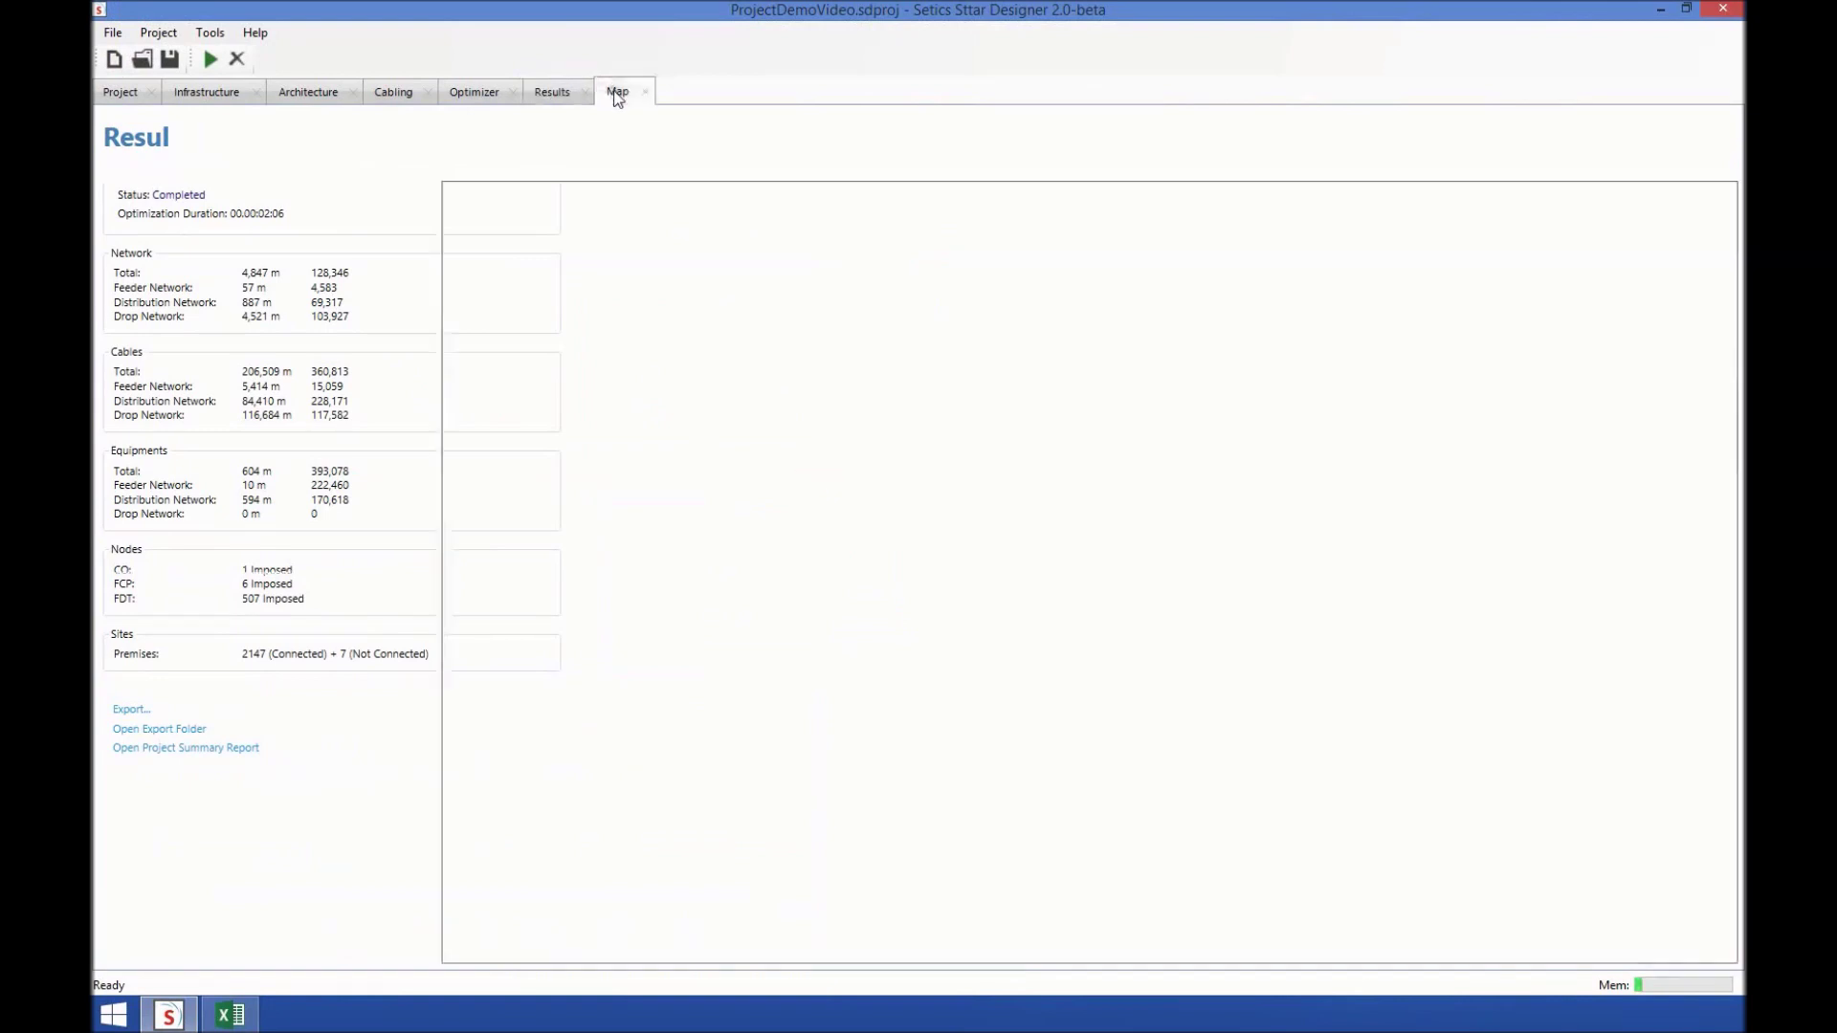